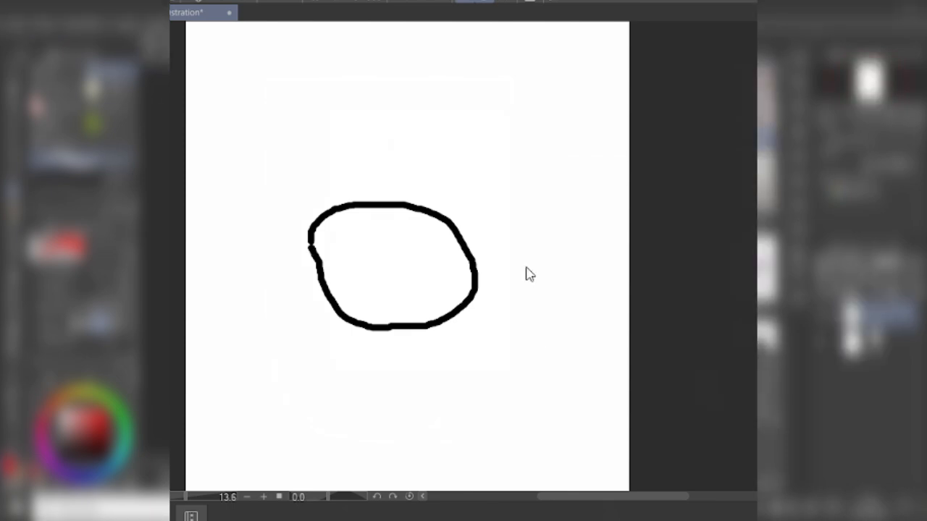
Step: Undo the hand-drawn closed outline on the blank canvas and redo it
{"action": "key", "text": "ctrl+z"}
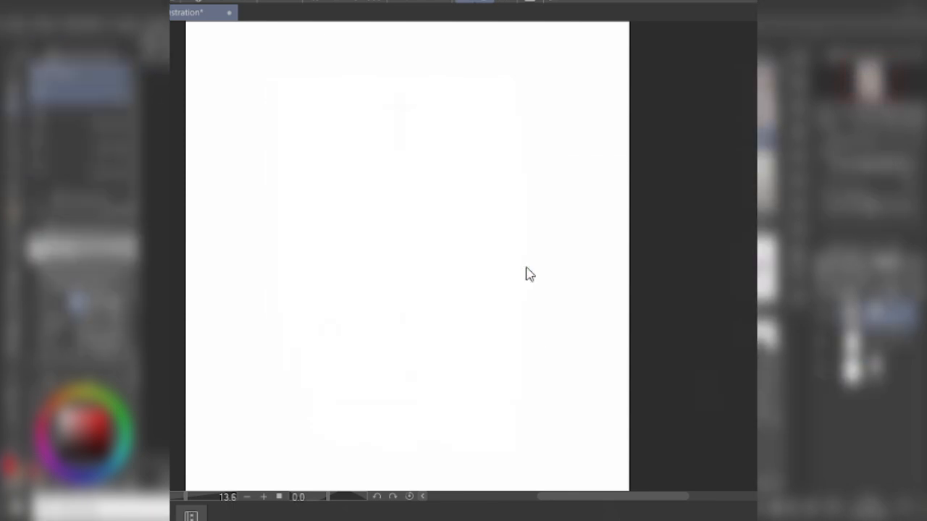
{"action": "key", "text": "ctrl+y"}
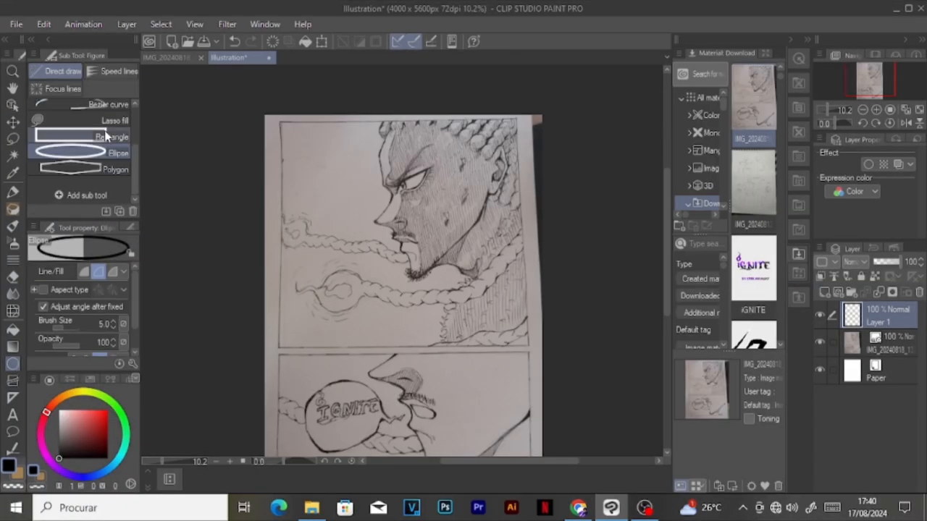
Step: Lower the photographed sketch layer's opacity to 48 percent and make Layer 1 the active layer
{"action": "left_click_drag", "start_coordinate": [889, 265], "coordinate": [886, 265]}
{"action": "left_click", "coordinate": [888, 316]}
Step: Try outlining the upper manga panel with freehand-placed rectangles of brush size 18
{"action": "scroll", "coordinate": [406, 166], "scroll_direction": "up", "scroll_amount": 2}
{"action": "left_click_drag", "start_coordinate": [212, 142], "coordinate": [546, 401]}
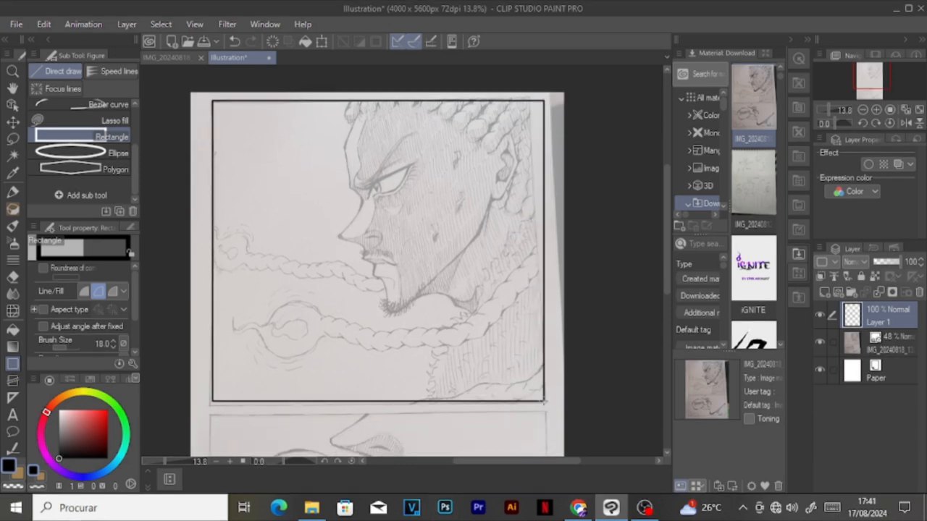
{"action": "scroll", "coordinate": [503, 210], "scroll_direction": "down", "scroll_amount": 2}
{"action": "scroll", "coordinate": [504, 176], "scroll_direction": "up", "scroll_amount": 1}
{"action": "key", "text": "ctrl+z"}
{"action": "left_click_drag", "start_coordinate": [275, 141], "coordinate": [541, 376]}
{"action": "scroll", "coordinate": [405, 261], "scroll_direction": "down", "scroll_amount": 1}
{"action": "scroll", "coordinate": [346, 261], "scroll_direction": "up", "scroll_amount": 2}
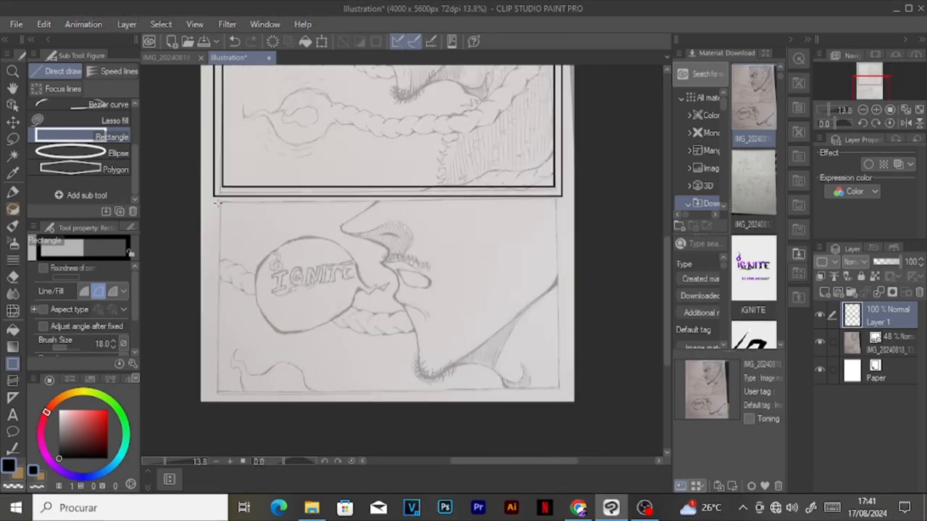
{"action": "scroll", "coordinate": [260, 255], "scroll_direction": "down", "scroll_amount": 3}
{"action": "key", "text": "ctrl+z"}
{"action": "key", "text": "ctrl+z"}
Step: Create a rectangular frame border enclosing both sketched panels on the page
{"action": "scroll", "coordinate": [246, 109], "scroll_direction": "up", "scroll_amount": 1}
{"action": "left_click", "coordinate": [13, 381]}
{"action": "scroll", "coordinate": [286, 95], "scroll_direction": "up", "scroll_amount": 1}
{"action": "left_click_drag", "start_coordinate": [272, 122], "coordinate": [480, 424]}
Step: Move the sketch image layer and Layer 1 into the frame folder
{"action": "left_click", "coordinate": [892, 435]}
{"action": "left_click_drag", "start_coordinate": [892, 435], "coordinate": [884, 330]}
{"action": "left_click_drag", "start_coordinate": [889, 424], "coordinate": [883, 332]}
Step: Divide the frame border horizontally along the gutter between the upper and lower sketched panels
{"action": "left_click", "coordinate": [112, 71]}
{"action": "scroll", "coordinate": [294, 261], "scroll_direction": "up", "scroll_amount": 5}
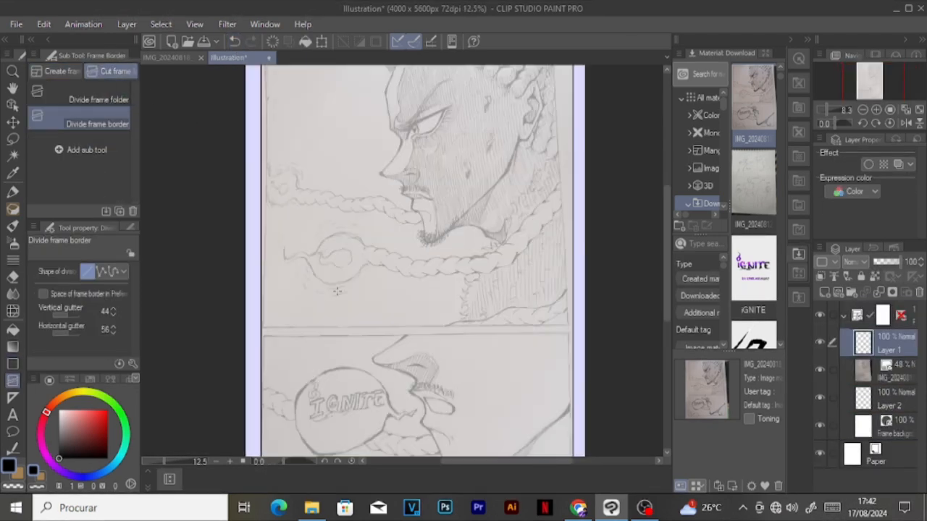
{"action": "left_click_drag", "start_coordinate": [217, 332], "coordinate": [610, 331]}
{"action": "scroll", "coordinate": [463, 263], "scroll_direction": "down", "scroll_amount": 1}
{"action": "scroll", "coordinate": [464, 263], "scroll_direction": "up", "scroll_amount": 1}
Step: Move the sketch image layer below Layer 2 and apply the blue layer color effect to it
{"action": "left_click_drag", "start_coordinate": [891, 373], "coordinate": [891, 410]}
{"action": "scroll", "coordinate": [311, 427], "scroll_direction": "down", "scroll_amount": 1}
{"action": "left_click", "coordinate": [877, 166]}
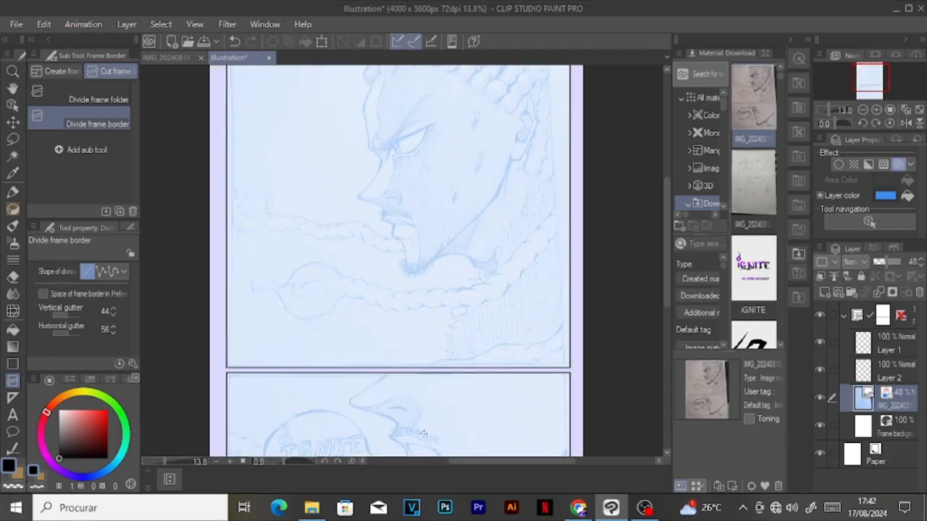
Step: Open KAIUS.png from the computer's folders as a separate document and return to the illustration
{"action": "left_click", "coordinate": [311, 508]}
{"action": "left_click", "coordinate": [226, 107]}
{"action": "double_click", "coordinate": [226, 170]}
{"action": "scroll", "coordinate": [724, 333], "scroll_direction": "down", "scroll_amount": 3}
{"action": "left_click_drag", "start_coordinate": [728, 348], "coordinate": [551, 341]}
{"action": "left_click", "coordinate": [229, 57]}
{"action": "scroll", "coordinate": [412, 137], "scroll_direction": "up", "scroll_amount": 6}
Step: Ink the nose bridge and brow contour of the upper panel's face on Layer 2 with the G-pen at size 42
{"action": "left_click", "coordinate": [13, 193]}
{"action": "scroll", "coordinate": [349, 201], "scroll_direction": "down", "scroll_amount": 2}
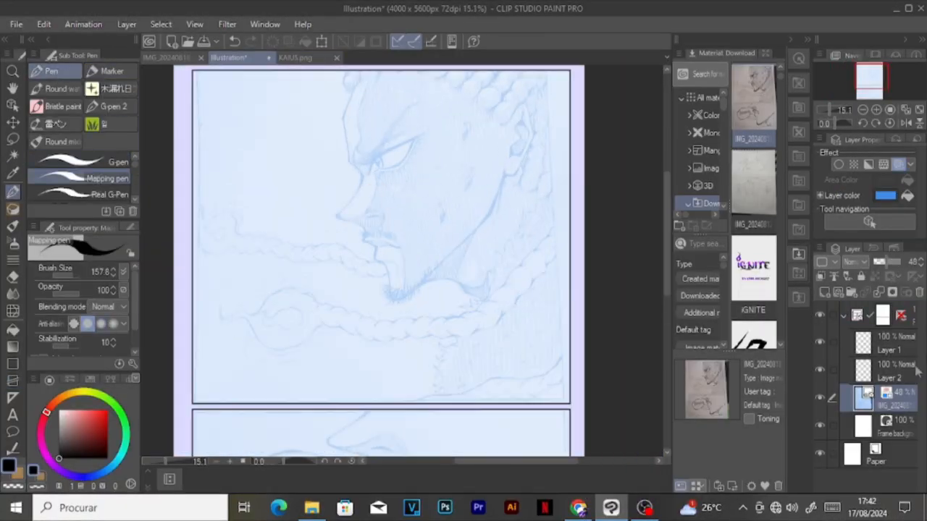
{"action": "left_click", "coordinate": [891, 343]}
{"action": "left_click", "coordinate": [890, 370]}
{"action": "scroll", "coordinate": [253, 275], "scroll_direction": "down", "scroll_amount": 1}
{"action": "left_click", "coordinate": [110, 165]}
{"action": "scroll", "coordinate": [377, 148], "scroll_direction": "up", "scroll_amount": 2}
{"action": "key", "text": "ctrl+z"}
{"action": "left_click_drag", "start_coordinate": [295, 279], "coordinate": [340, 215]}
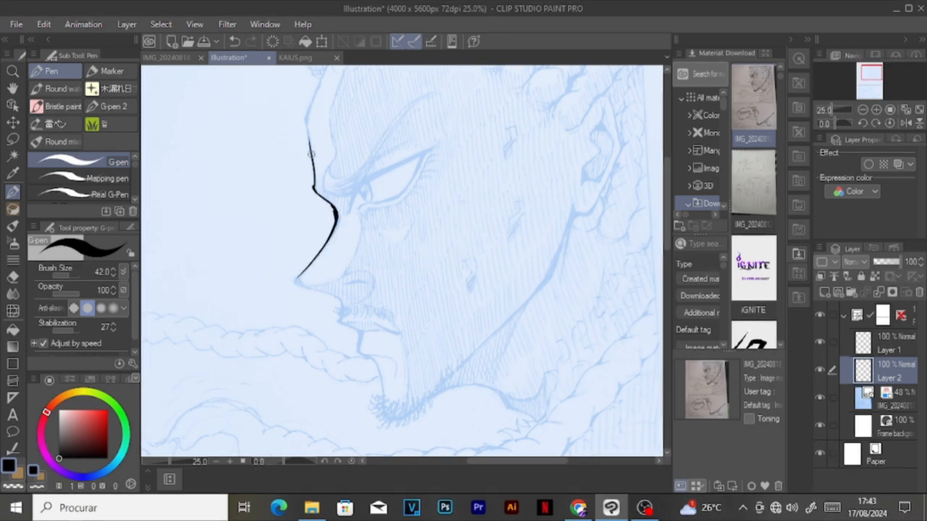
{"action": "left_click_drag", "start_coordinate": [312, 154], "coordinate": [306, 118]}
Step: Ink the forehead contour of the upper panel's face up to the hairline
{"action": "scroll", "coordinate": [341, 182], "scroll_direction": "down", "scroll_amount": 5}
{"action": "scroll", "coordinate": [342, 183], "scroll_direction": "up", "scroll_amount": 7}
{"action": "left_click_drag", "start_coordinate": [354, 260], "coordinate": [383, 191]}
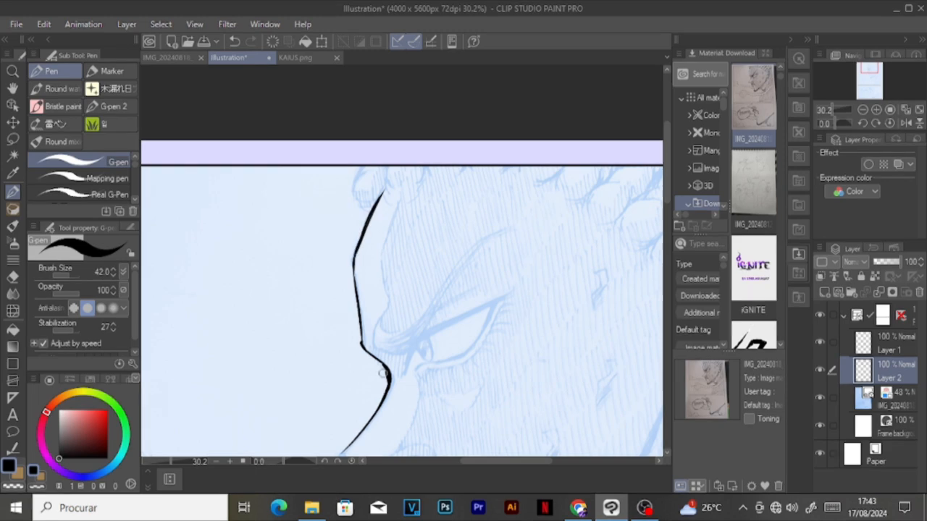
Step: Ink the nose tip, the underside of the nose and the upper lip in the upper panel
{"action": "scroll", "coordinate": [382, 349], "scroll_direction": "down", "scroll_amount": 5}
{"action": "scroll", "coordinate": [401, 391], "scroll_direction": "up", "scroll_amount": 6}
{"action": "left_click_drag", "start_coordinate": [228, 180], "coordinate": [292, 217]}
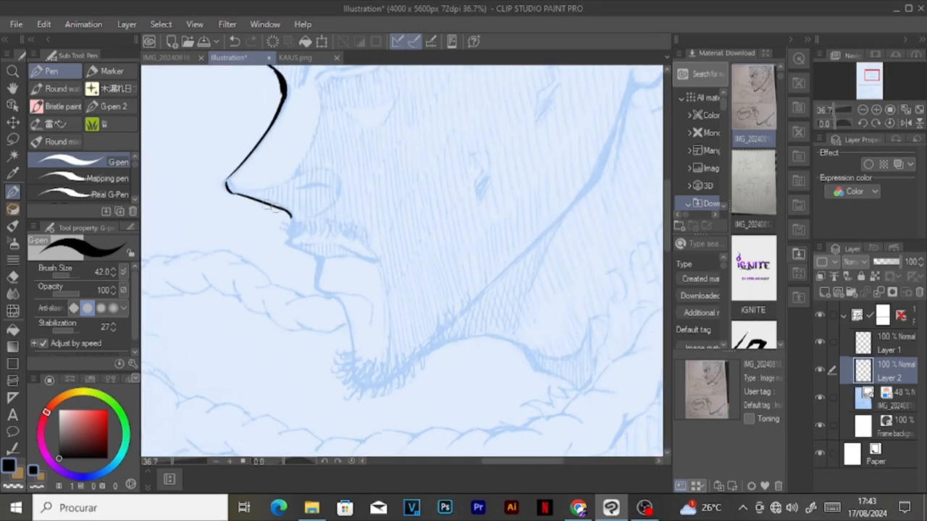
{"action": "left_click_drag", "start_coordinate": [233, 191], "coordinate": [225, 187]}
{"action": "left_click_drag", "start_coordinate": [286, 243], "coordinate": [319, 258]}
Step: Ink the lower lip, chin and jawline of the upper panel's face up to the earlobe
{"action": "left_click_drag", "start_coordinate": [321, 295], "coordinate": [370, 312]}
{"action": "mouse_move", "coordinate": [323, 293]}
{"action": "left_mouse_down"}
{"action": "mouse_move", "coordinate": [354, 369]}
{"action": "mouse_move", "coordinate": [377, 388]}
{"action": "mouse_move", "coordinate": [539, 230]}
{"action": "left_mouse_up"}
{"action": "scroll", "coordinate": [345, 283], "scroll_direction": "down", "scroll_amount": 2}
{"action": "scroll", "coordinate": [468, 295], "scroll_direction": "down", "scroll_amount": 2}
{"action": "left_click_drag", "start_coordinate": [481, 350], "coordinate": [502, 294]}
{"action": "mouse_move", "coordinate": [431, 403]}
{"action": "left_mouse_down"}
{"action": "mouse_move", "coordinate": [487, 339]}
{"action": "mouse_move", "coordinate": [530, 236]}
{"action": "left_mouse_up"}
Step: Ink the outer contour of the ear and thicken the earlobe line
{"action": "scroll", "coordinate": [545, 256], "scroll_direction": "up", "scroll_amount": 3}
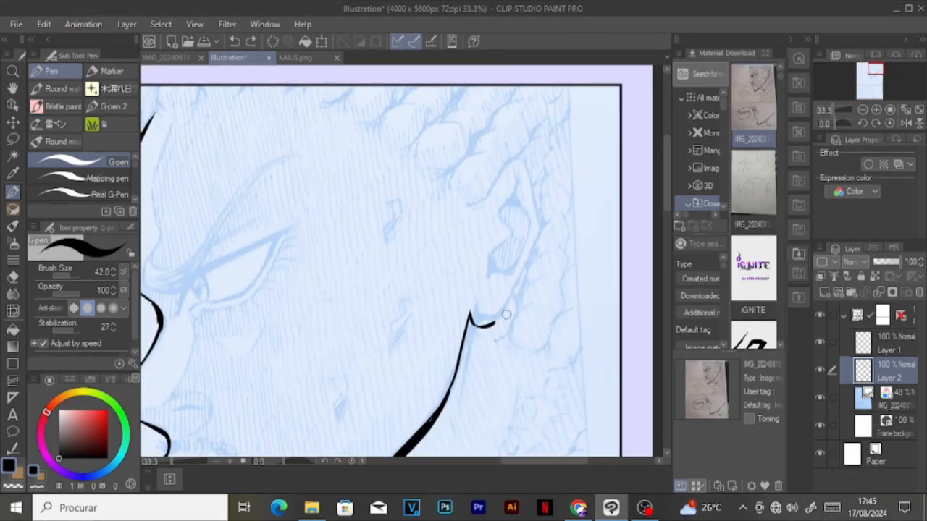
{"action": "mouse_move", "coordinate": [471, 215]}
{"action": "left_mouse_down"}
{"action": "mouse_move", "coordinate": [489, 180]}
{"action": "mouse_move", "coordinate": [510, 172]}
{"action": "left_mouse_up"}
{"action": "left_click_drag", "start_coordinate": [529, 234], "coordinate": [500, 168]}
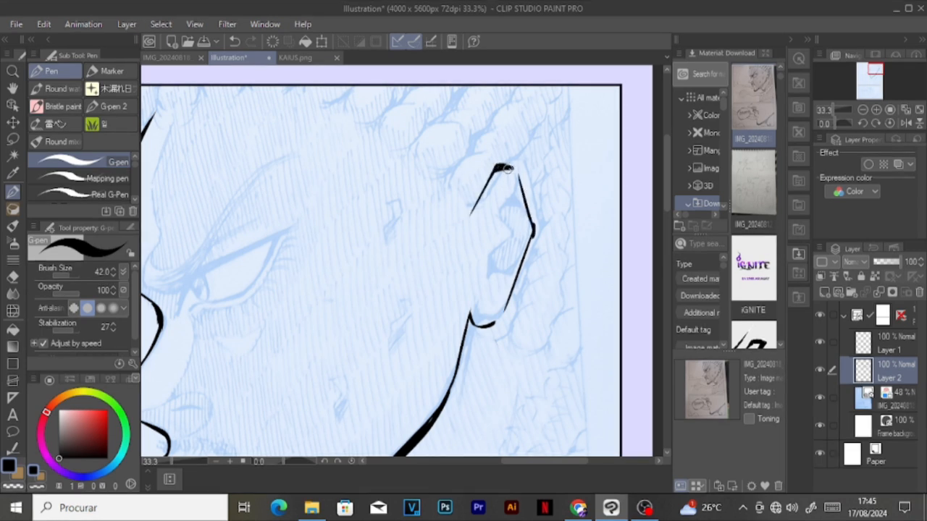
{"action": "left_click_drag", "start_coordinate": [470, 318], "coordinate": [508, 307]}
Step: Ink the inner folds of the ear and fill its dark recesses
{"action": "left_click_drag", "start_coordinate": [513, 187], "coordinate": [498, 225]}
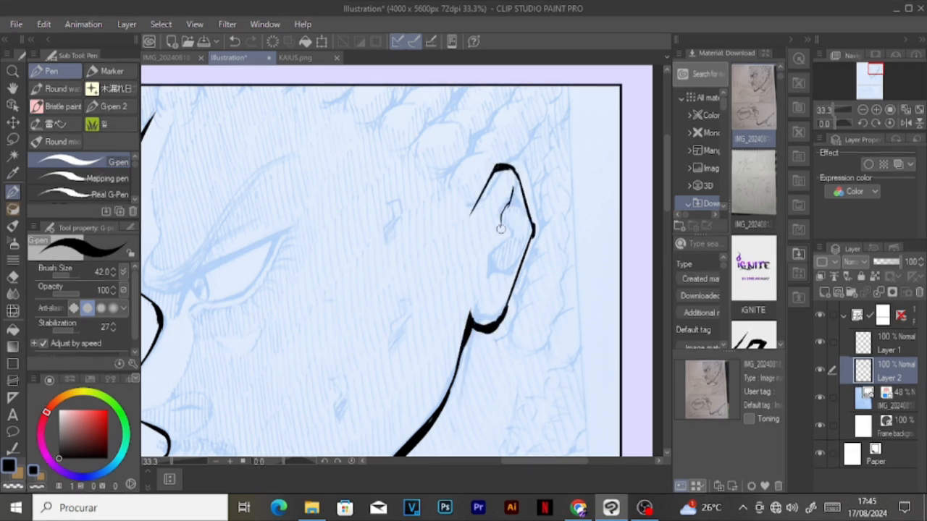
{"action": "left_click_drag", "start_coordinate": [484, 261], "coordinate": [490, 220]}
{"action": "mouse_move", "coordinate": [484, 287]}
{"action": "left_mouse_down"}
{"action": "mouse_move", "coordinate": [521, 256]}
{"action": "mouse_move", "coordinate": [508, 208]}
{"action": "mouse_move", "coordinate": [494, 219]}
{"action": "mouse_move", "coordinate": [518, 217]}
{"action": "left_mouse_up"}
{"action": "left_click_drag", "start_coordinate": [498, 251], "coordinate": [485, 273]}
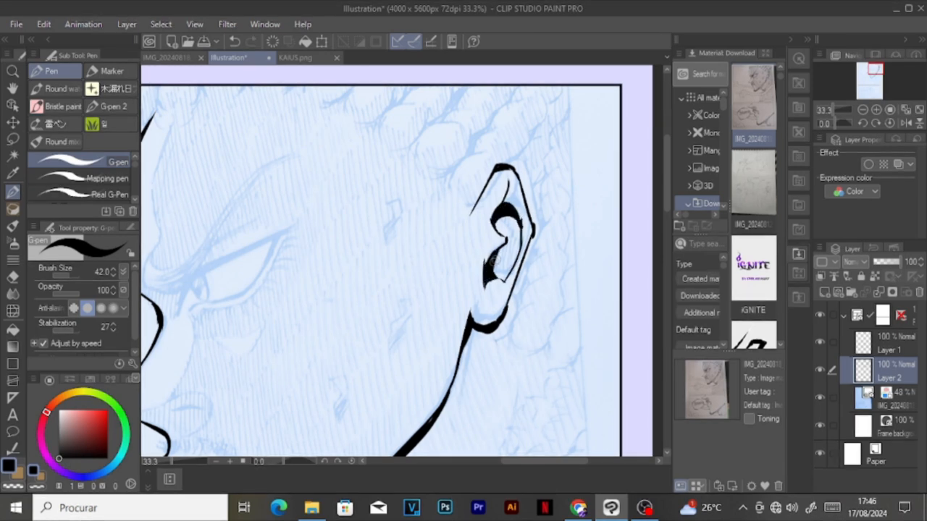
Step: Ink the shoulder curve and the neck line below the jaw in the upper panel
{"action": "scroll", "coordinate": [500, 309], "scroll_direction": "down", "scroll_amount": 3}
{"action": "scroll", "coordinate": [324, 324], "scroll_direction": "up", "scroll_amount": 3}
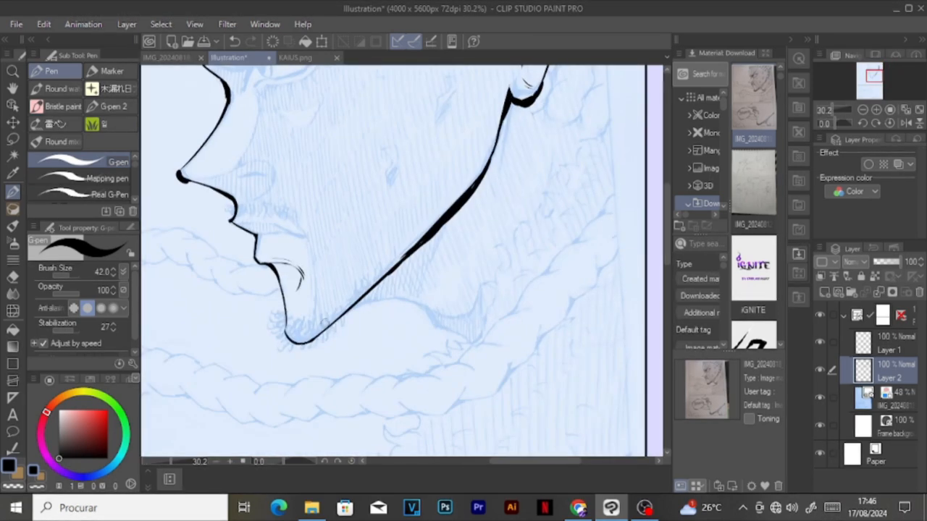
{"action": "mouse_move", "coordinate": [374, 307]}
{"action": "left_mouse_down"}
{"action": "mouse_move", "coordinate": [400, 301]}
{"action": "mouse_move", "coordinate": [440, 332]}
{"action": "left_mouse_up"}
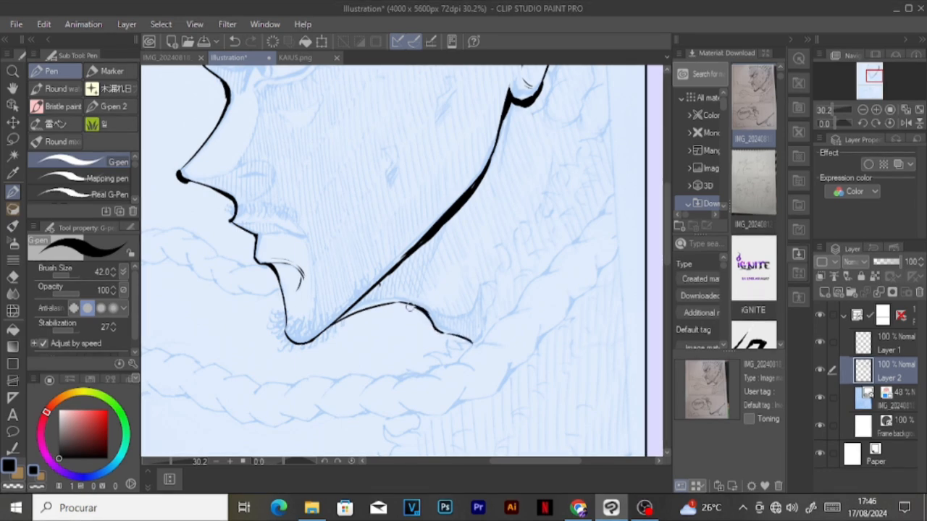
{"action": "left_click_drag", "start_coordinate": [423, 301], "coordinate": [468, 200]}
Step: Ink the nose and lip profile in the lower panel, with the crease below the lower lip
{"action": "scroll", "coordinate": [468, 203], "scroll_direction": "down", "scroll_amount": 2}
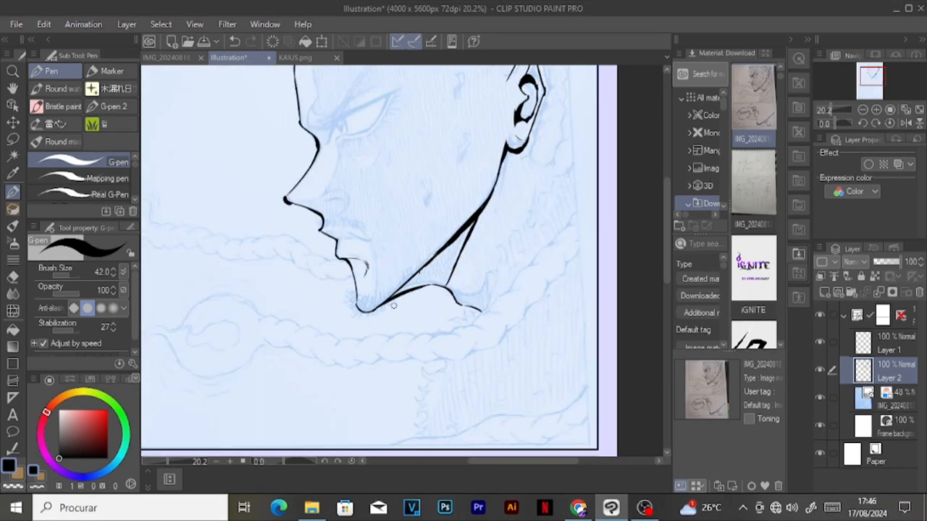
{"action": "scroll", "coordinate": [433, 283], "scroll_direction": "down", "scroll_amount": 1}
{"action": "scroll", "coordinate": [405, 391], "scroll_direction": "up", "scroll_amount": 3}
{"action": "mouse_move", "coordinate": [384, 133]}
{"action": "left_mouse_down"}
{"action": "mouse_move", "coordinate": [311, 184]}
{"action": "mouse_move", "coordinate": [397, 223]}
{"action": "mouse_move", "coordinate": [388, 246]}
{"action": "mouse_move", "coordinate": [417, 289]}
{"action": "mouse_move", "coordinate": [416, 321]}
{"action": "left_mouse_up"}
{"action": "key", "text": "ctrl+z"}
{"action": "left_click_drag", "start_coordinate": [417, 322], "coordinate": [462, 364]}
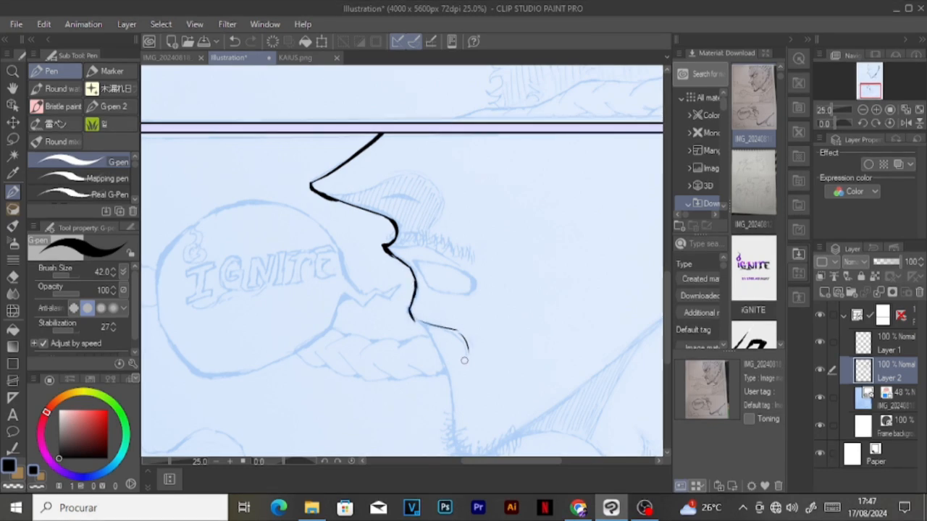
Step: Ink the chin, jawline and neck lines of the lower panel's face
{"action": "scroll", "coordinate": [450, 321], "scroll_direction": "down", "scroll_amount": 5}
{"action": "scroll", "coordinate": [465, 368], "scroll_direction": "up", "scroll_amount": 6}
{"action": "mouse_move", "coordinate": [386, 217]}
{"action": "left_mouse_down"}
{"action": "mouse_move", "coordinate": [422, 356]}
{"action": "mouse_move", "coordinate": [397, 232]}
{"action": "left_mouse_up"}
{"action": "left_click_drag", "start_coordinate": [459, 377], "coordinate": [576, 295]}
{"action": "scroll", "coordinate": [571, 291], "scroll_direction": "down", "scroll_amount": 2}
{"action": "scroll", "coordinate": [543, 276], "scroll_direction": "up", "scroll_amount": 1}
{"action": "left_click_drag", "start_coordinate": [438, 354], "coordinate": [531, 279]}
{"action": "left_click_drag", "start_coordinate": [548, 230], "coordinate": [531, 278]}
{"action": "key", "text": "ctrl+z"}
{"action": "mouse_move", "coordinate": [383, 393]}
{"action": "left_mouse_down"}
{"action": "mouse_move", "coordinate": [437, 387]}
{"action": "mouse_move", "coordinate": [472, 421]}
{"action": "mouse_move", "coordinate": [490, 318]}
{"action": "mouse_move", "coordinate": [501, 306]}
{"action": "left_mouse_up"}
{"action": "mouse_move", "coordinate": [473, 403]}
{"action": "left_mouse_down"}
{"action": "mouse_move", "coordinate": [491, 387]}
{"action": "mouse_move", "coordinate": [506, 420]}
{"action": "left_mouse_up"}
Step: Ink the nostril, nose wing and lip details on the lower panel's face
{"action": "scroll", "coordinate": [423, 296], "scroll_direction": "down", "scroll_amount": 5}
{"action": "scroll", "coordinate": [423, 296], "scroll_direction": "up", "scroll_amount": 3}
{"action": "left_click_drag", "start_coordinate": [382, 277], "coordinate": [395, 292]}
{"action": "left_click_drag", "start_coordinate": [370, 327], "coordinate": [401, 307]}
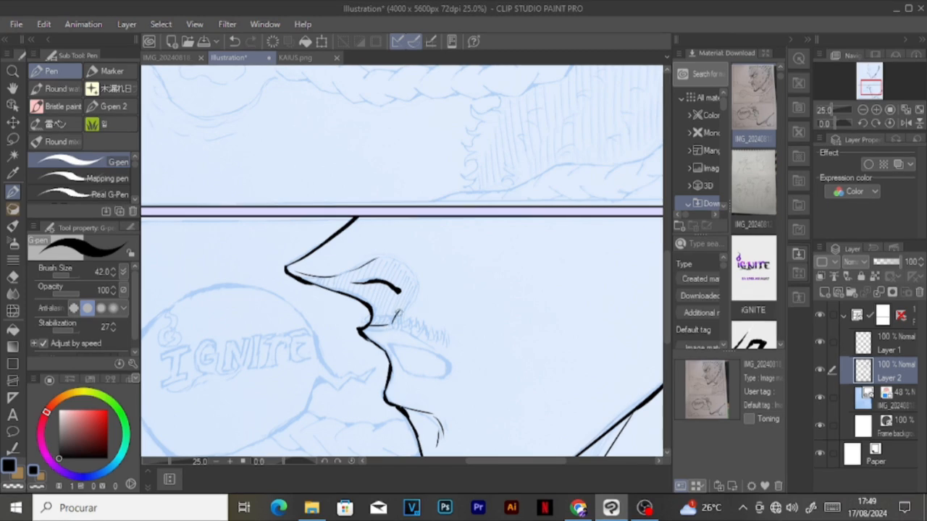
{"action": "left_click_drag", "start_coordinate": [294, 269], "coordinate": [351, 274]}
{"action": "left_click_drag", "start_coordinate": [395, 330], "coordinate": [443, 352]}
{"action": "left_click_drag", "start_coordinate": [389, 346], "coordinate": [404, 374]}
Step: Ink the nose wing and nostril on the upper panel's face
{"action": "scroll", "coordinate": [402, 289], "scroll_direction": "down", "scroll_amount": 4}
{"action": "left_click_drag", "start_coordinate": [402, 144], "coordinate": [402, 316]}
{"action": "scroll", "coordinate": [402, 290], "scroll_direction": "up", "scroll_amount": 7}
{"action": "mouse_move", "coordinate": [282, 233]}
{"action": "left_mouse_down"}
{"action": "mouse_move", "coordinate": [344, 229]}
{"action": "mouse_move", "coordinate": [353, 266]}
{"action": "mouse_move", "coordinate": [384, 248]}
{"action": "left_mouse_up"}
{"action": "left_click_drag", "start_coordinate": [347, 238], "coordinate": [368, 239]}
{"action": "scroll", "coordinate": [360, 212], "scroll_direction": "down", "scroll_amount": 7}
{"action": "left_click_drag", "start_coordinate": [391, 311], "coordinate": [374, 184]}
{"action": "scroll", "coordinate": [374, 184], "scroll_direction": "up", "scroll_amount": 4}
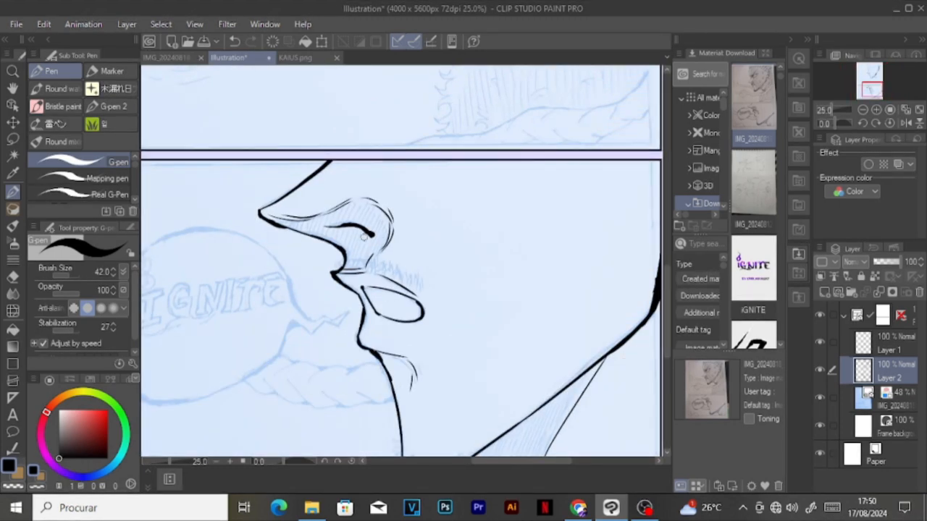
Step: Hide the sketch layer to check the inked lines and show it again
{"action": "scroll", "coordinate": [376, 239], "scroll_direction": "down", "scroll_amount": 6}
{"action": "left_click", "coordinate": [820, 397]}
{"action": "left_click_drag", "start_coordinate": [391, 218], "coordinate": [391, 290]}
{"action": "scroll", "coordinate": [391, 239], "scroll_direction": "up", "scroll_amount": 2}
{"action": "left_click", "coordinate": [819, 398]}
{"action": "scroll", "coordinate": [437, 319], "scroll_direction": "up", "scroll_amount": 6}
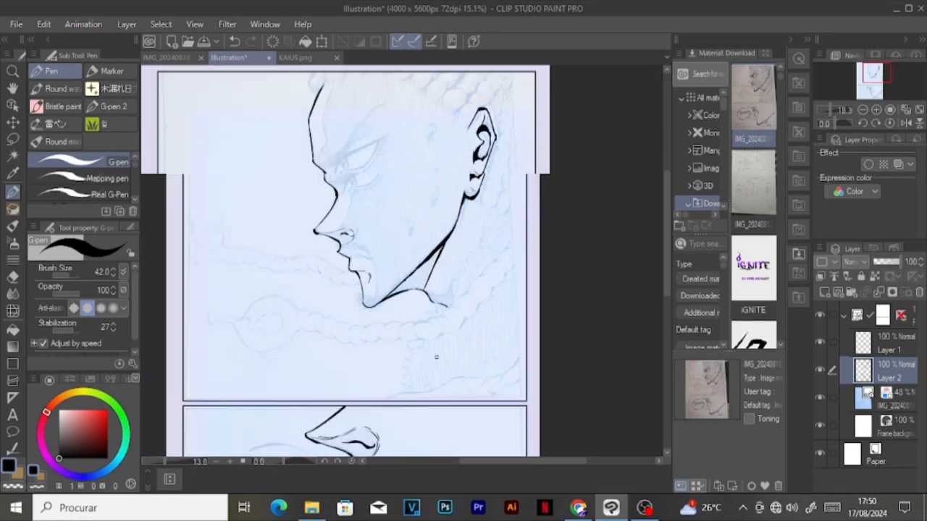
Step: Ink the strands of the large braid running up along the upper panel's right edge
{"action": "left_click_drag", "start_coordinate": [407, 336], "coordinate": [452, 298]}
{"action": "left_click_drag", "start_coordinate": [435, 363], "coordinate": [466, 342]}
{"action": "left_click_drag", "start_coordinate": [490, 311], "coordinate": [524, 262]}
{"action": "left_click_drag", "start_coordinate": [542, 186], "coordinate": [570, 150]}
{"action": "left_click_drag", "start_coordinate": [549, 232], "coordinate": [571, 194]}
{"action": "key", "text": "ctrl+z"}
{"action": "left_click_drag", "start_coordinate": [552, 157], "coordinate": [571, 94]}
{"action": "scroll", "coordinate": [547, 219], "scroll_direction": "down", "scroll_amount": 5}
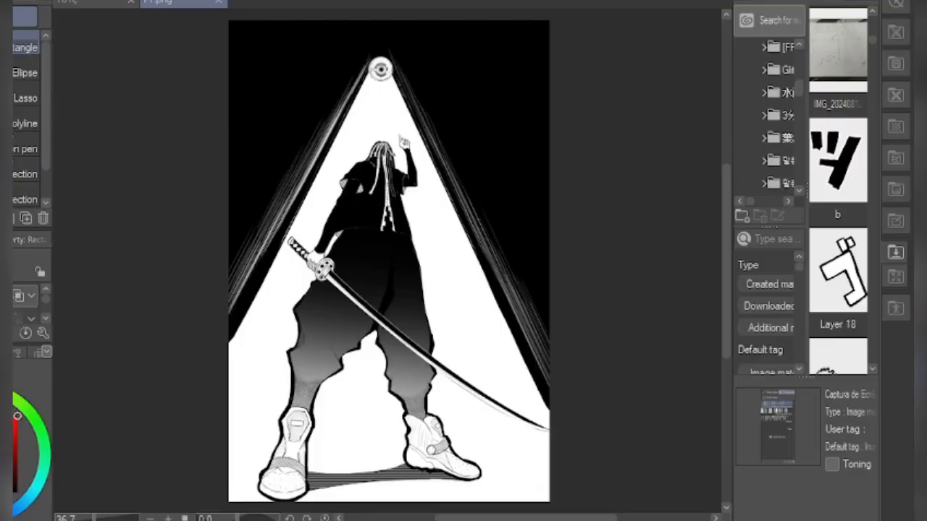
Step: Place the "b" sound-effect material on the swordsman page, scale it down and move it over the figure
{"action": "left_click_drag", "start_coordinate": [838, 167], "coordinate": [543, 160]}
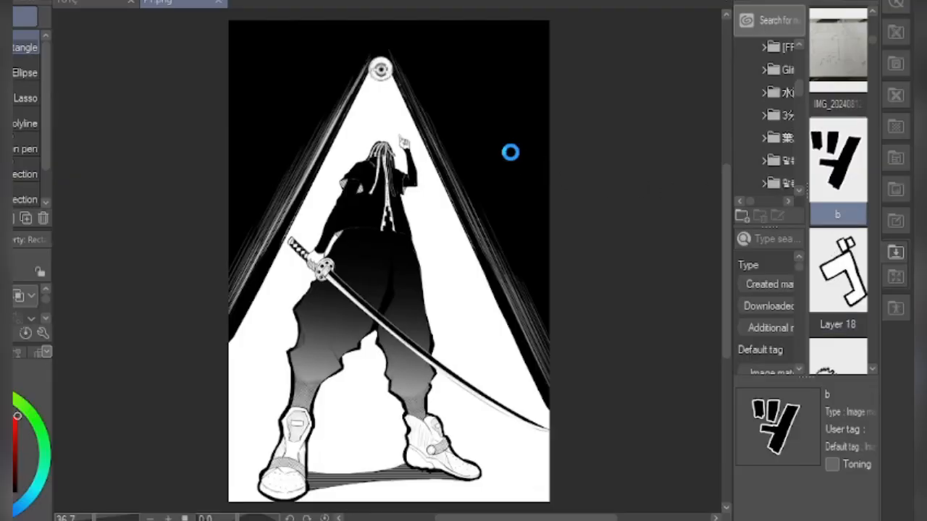
{"action": "scroll", "coordinate": [548, 205], "scroll_direction": "down", "scroll_amount": 3}
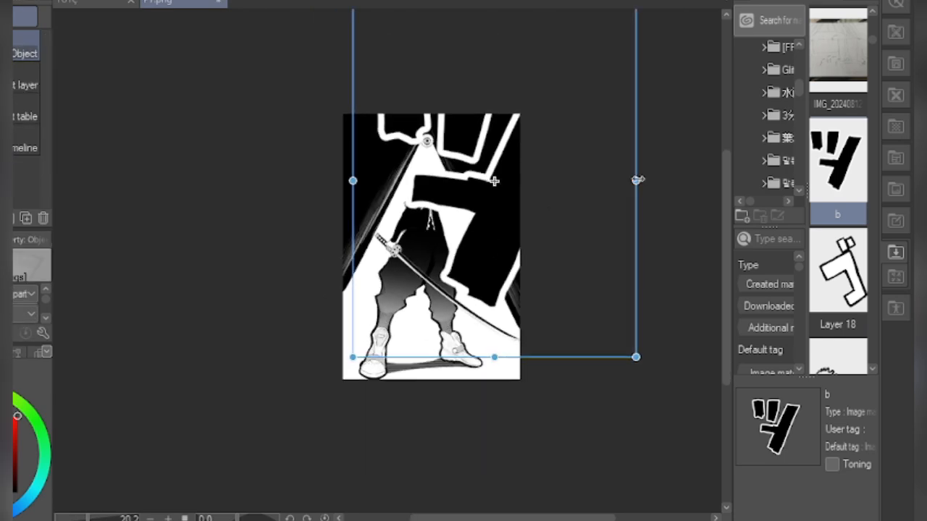
{"action": "left_click_drag", "start_coordinate": [637, 180], "coordinate": [518, 88]}
{"action": "left_click_drag", "start_coordinate": [459, 42], "coordinate": [463, 118]}
{"action": "scroll", "coordinate": [471, 335], "scroll_direction": "up", "scroll_amount": 2}
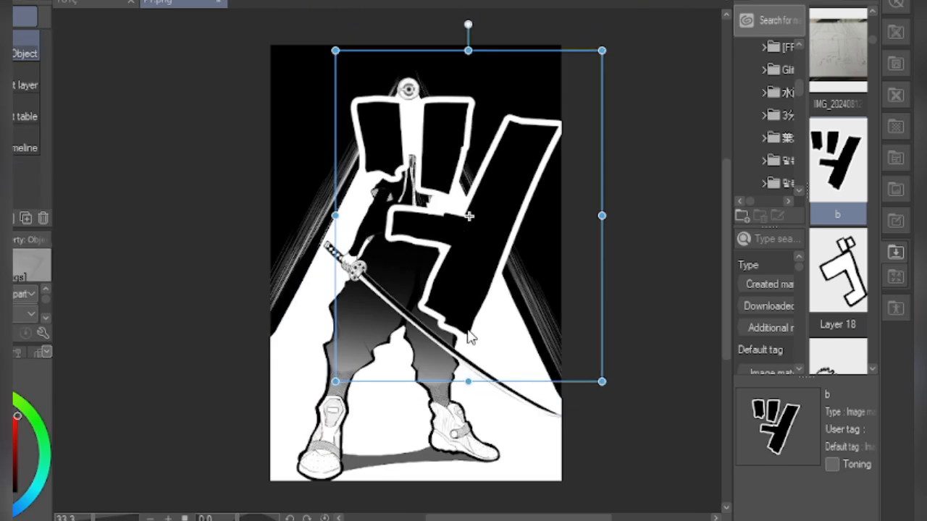
Step: Shrink the sound effect further and position it in the black area beside the eye
{"action": "left_click_drag", "start_coordinate": [469, 382], "coordinate": [467, 206]}
{"action": "scroll", "coordinate": [410, 155], "scroll_direction": "up", "scroll_amount": 2}
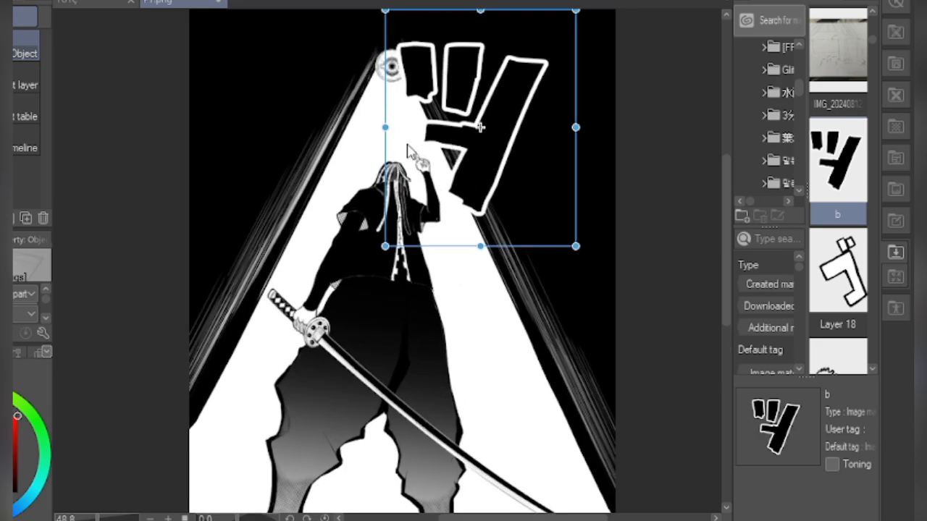
{"action": "left_click_drag", "start_coordinate": [386, 128], "coordinate": [464, 112]}
{"action": "left_click_drag", "start_coordinate": [507, 149], "coordinate": [476, 129]}
{"action": "scroll", "coordinate": [475, 129], "scroll_direction": "down", "scroll_amount": 2}
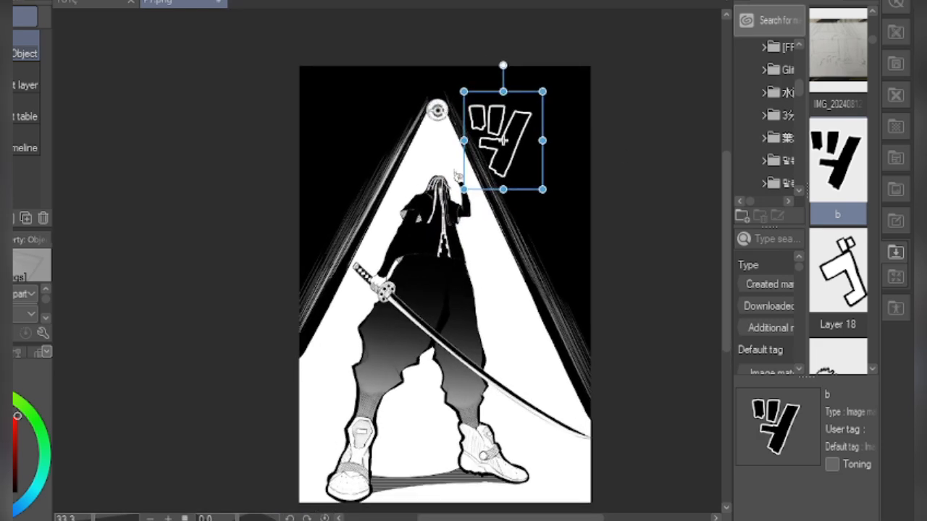
{"action": "key", "text": "Return"}
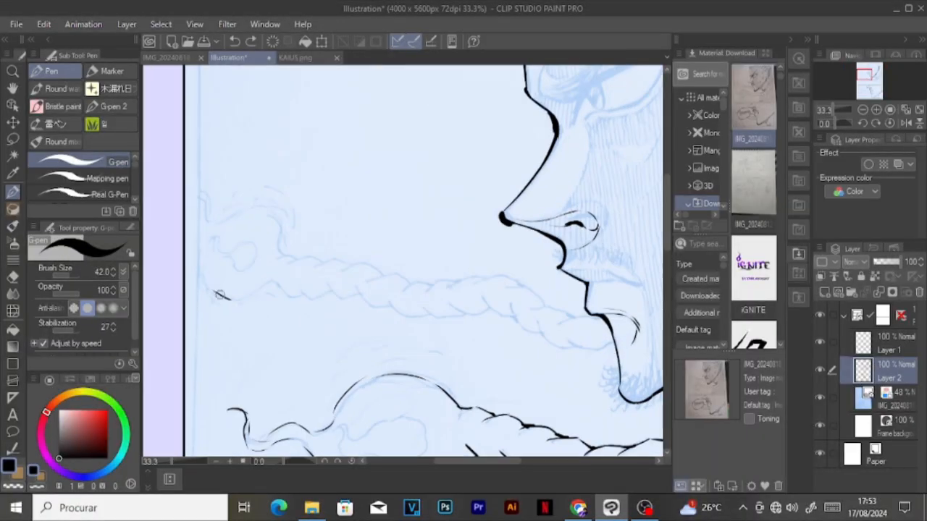
Step: Ink the round tip and first strands of the thin braid near the upper panel's left border
{"action": "mouse_move", "coordinate": [220, 294]}
{"action": "left_mouse_down"}
{"action": "mouse_move", "coordinate": [187, 211]}
{"action": "mouse_move", "coordinate": [232, 221]}
{"action": "left_mouse_up"}
{"action": "left_click_drag", "start_coordinate": [242, 300], "coordinate": [301, 289]}
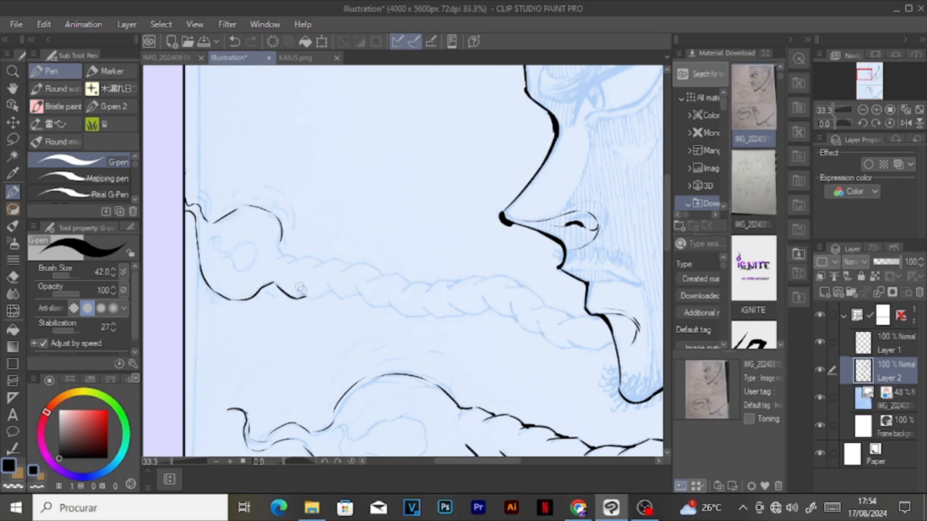
{"action": "mouse_move", "coordinate": [275, 257]}
{"action": "left_mouse_down"}
{"action": "mouse_move", "coordinate": [321, 262]}
{"action": "mouse_move", "coordinate": [283, 239]}
{"action": "left_mouse_up"}
{"action": "left_click_drag", "start_coordinate": [254, 267], "coordinate": [216, 242]}
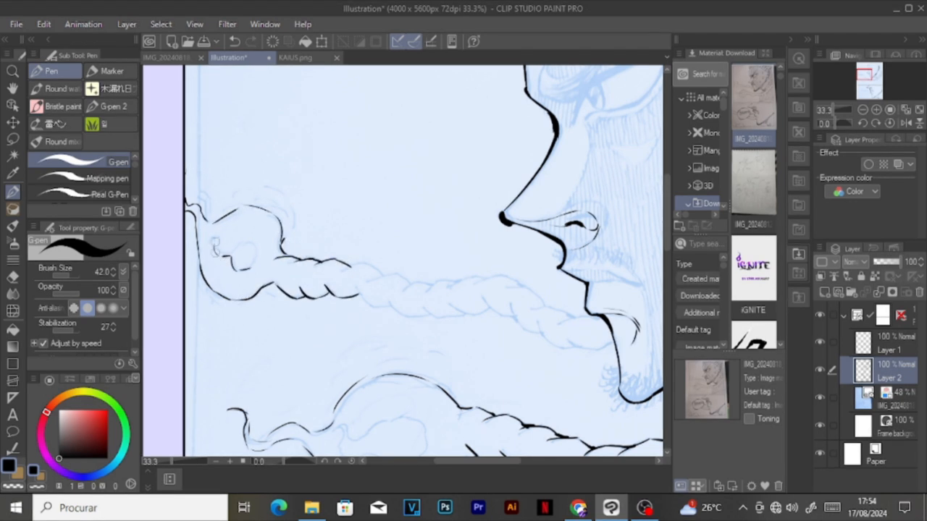
{"action": "left_click_drag", "start_coordinate": [341, 267], "coordinate": [364, 264]}
{"action": "left_click_drag", "start_coordinate": [326, 289], "coordinate": [428, 317]}
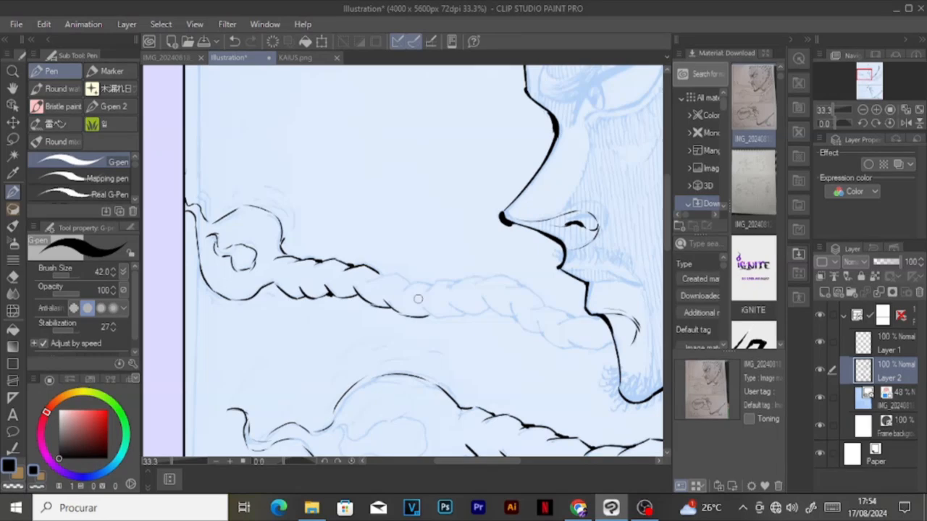
Step: Ink the small wavy details inside the round tip of the lower braid in the upper panel
{"action": "scroll", "coordinate": [232, 297], "scroll_direction": "down", "scroll_amount": 5}
{"action": "scroll", "coordinate": [253, 395], "scroll_direction": "up", "scroll_amount": 4}
{"action": "mouse_move", "coordinate": [349, 324]}
{"action": "left_mouse_down"}
{"action": "mouse_move", "coordinate": [300, 309]}
{"action": "mouse_move", "coordinate": [318, 308]}
{"action": "left_mouse_up"}
{"action": "mouse_move", "coordinate": [321, 304]}
{"action": "left_mouse_down"}
{"action": "mouse_move", "coordinate": [341, 285]}
{"action": "mouse_move", "coordinate": [350, 324]}
{"action": "left_mouse_up"}
Step: Ink the rest of the thin braid up to the chin, raising the G-pen size to 50
{"action": "mouse_move", "coordinate": [397, 186]}
{"action": "left_mouse_down"}
{"action": "mouse_move", "coordinate": [433, 185]}
{"action": "mouse_move", "coordinate": [490, 210]}
{"action": "mouse_move", "coordinate": [543, 213]}
{"action": "left_mouse_up"}
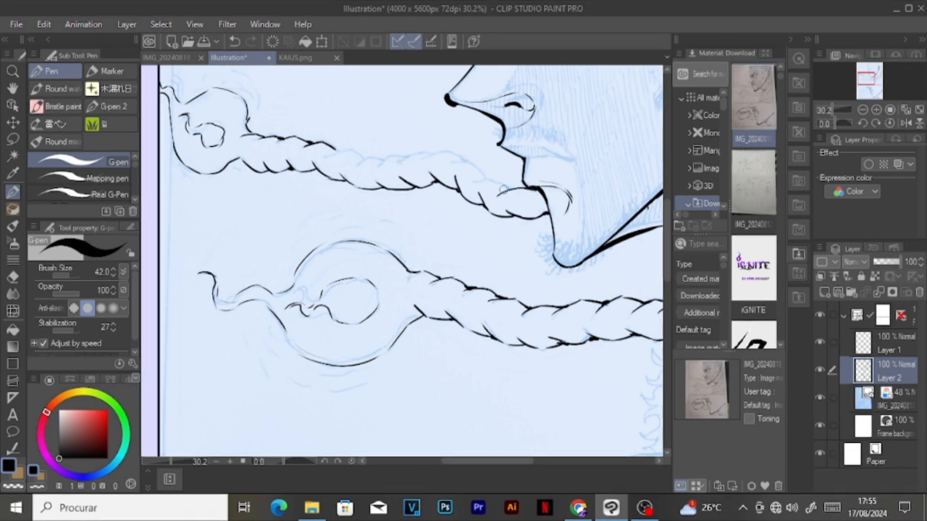
{"action": "key", "text": "]"}
{"action": "left_click_drag", "start_coordinate": [509, 185], "coordinate": [474, 165]}
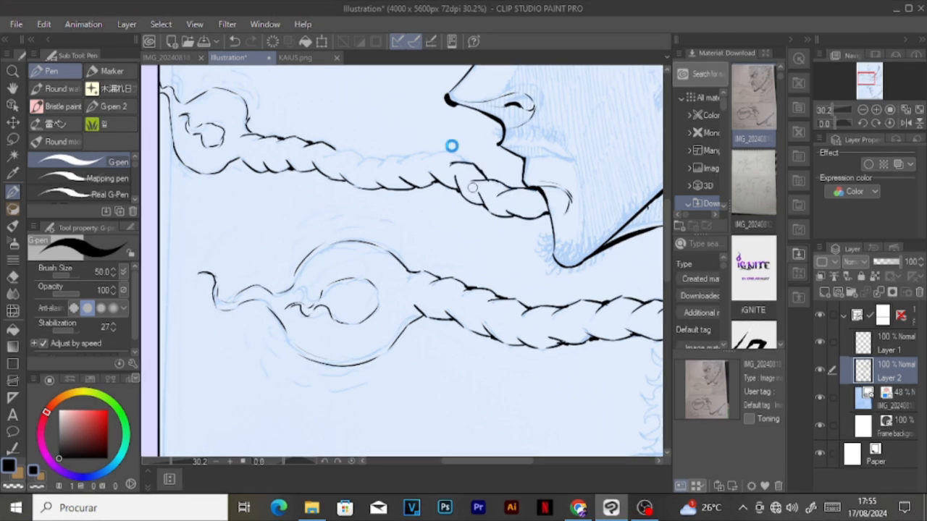
{"action": "left_click_drag", "start_coordinate": [402, 246], "coordinate": [427, 189]}
{"action": "key", "text": "ctrl+z"}
{"action": "left_click_drag", "start_coordinate": [471, 163], "coordinate": [352, 165]}
Step: Ink the outline and strands of the braid along the upper panel's lower-right corner
{"action": "scroll", "coordinate": [408, 254], "scroll_direction": "down", "scroll_amount": 4}
{"action": "scroll", "coordinate": [578, 313], "scroll_direction": "up", "scroll_amount": 4}
{"action": "left_click_drag", "start_coordinate": [635, 255], "coordinate": [583, 324]}
{"action": "left_click_drag", "start_coordinate": [559, 303], "coordinate": [535, 330]}
{"action": "left_click_drag", "start_coordinate": [594, 293], "coordinate": [549, 313]}
{"action": "left_click_drag", "start_coordinate": [591, 331], "coordinate": [551, 343]}
{"action": "mouse_move", "coordinate": [531, 307]}
{"action": "left_mouse_down"}
{"action": "mouse_move", "coordinate": [493, 323]}
{"action": "mouse_move", "coordinate": [517, 346]}
{"action": "mouse_move", "coordinate": [474, 338]}
{"action": "left_mouse_up"}
{"action": "left_click_drag", "start_coordinate": [416, 346], "coordinate": [458, 322]}
{"action": "left_click_drag", "start_coordinate": [446, 354], "coordinate": [466, 356]}
{"action": "mouse_move", "coordinate": [376, 357]}
{"action": "left_mouse_down"}
{"action": "mouse_move", "coordinate": [396, 339]}
{"action": "mouse_move", "coordinate": [298, 367]}
{"action": "left_mouse_up"}
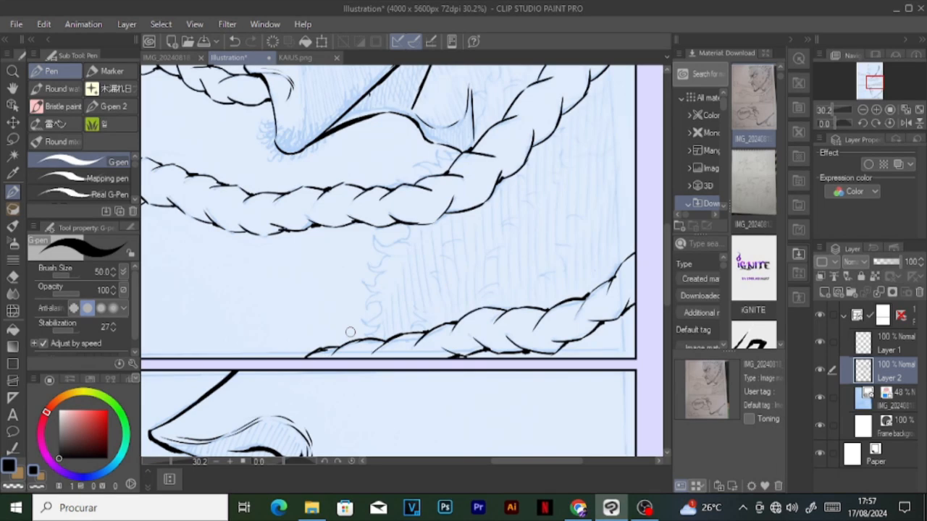
Step: Ink the wavy rounded shape in the lower panel's bottom-left corner
{"action": "scroll", "coordinate": [375, 407], "scroll_direction": "down", "scroll_amount": 5}
{"action": "scroll", "coordinate": [330, 406], "scroll_direction": "up", "scroll_amount": 4}
{"action": "mouse_move", "coordinate": [246, 346]}
{"action": "left_mouse_down"}
{"action": "mouse_move", "coordinate": [233, 334]}
{"action": "mouse_move", "coordinate": [371, 371]}
{"action": "left_mouse_up"}
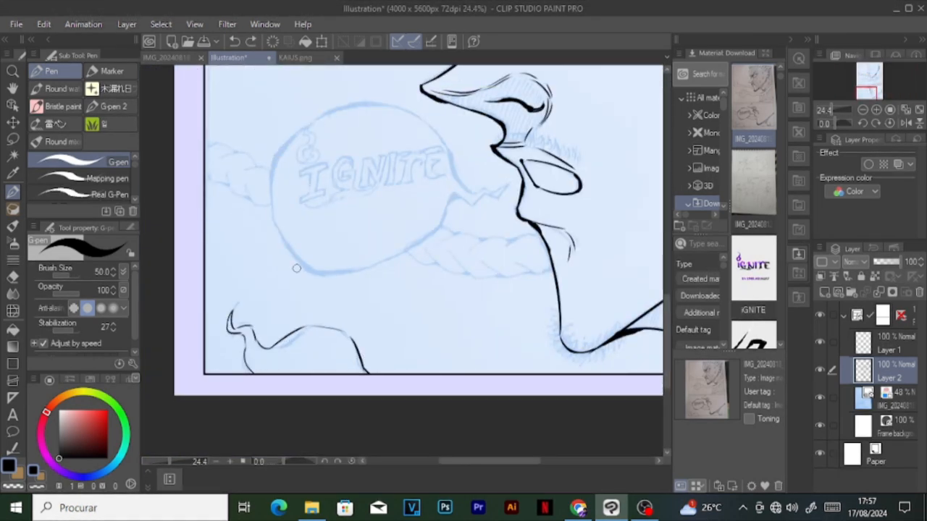
Step: Choose the Ellipse balloon tool and set the secondary colour to white for its fill
{"action": "left_click", "coordinate": [13, 432]}
{"action": "left_click", "coordinate": [18, 474]}
{"action": "left_click", "coordinate": [60, 412]}
{"action": "left_click", "coordinate": [8, 465]}
Step: Try placing a white ellipse balloon over the sketched IGNITE bubble in the lower panel
{"action": "scroll", "coordinate": [344, 282], "scroll_direction": "down", "scroll_amount": 1}
{"action": "left_click_drag", "start_coordinate": [275, 176], "coordinate": [447, 344]}
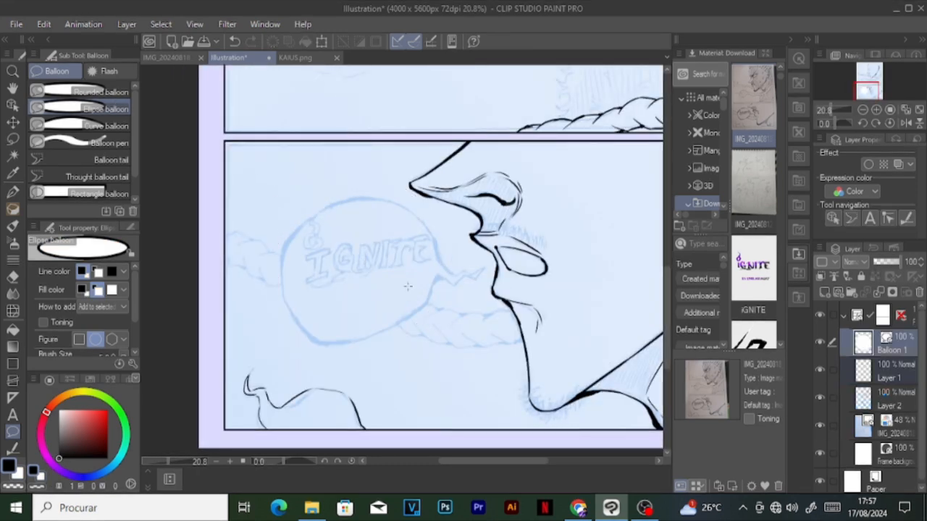
{"action": "key", "text": "ctrl+z"}
{"action": "scroll", "coordinate": [408, 286], "scroll_direction": "down", "scroll_amount": 1}
{"action": "left_click_drag", "start_coordinate": [295, 202], "coordinate": [455, 331]}
{"action": "key", "text": "ctrl+z"}
Step: Draw a white ellipse balloon with a brush size of 7 over the sketched IGNITE bubble
{"action": "scroll", "coordinate": [108, 318], "scroll_direction": "down", "scroll_amount": 1}
{"action": "left_click", "coordinate": [113, 315]}
{"action": "left_click_drag", "start_coordinate": [288, 203], "coordinate": [460, 344]}
{"action": "scroll", "coordinate": [433, 307], "scroll_direction": "up", "scroll_amount": 1}
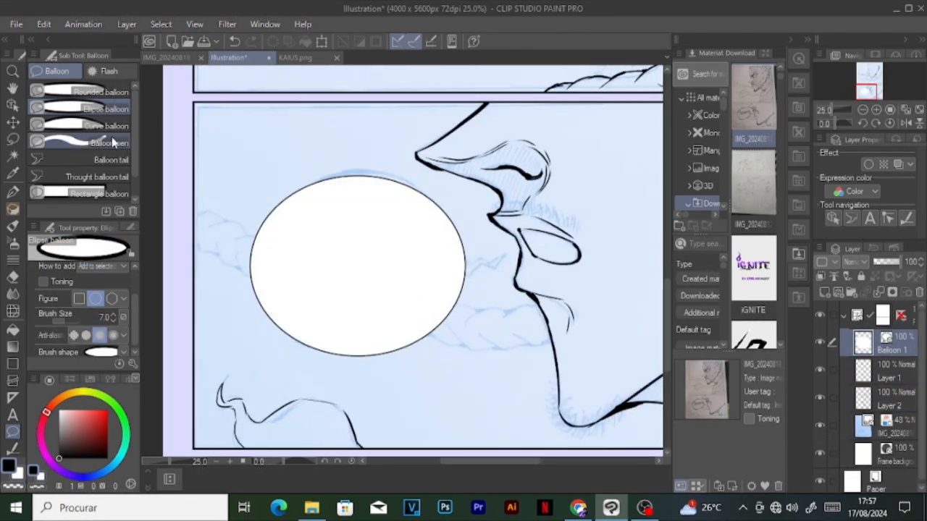
Step: Thicken the ellipse balloon's outline with uneven black Balloon pen strokes around its edge
{"action": "left_click", "coordinate": [112, 142]}
{"action": "left_click_drag", "start_coordinate": [253, 268], "coordinate": [298, 188]}
{"action": "left_click_drag", "start_coordinate": [254, 239], "coordinate": [335, 175]}
{"action": "mouse_move", "coordinate": [253, 289]}
{"action": "left_mouse_down"}
{"action": "mouse_move", "coordinate": [355, 357]}
{"action": "mouse_move", "coordinate": [377, 360]}
{"action": "left_mouse_up"}
{"action": "mouse_move", "coordinate": [340, 175]}
{"action": "left_mouse_down"}
{"action": "mouse_move", "coordinate": [413, 184]}
{"action": "mouse_move", "coordinate": [462, 239]}
{"action": "left_mouse_up"}
{"action": "left_click_drag", "start_coordinate": [397, 349], "coordinate": [440, 330]}
{"action": "left_click_drag", "start_coordinate": [259, 212], "coordinate": [246, 244]}
Step: Draw a zigzag tail from the balloon towards the character's mouth with the Balloon pen at size 23
{"action": "left_click", "coordinate": [113, 302]}
{"action": "left_click_drag", "start_coordinate": [457, 286], "coordinate": [501, 272]}
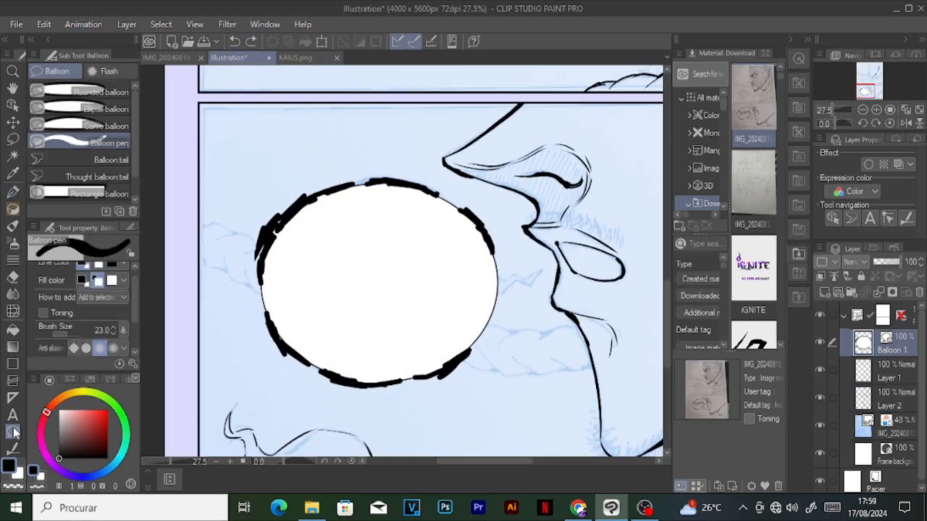
{"action": "left_click_drag", "start_coordinate": [492, 284], "coordinate": [538, 274]}
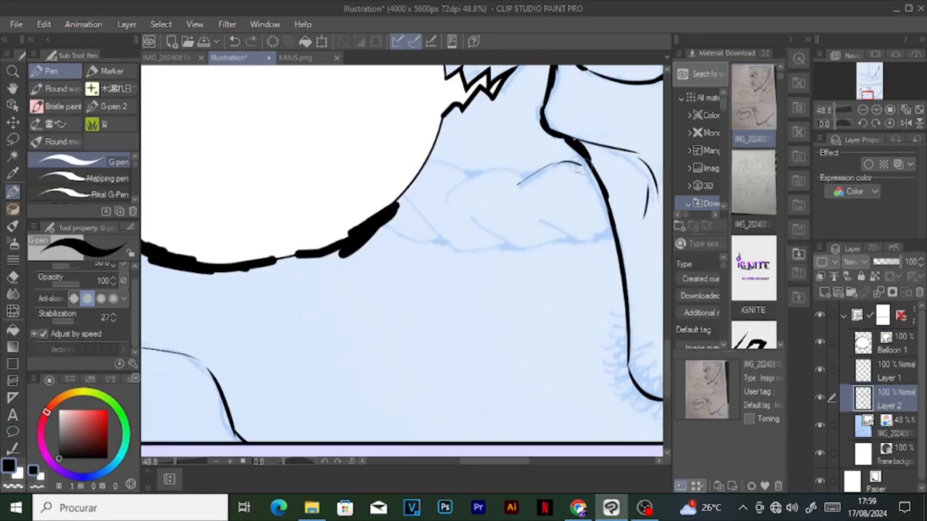
Step: Ink the first braided hair sections around the ear in the upper panel with the G-pen on Layer 2
{"action": "left_click_drag", "start_coordinate": [582, 166], "coordinate": [591, 166]}
{"action": "mouse_move", "coordinate": [540, 218]}
{"action": "left_mouse_down"}
{"action": "mouse_move", "coordinate": [613, 235]}
{"action": "mouse_move", "coordinate": [422, 217]}
{"action": "mouse_move", "coordinate": [411, 206]}
{"action": "left_mouse_up"}
{"action": "key", "text": "ctrl+z"}
{"action": "left_click_drag", "start_coordinate": [439, 198], "coordinate": [536, 174]}
{"action": "left_click_drag", "start_coordinate": [475, 175], "coordinate": [418, 161]}
{"action": "left_click_drag", "start_coordinate": [431, 245], "coordinate": [387, 223]}
{"action": "scroll", "coordinate": [446, 228], "scroll_direction": "down", "scroll_amount": 2}
{"action": "scroll", "coordinate": [308, 211], "scroll_direction": "up", "scroll_amount": 1}
{"action": "mouse_move", "coordinate": [281, 244]}
{"action": "left_mouse_down"}
{"action": "mouse_move", "coordinate": [294, 264]}
{"action": "mouse_move", "coordinate": [366, 297]}
{"action": "left_mouse_up"}
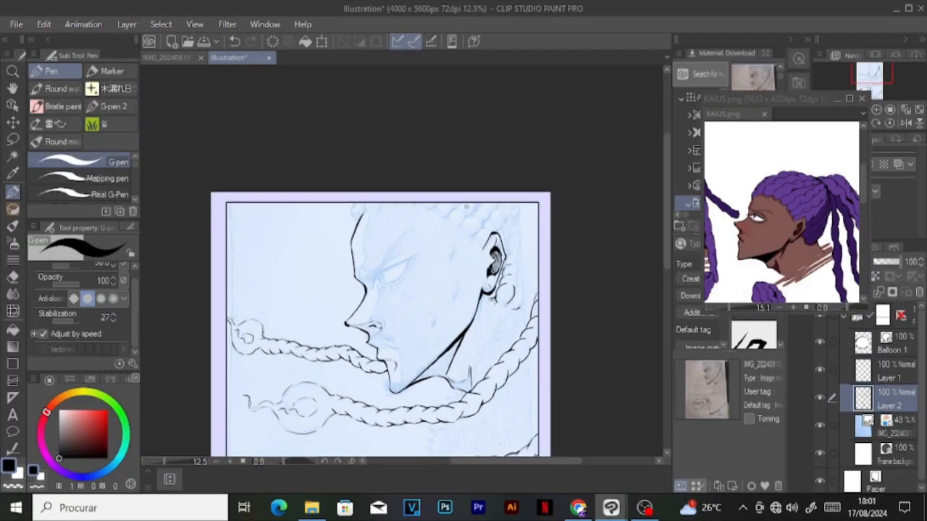
{"action": "scroll", "coordinate": [466, 206], "scroll_direction": "up", "scroll_amount": 3}
{"action": "mouse_move", "coordinate": [393, 169]}
{"action": "left_mouse_down"}
{"action": "mouse_move", "coordinate": [341, 184]}
{"action": "mouse_move", "coordinate": [310, 145]}
{"action": "mouse_move", "coordinate": [278, 150]}
{"action": "left_mouse_up"}
{"action": "scroll", "coordinate": [406, 186], "scroll_direction": "down", "scroll_amount": 4}
{"action": "scroll", "coordinate": [399, 145], "scroll_direction": "up", "scroll_amount": 5}
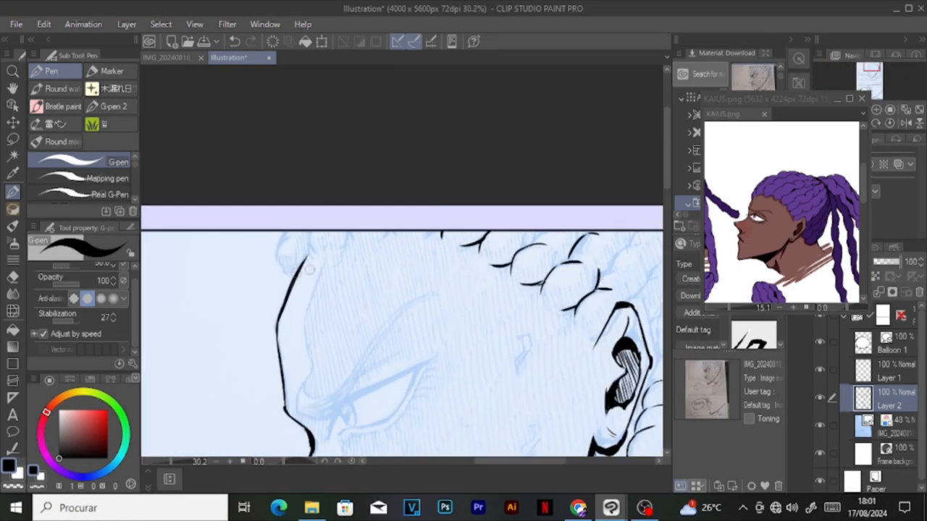
Step: Ink the braid bumps along the forehead hairline at the upper panel's top border
{"action": "left_click_drag", "start_coordinate": [279, 234], "coordinate": [288, 277]}
{"action": "left_click_drag", "start_coordinate": [338, 257], "coordinate": [350, 254]}
{"action": "left_click_drag", "start_coordinate": [439, 255], "coordinate": [451, 236]}
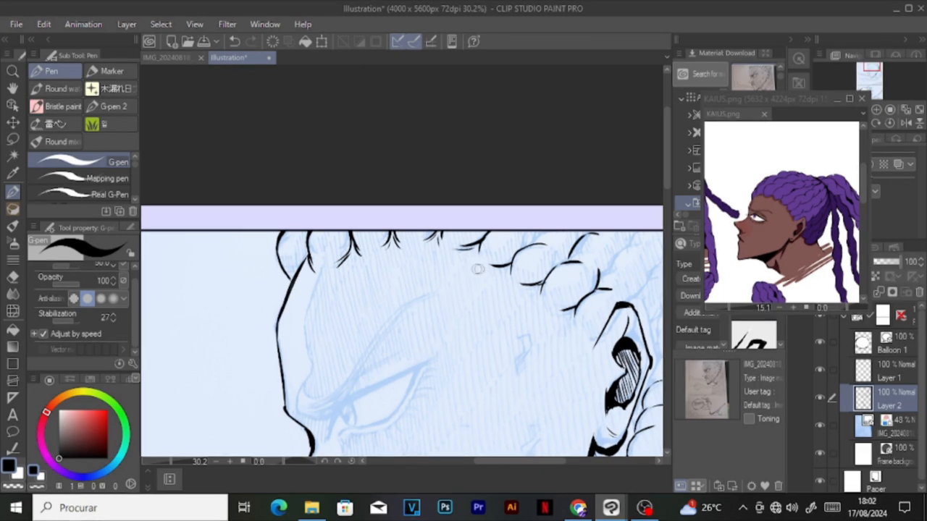
{"action": "scroll", "coordinate": [573, 283], "scroll_direction": "down", "scroll_amount": 7}
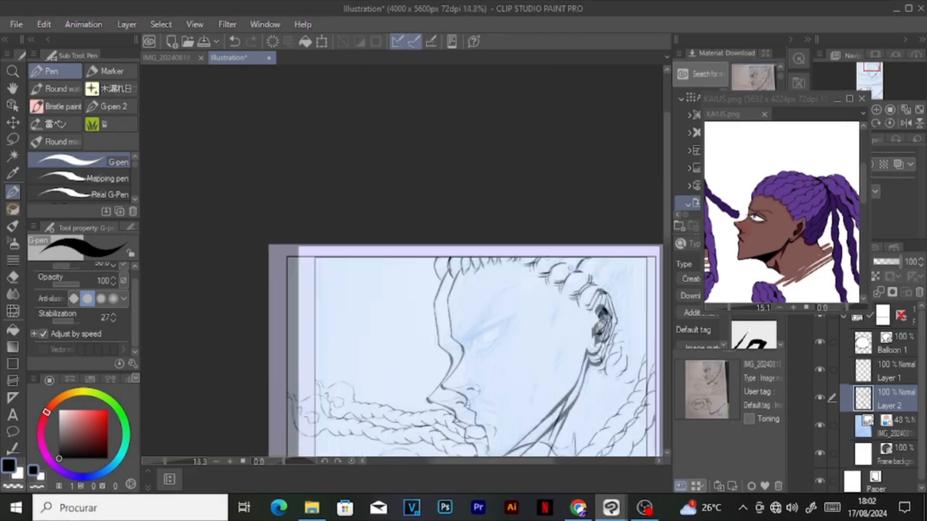
Step: Ink the rows of braids above the ear towards the upper panel's top-right corner
{"action": "left_click", "coordinate": [822, 425]}
{"action": "left_click", "coordinate": [822, 425]}
{"action": "scroll", "coordinate": [610, 302], "scroll_direction": "up", "scroll_amount": 4}
{"action": "left_click_drag", "start_coordinate": [505, 210], "coordinate": [530, 191]}
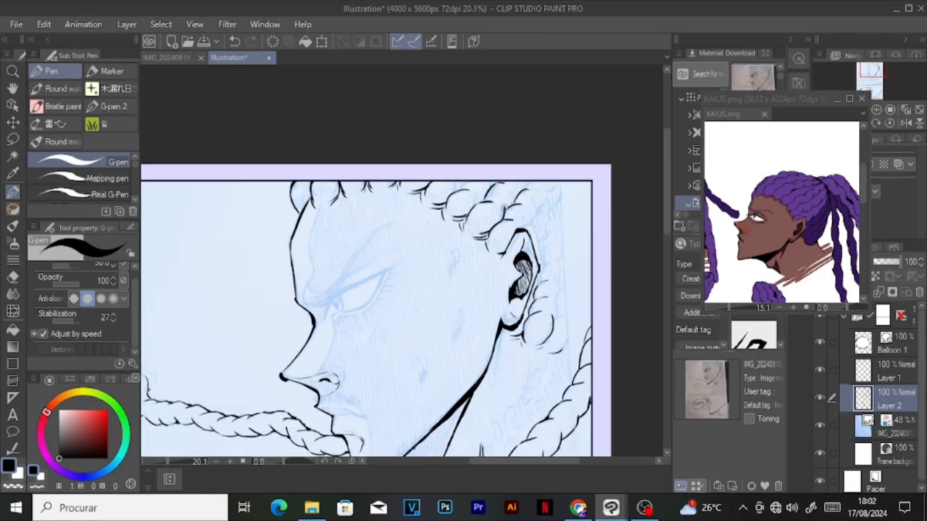
{"action": "left_click_drag", "start_coordinate": [461, 194], "coordinate": [459, 176]}
{"action": "left_click_drag", "start_coordinate": [548, 196], "coordinate": [556, 183]}
{"action": "left_click_drag", "start_coordinate": [313, 192], "coordinate": [299, 215]}
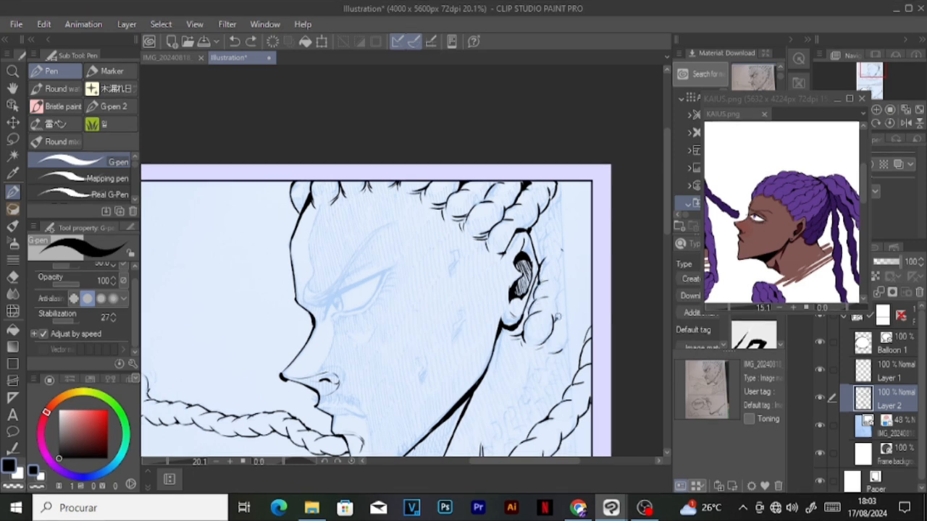
Step: Redo the braid strands behind the ear and ink them along the upper panel's right border
{"action": "key", "text": "ctrl+y"}
{"action": "key", "text": "ctrl+y"}
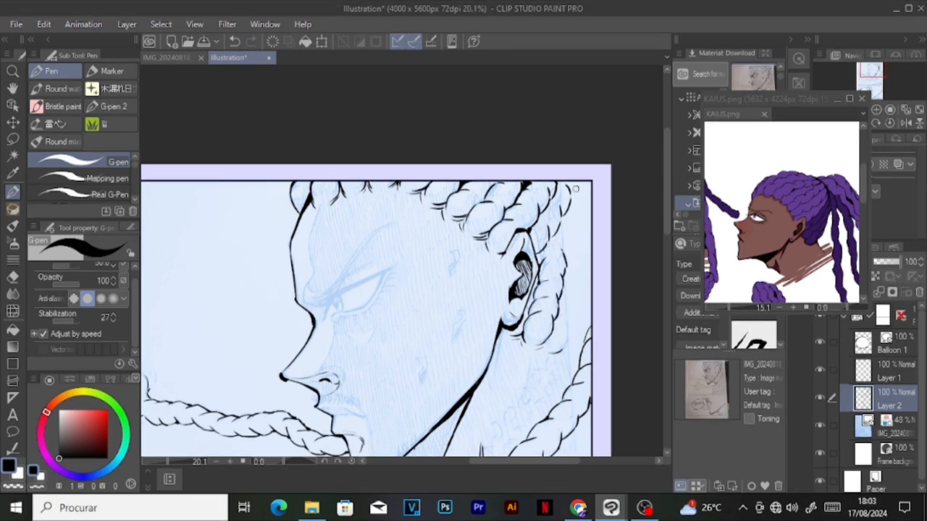
{"action": "key", "text": "ctrl+z"}
{"action": "key", "text": "ctrl+z"}
{"action": "key", "text": "c"}
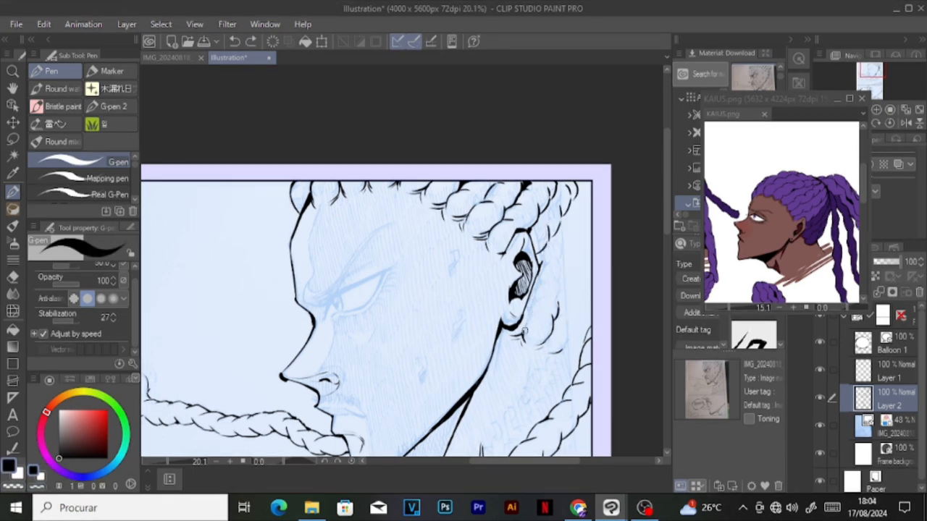
{"action": "left_click_drag", "start_coordinate": [541, 296], "coordinate": [579, 210]}
{"action": "left_click_drag", "start_coordinate": [557, 311], "coordinate": [569, 277]}
Step: Hide the sketch layer and ink the remaining braid strands and black shadow below the ear
{"action": "left_click", "coordinate": [820, 426]}
{"action": "scroll", "coordinate": [434, 228], "scroll_direction": "down", "scroll_amount": 5}
{"action": "scroll", "coordinate": [427, 235], "scroll_direction": "up", "scroll_amount": 2}
{"action": "scroll", "coordinate": [505, 266], "scroll_direction": "up", "scroll_amount": 2}
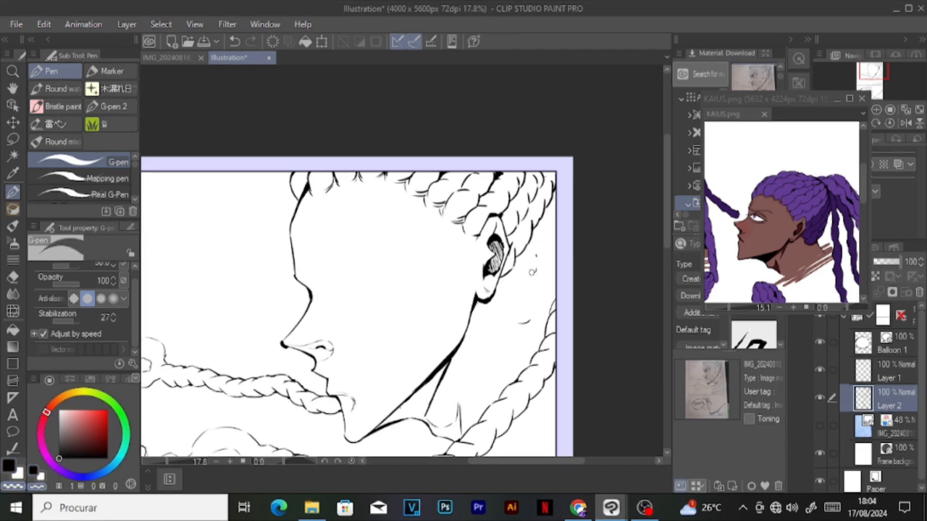
{"action": "left_click_drag", "start_coordinate": [476, 300], "coordinate": [465, 335]}
{"action": "key", "text": "ctrl+z"}
{"action": "left_click_drag", "start_coordinate": [554, 281], "coordinate": [541, 309]}
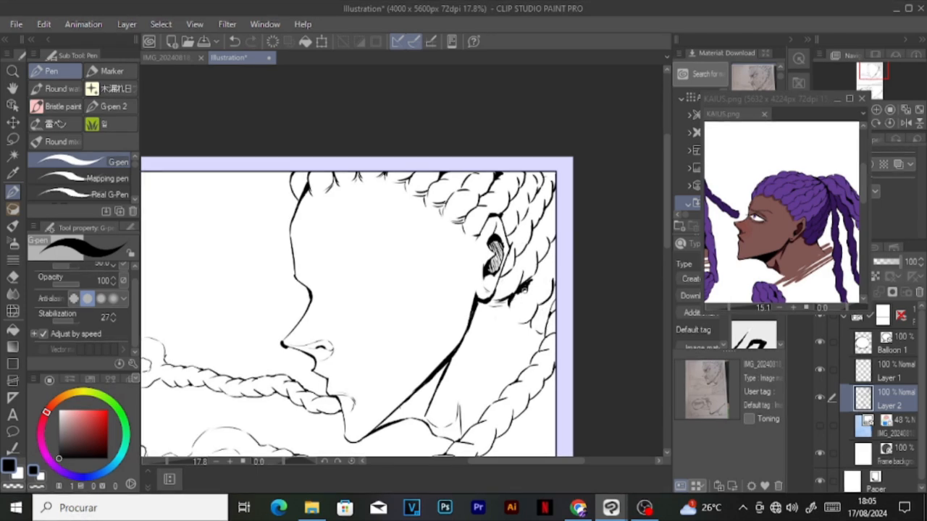
{"action": "scroll", "coordinate": [524, 289], "scroll_direction": "down", "scroll_amount": 5}
{"action": "scroll", "coordinate": [524, 288], "scroll_direction": "up", "scroll_amount": 6}
{"action": "key", "text": "m"}
{"action": "mouse_move", "coordinate": [484, 278]}
{"action": "left_mouse_down"}
{"action": "mouse_move", "coordinate": [480, 266]}
{"action": "mouse_move", "coordinate": [499, 293]}
{"action": "mouse_move", "coordinate": [520, 298]}
{"action": "left_mouse_up"}
{"action": "left_click", "coordinate": [333, 335]}
{"action": "scroll", "coordinate": [464, 290], "scroll_direction": "up", "scroll_amount": 1}
{"action": "key", "text": "p"}
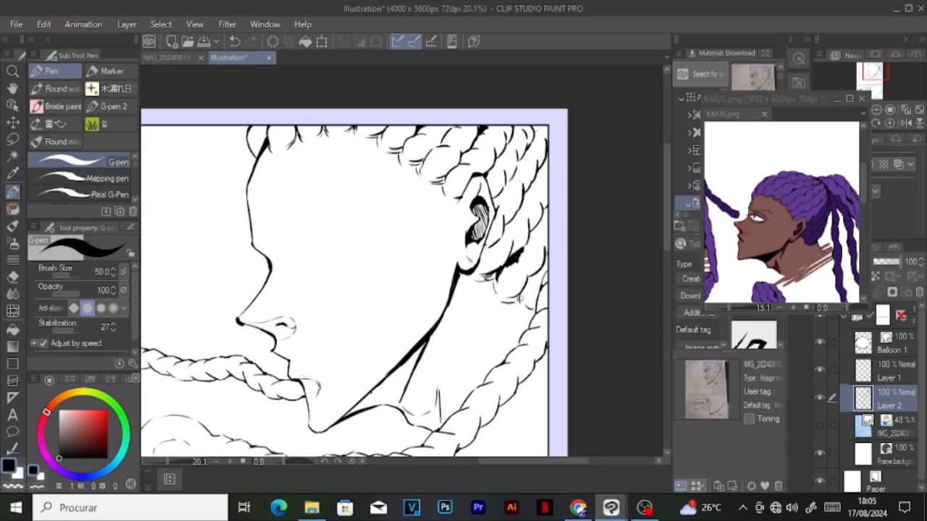
Step: Ink the curly fur trim of the collar from the base of the neck up along the braid
{"action": "scroll", "coordinate": [548, 250], "scroll_direction": "down", "scroll_amount": 3}
{"action": "scroll", "coordinate": [489, 326], "scroll_direction": "up", "scroll_amount": 5}
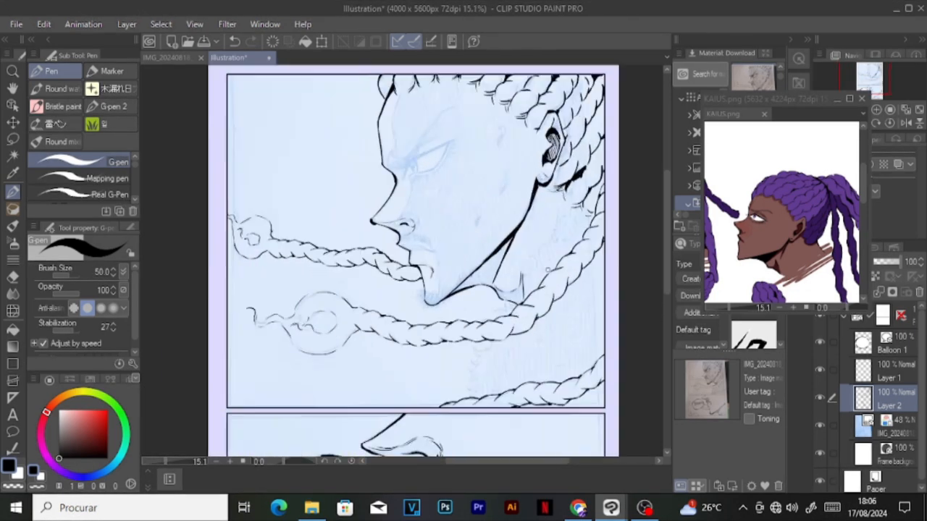
{"action": "left_click_drag", "start_coordinate": [499, 308], "coordinate": [485, 335]}
{"action": "key", "text": "c"}
{"action": "left_click_drag", "start_coordinate": [500, 298], "coordinate": [510, 277]}
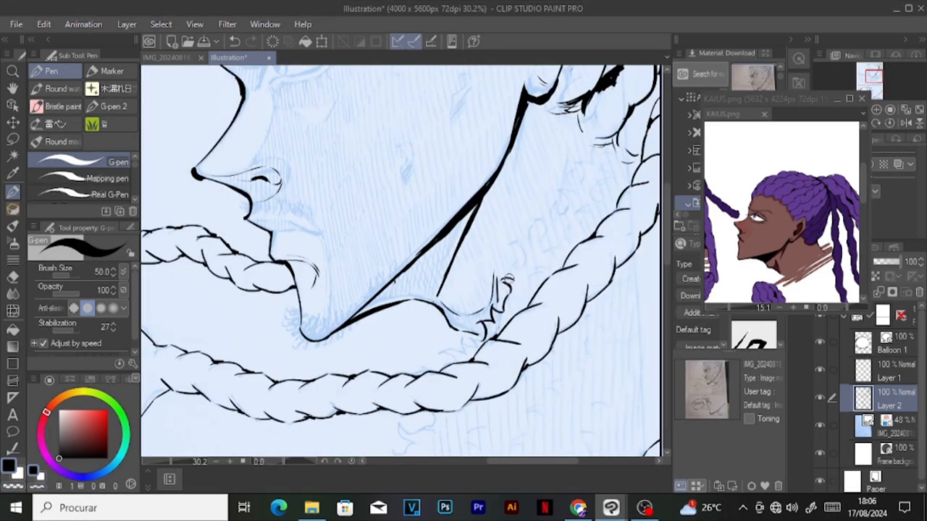
{"action": "left_click_drag", "start_coordinate": [469, 339], "coordinate": [482, 337]}
{"action": "left_click_drag", "start_coordinate": [507, 272], "coordinate": [572, 194]}
{"action": "left_click_drag", "start_coordinate": [572, 194], "coordinate": [585, 165]}
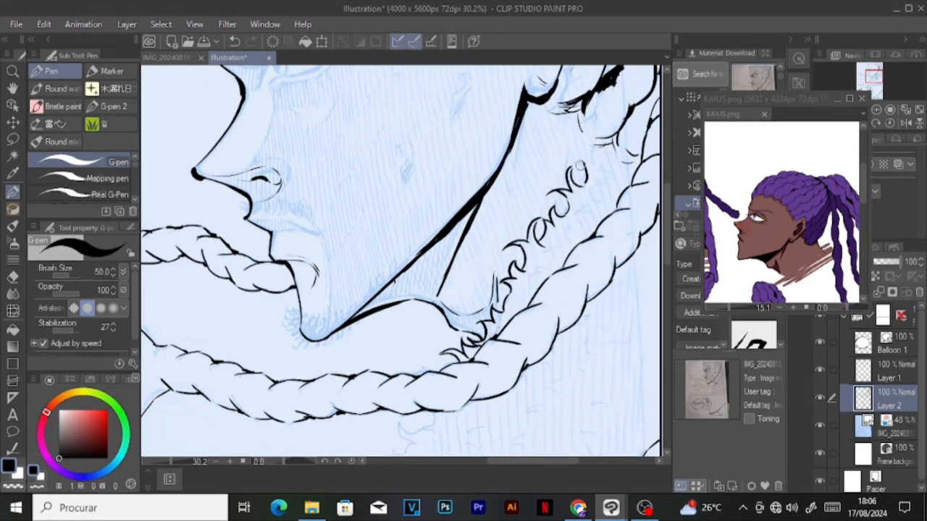
Step: Extend the curly fur trim up beneath the hair to the panel's right border, cleaning up overlapping strokes
{"action": "key", "text": "ctrl+minus"}
{"action": "left_click_drag", "start_coordinate": [640, 119], "coordinate": [590, 211]}
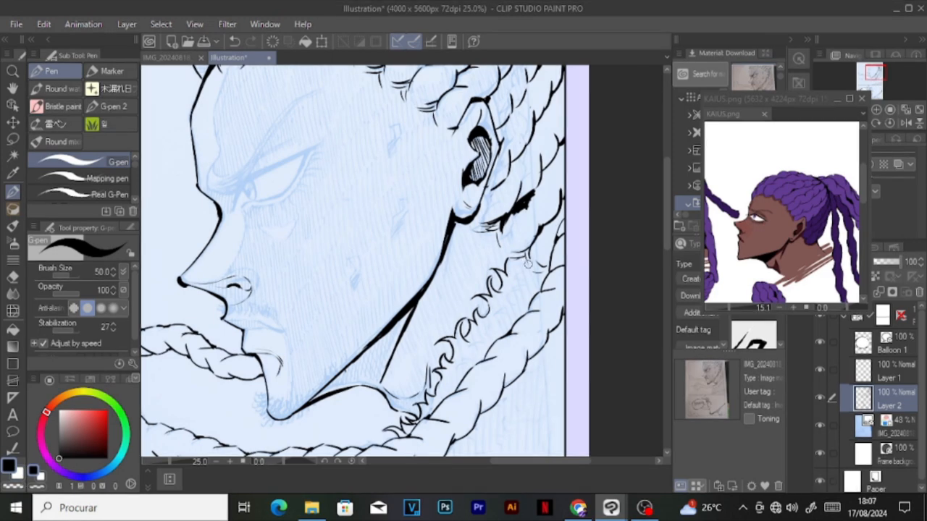
{"action": "key", "text": "c"}
{"action": "mouse_move", "coordinate": [517, 256]}
{"action": "left_mouse_down"}
{"action": "mouse_move", "coordinate": [538, 243]}
{"action": "mouse_move", "coordinate": [559, 194]}
{"action": "left_mouse_up"}
{"action": "left_click_drag", "start_coordinate": [533, 207], "coordinate": [517, 215]}
{"action": "key", "text": "c"}
{"action": "mouse_move", "coordinate": [507, 268]}
{"action": "left_mouse_down"}
{"action": "mouse_move", "coordinate": [531, 248]}
{"action": "mouse_move", "coordinate": [537, 218]}
{"action": "mouse_move", "coordinate": [564, 184]}
{"action": "left_mouse_up"}
{"action": "left_click_drag", "start_coordinate": [539, 208], "coordinate": [520, 182]}
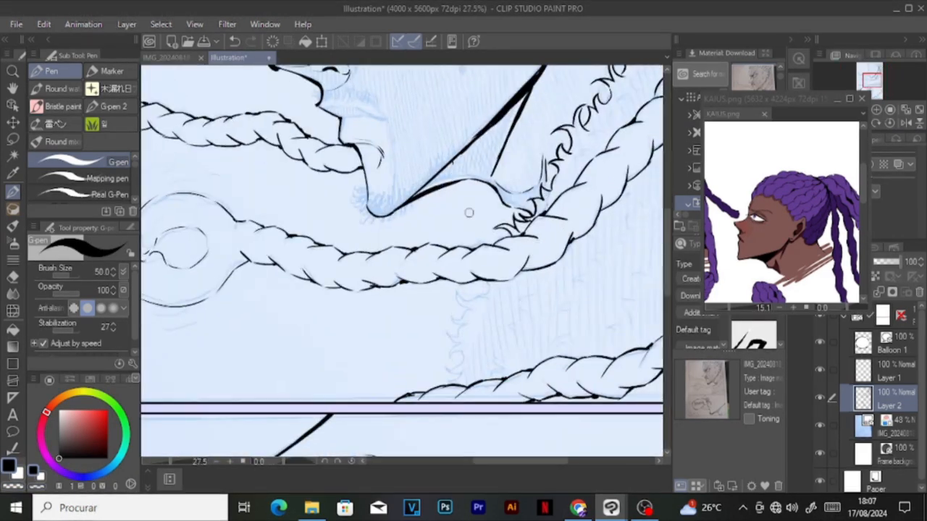
Step: Ink the collar's fur edge below the lower braid, running down to the corner braid
{"action": "mouse_move", "coordinate": [456, 297]}
{"action": "left_mouse_down"}
{"action": "mouse_move", "coordinate": [482, 244]}
{"action": "mouse_move", "coordinate": [461, 318]}
{"action": "mouse_move", "coordinate": [452, 313]}
{"action": "mouse_move", "coordinate": [463, 358]}
{"action": "left_mouse_up"}
{"action": "key", "text": "ctrl+z"}
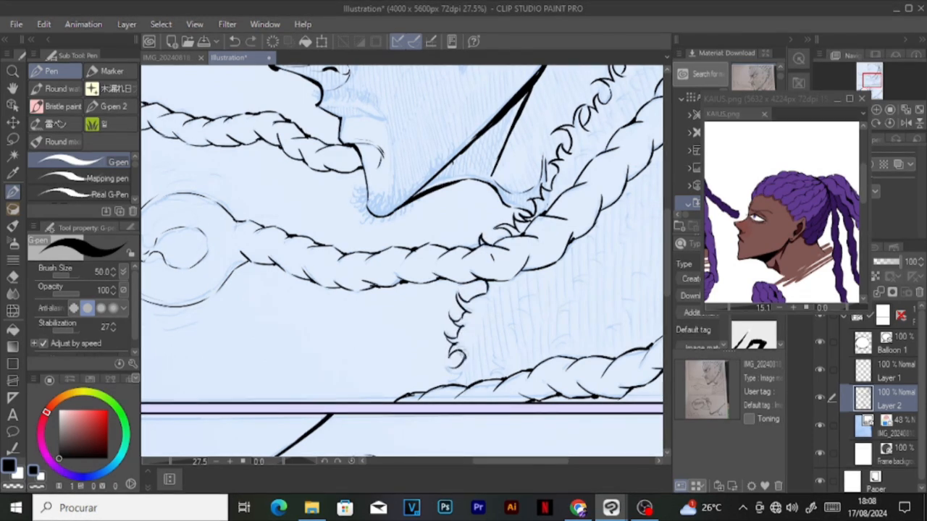
{"action": "scroll", "coordinate": [472, 237], "scroll_direction": "up", "scroll_amount": 2}
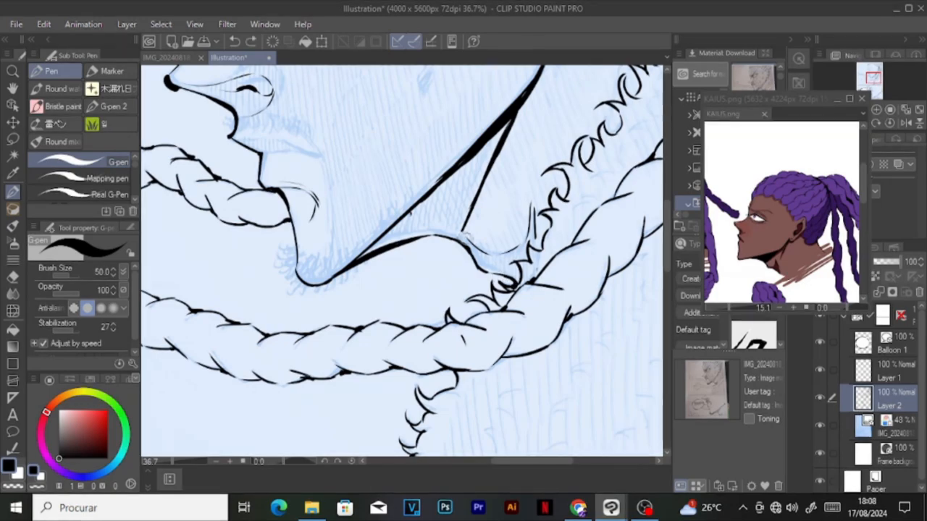
Step: Hide the sketch, close the neck outline under the jaw and fill that shadow area with black
{"action": "scroll", "coordinate": [471, 235], "scroll_direction": "down", "scroll_amount": 4}
{"action": "left_click", "coordinate": [820, 426]}
{"action": "scroll", "coordinate": [503, 315], "scroll_direction": "up", "scroll_amount": 4}
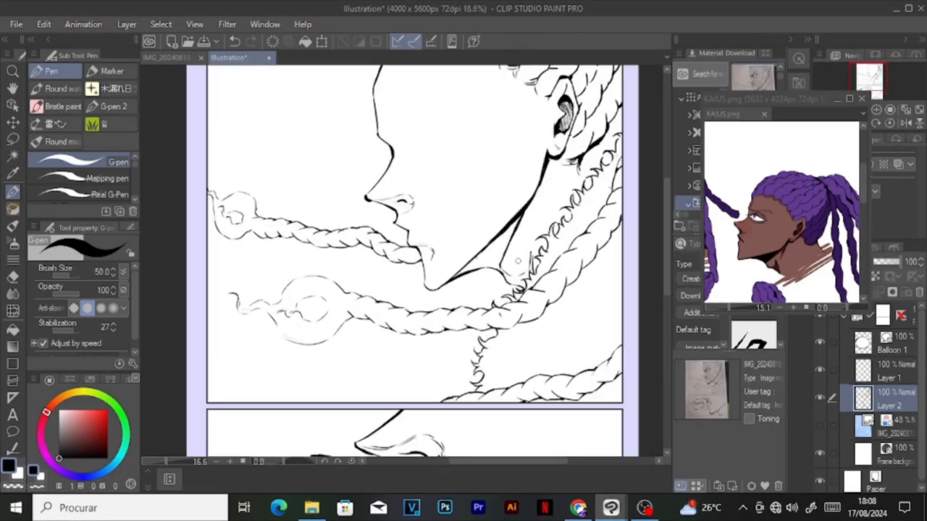
{"action": "mouse_move", "coordinate": [486, 289]}
{"action": "left_mouse_down"}
{"action": "mouse_move", "coordinate": [531, 287]}
{"action": "mouse_move", "coordinate": [536, 271]}
{"action": "mouse_move", "coordinate": [460, 314]}
{"action": "left_mouse_up"}
{"action": "key", "text": "w"}
{"action": "left_click", "coordinate": [474, 254]}
{"action": "key", "text": "alt+Delete"}
{"action": "key", "text": "ctrl+d"}
{"action": "key", "text": "p"}
Step: Touch up the edges of the black neck shadow and the fur collar beside it
{"action": "key", "text": "x"}
{"action": "left_click_drag", "start_coordinate": [434, 279], "coordinate": [487, 219]}
{"action": "scroll", "coordinate": [494, 211], "scroll_direction": "down", "scroll_amount": 1}
{"action": "left_click_drag", "start_coordinate": [462, 272], "coordinate": [549, 297]}
{"action": "left_click_drag", "start_coordinate": [465, 362], "coordinate": [568, 260]}
{"action": "key", "text": "c"}
{"action": "left_click_drag", "start_coordinate": [424, 394], "coordinate": [477, 361]}
Step: Show the sketch again and ink small fur tufts inside the collar on both sides of the lower braid
{"action": "scroll", "coordinate": [501, 336], "scroll_direction": "down", "scroll_amount": 2}
{"action": "left_click", "coordinate": [819, 426]}
{"action": "scroll", "coordinate": [615, 271], "scroll_direction": "down", "scroll_amount": 1}
{"action": "scroll", "coordinate": [587, 359], "scroll_direction": "up", "scroll_amount": 3}
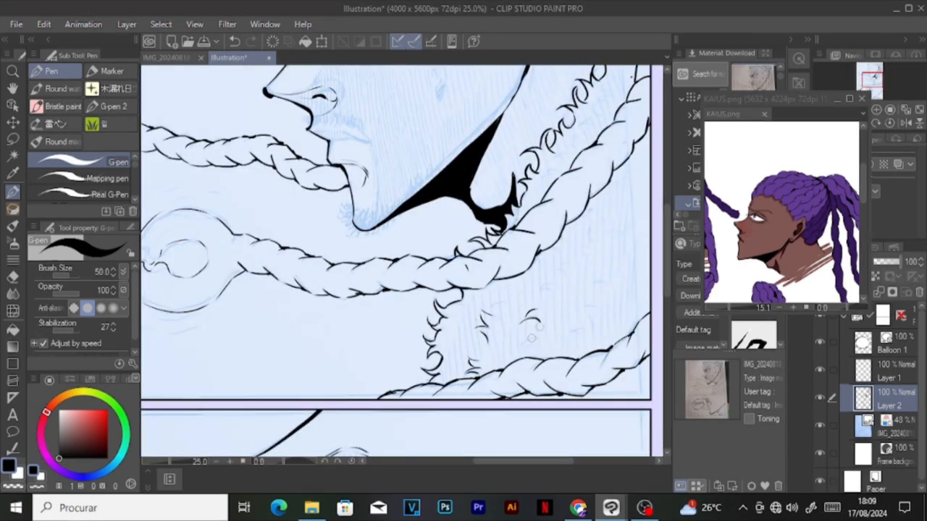
{"action": "left_click_drag", "start_coordinate": [547, 270], "coordinate": [563, 272]}
{"action": "mouse_move", "coordinate": [542, 173]}
{"action": "left_mouse_down"}
{"action": "mouse_move", "coordinate": [558, 174]}
{"action": "mouse_move", "coordinate": [575, 147]}
{"action": "mouse_move", "coordinate": [484, 360]}
{"action": "left_mouse_up"}
{"action": "scroll", "coordinate": [584, 152], "scroll_direction": "down", "scroll_amount": 1}
{"action": "left_click_drag", "start_coordinate": [471, 252], "coordinate": [481, 271]}
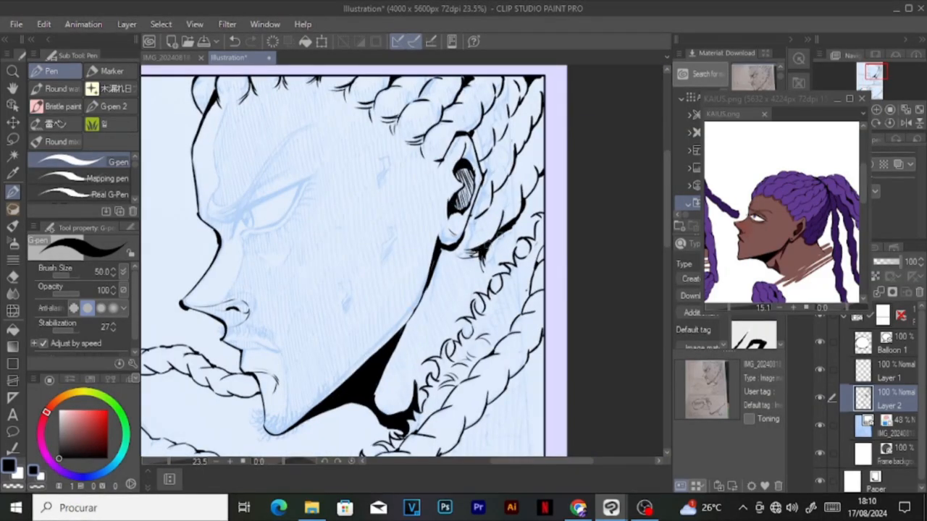
Step: Scatter more short fur tufts over the collar between the braid and the panel's right border
{"action": "left_click_drag", "start_coordinate": [488, 318], "coordinate": [505, 313]}
{"action": "left_click_drag", "start_coordinate": [502, 299], "coordinate": [517, 312]}
{"action": "scroll", "coordinate": [506, 56], "scroll_direction": "down", "scroll_amount": 1}
{"action": "left_click_drag", "start_coordinate": [497, 335], "coordinate": [509, 326]}
{"action": "left_click_drag", "start_coordinate": [487, 376], "coordinate": [501, 374]}
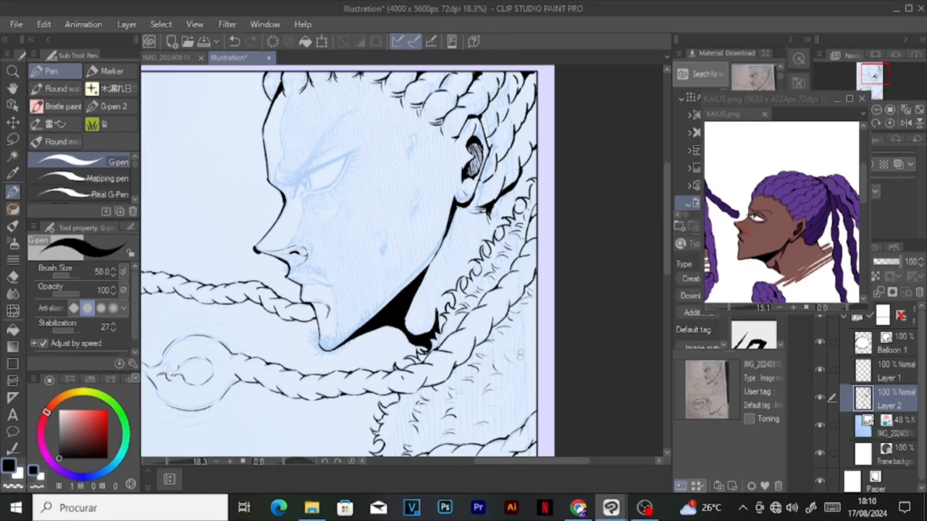
{"action": "scroll", "coordinate": [507, 391], "scroll_direction": "down", "scroll_amount": 2}
{"action": "scroll", "coordinate": [492, 326], "scroll_direction": "up", "scroll_amount": 7}
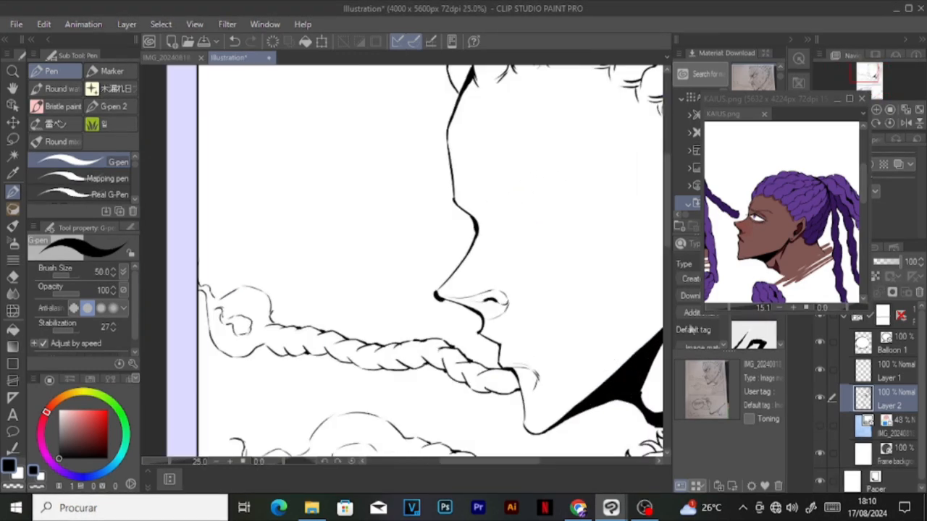
Step: Ink the mouth line and upper lip of the upper panel's face, undoing the stray last stroke
{"action": "left_click_drag", "start_coordinate": [451, 310], "coordinate": [449, 316]}
{"action": "left_click_drag", "start_coordinate": [497, 339], "coordinate": [600, 349]}
{"action": "left_click_drag", "start_coordinate": [461, 316], "coordinate": [528, 315]}
{"action": "left_click_drag", "start_coordinate": [529, 314], "coordinate": [598, 348]}
{"action": "scroll", "coordinate": [555, 344], "scroll_direction": "down", "scroll_amount": 4}
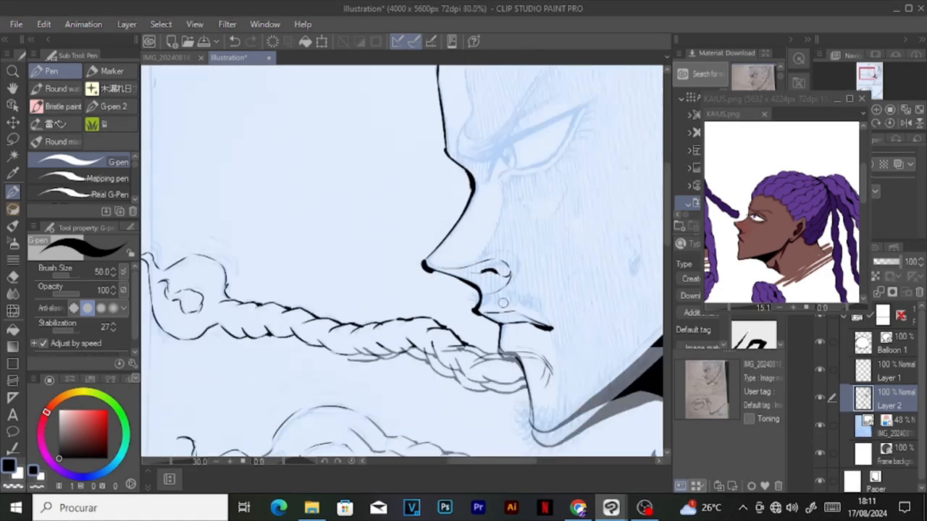
{"action": "scroll", "coordinate": [577, 293], "scroll_direction": "up", "scroll_amount": 3}
{"action": "left_click_drag", "start_coordinate": [547, 309], "coordinate": [558, 265]}
{"action": "key", "text": "ctrl+z"}
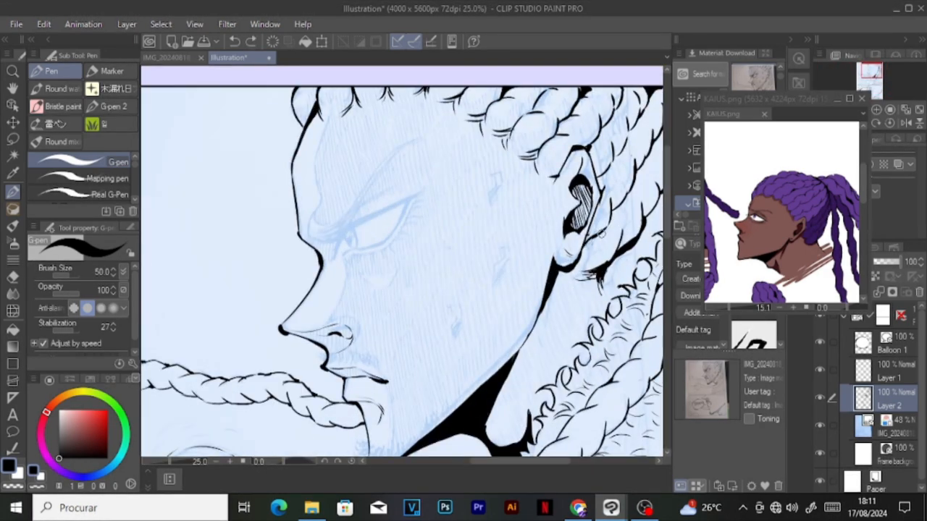
Step: Ink the curved mark on the cheek under the eye and the inner contour line down the forehead
{"action": "scroll", "coordinate": [509, 217], "scroll_direction": "down", "scroll_amount": 3}
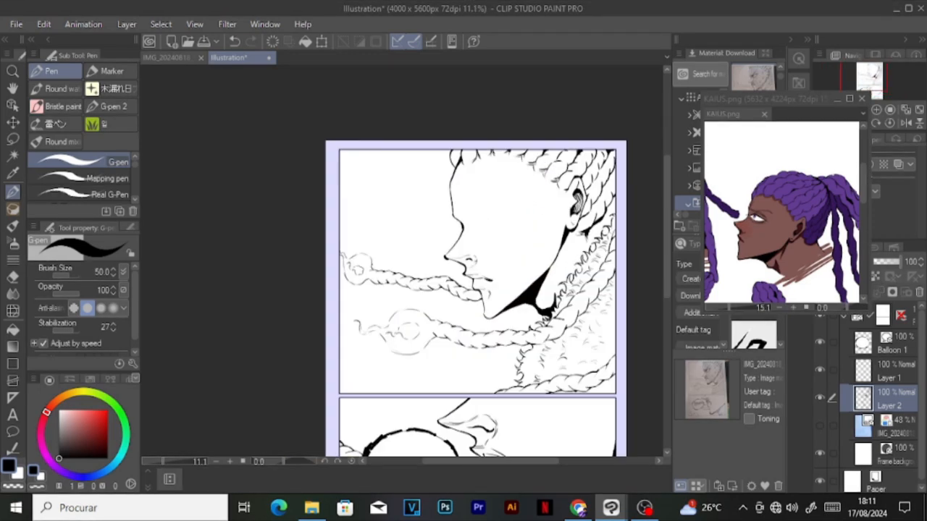
{"action": "scroll", "coordinate": [510, 217], "scroll_direction": "up", "scroll_amount": 3}
{"action": "scroll", "coordinate": [487, 271], "scroll_direction": "up", "scroll_amount": 1}
{"action": "left_click_drag", "start_coordinate": [472, 268], "coordinate": [516, 260]}
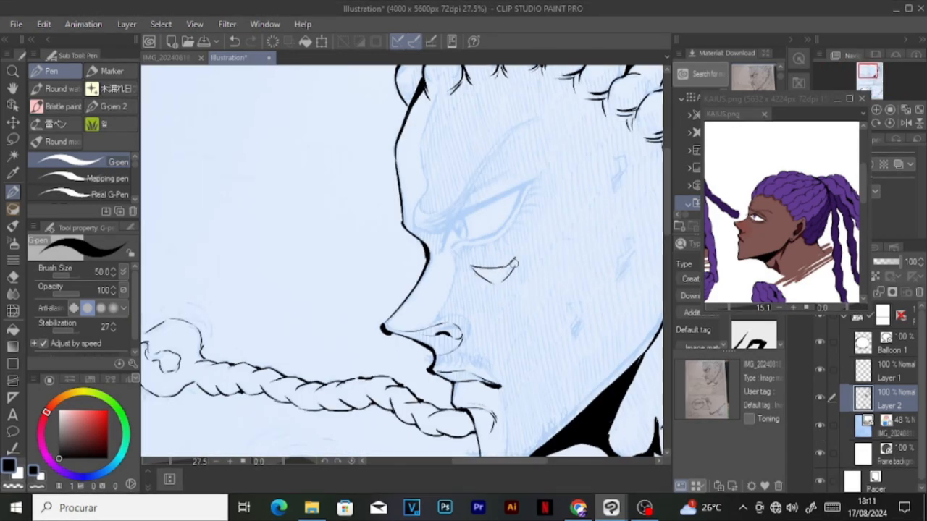
{"action": "left_click_drag", "start_coordinate": [416, 218], "coordinate": [422, 145]}
{"action": "left_click_drag", "start_coordinate": [413, 217], "coordinate": [420, 150]}
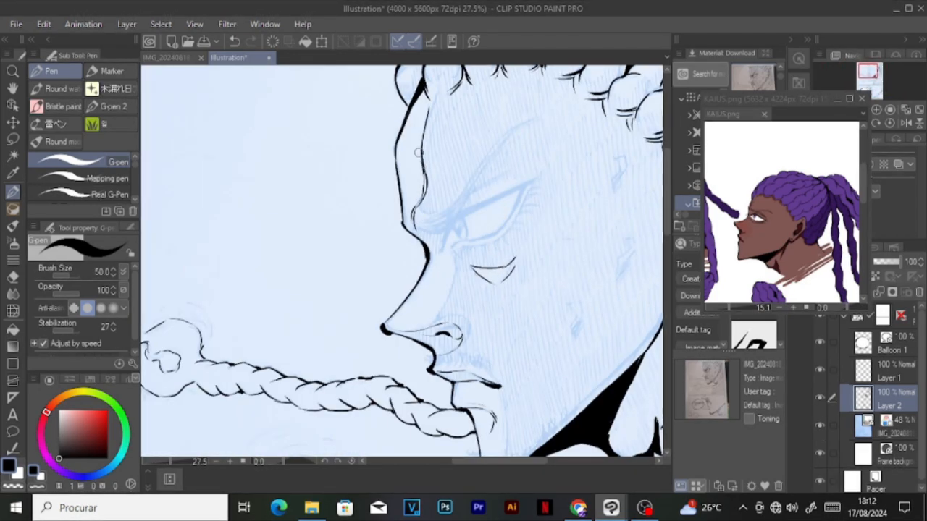
Step: Ink the small curved spike protruding from the forehead profile and clean up the outline there
{"action": "scroll", "coordinate": [467, 87], "scroll_direction": "up", "scroll_amount": 5}
{"action": "key", "text": "c"}
{"action": "key", "text": "c"}
{"action": "mouse_move", "coordinate": [447, 237]}
{"action": "left_mouse_down"}
{"action": "mouse_move", "coordinate": [451, 267]}
{"action": "mouse_move", "coordinate": [420, 211]}
{"action": "left_mouse_up"}
{"action": "mouse_move", "coordinate": [420, 211]}
{"action": "left_mouse_down"}
{"action": "mouse_move", "coordinate": [422, 230]}
{"action": "mouse_move", "coordinate": [448, 252]}
{"action": "mouse_move", "coordinate": [449, 243]}
{"action": "left_mouse_up"}
{"action": "scroll", "coordinate": [458, 149], "scroll_direction": "down", "scroll_amount": 12}
{"action": "scroll", "coordinate": [489, 163], "scroll_direction": "up", "scroll_amount": 14}
Step: Widen the KAIUS.png reference window, rotate its view to 60° and zoom to 50% on the character's eye
{"action": "left_click", "coordinate": [746, 232]}
{"action": "scroll", "coordinate": [746, 232], "scroll_direction": "up", "scroll_amount": 5}
{"action": "scroll", "coordinate": [784, 293], "scroll_direction": "down", "scroll_amount": 2}
{"action": "left_click_drag", "start_coordinate": [871, 313], "coordinate": [909, 311]}
{"action": "left_click", "coordinate": [889, 305]}
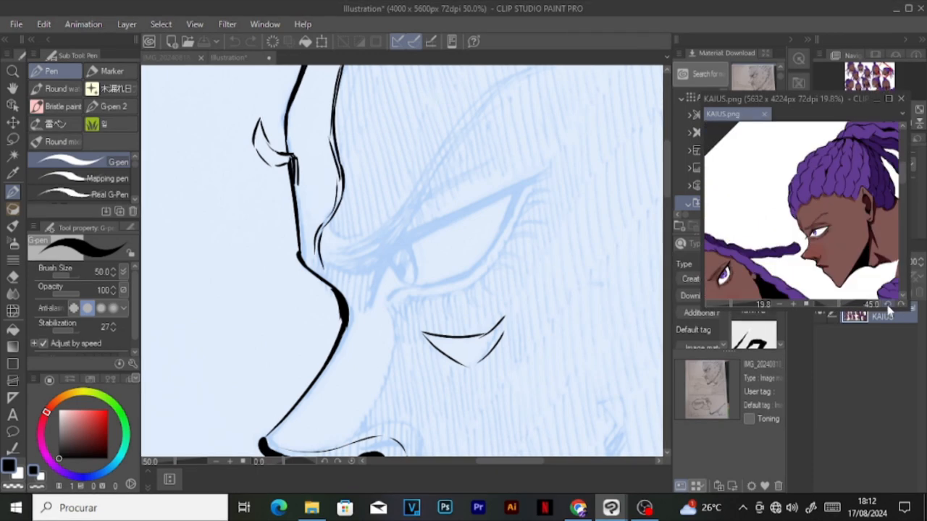
{"action": "scroll", "coordinate": [826, 232], "scroll_direction": "up", "scroll_amount": 5}
Step: Ink the contour line beside the nose bridge and the thick upper eyelid of the upper panel's face
{"action": "left_click", "coordinate": [478, 229]}
{"action": "scroll", "coordinate": [478, 230], "scroll_direction": "down", "scroll_amount": 5}
{"action": "scroll", "coordinate": [466, 308], "scroll_direction": "up", "scroll_amount": 2}
{"action": "mouse_move", "coordinate": [407, 345]}
{"action": "left_mouse_down"}
{"action": "mouse_move", "coordinate": [426, 323]}
{"action": "mouse_move", "coordinate": [437, 269]}
{"action": "left_mouse_up"}
{"action": "left_click_drag", "start_coordinate": [438, 234], "coordinate": [512, 196]}
Step: Ink the slanted eyebrow with several overlapping strokes and retouch the upper eyelid line
{"action": "mouse_move", "coordinate": [436, 244]}
{"action": "left_mouse_down"}
{"action": "mouse_move", "coordinate": [475, 228]}
{"action": "mouse_move", "coordinate": [477, 216]}
{"action": "mouse_move", "coordinate": [415, 243]}
{"action": "mouse_move", "coordinate": [478, 168]}
{"action": "left_mouse_up"}
{"action": "left_click_drag", "start_coordinate": [425, 238], "coordinate": [510, 139]}
{"action": "mouse_move", "coordinate": [423, 241]}
{"action": "left_mouse_down"}
{"action": "mouse_move", "coordinate": [402, 219]}
{"action": "mouse_move", "coordinate": [489, 157]}
{"action": "left_mouse_up"}
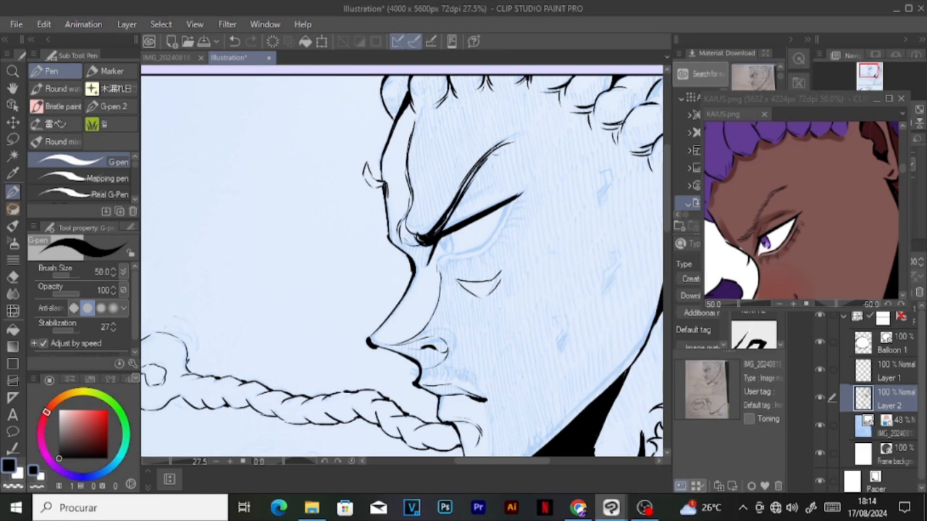
{"action": "left_click_drag", "start_coordinate": [443, 230], "coordinate": [526, 192]}
{"action": "key", "text": "ctrl+z"}
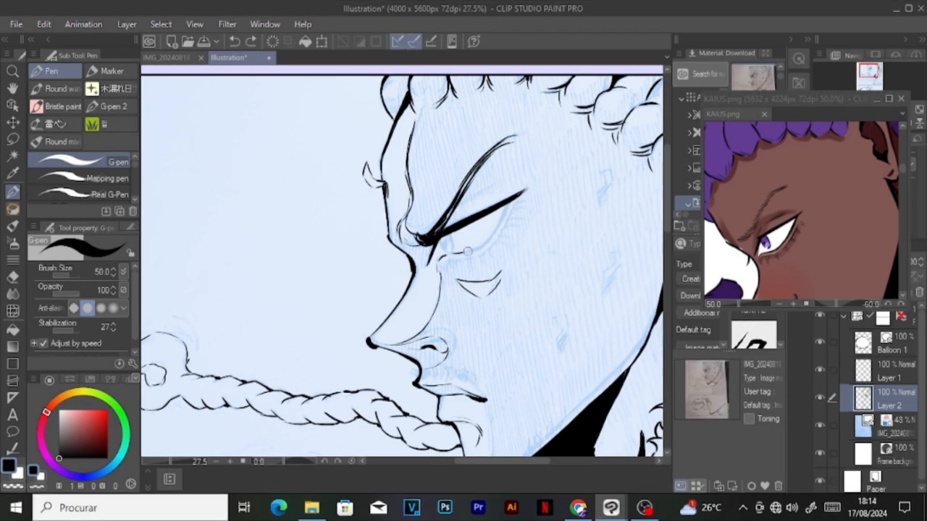
Step: Ink the lower eyelid, the iris and the lower lashes of the upper panel's eye
{"action": "key", "text": "ctrl+z"}
{"action": "scroll", "coordinate": [503, 210], "scroll_direction": "up", "scroll_amount": 6}
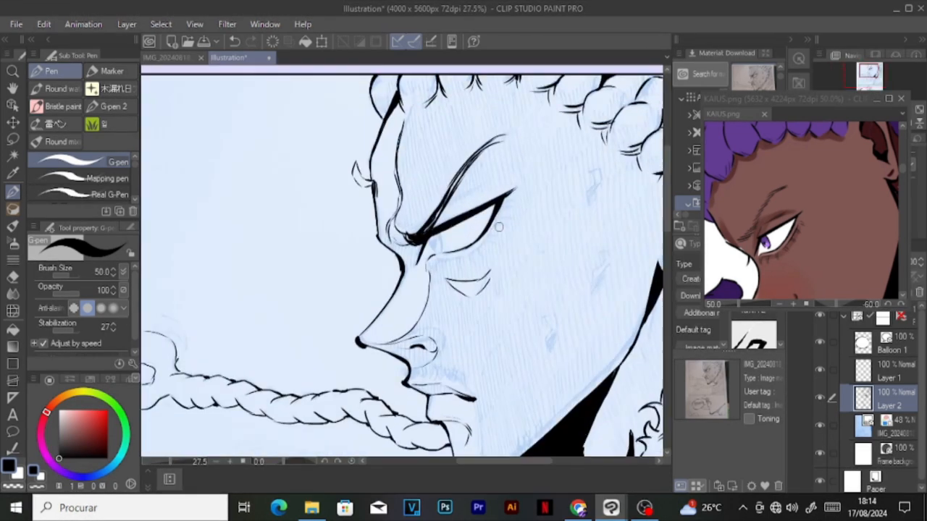
{"action": "mouse_move", "coordinate": [407, 305]}
{"action": "left_mouse_down"}
{"action": "mouse_move", "coordinate": [514, 240]}
{"action": "mouse_move", "coordinate": [548, 194]}
{"action": "mouse_move", "coordinate": [544, 205]}
{"action": "left_mouse_up"}
{"action": "mouse_move", "coordinate": [523, 215]}
{"action": "left_mouse_down"}
{"action": "mouse_move", "coordinate": [550, 210]}
{"action": "mouse_move", "coordinate": [532, 244]}
{"action": "left_mouse_up"}
{"action": "left_click_drag", "start_coordinate": [500, 265], "coordinate": [519, 265]}
{"action": "mouse_move", "coordinate": [482, 281]}
{"action": "left_mouse_down"}
{"action": "mouse_move", "coordinate": [500, 291]}
{"action": "mouse_move", "coordinate": [473, 312]}
{"action": "left_mouse_up"}
{"action": "mouse_move", "coordinate": [453, 299]}
{"action": "left_mouse_down"}
{"action": "mouse_move", "coordinate": [451, 314]}
{"action": "mouse_move", "coordinate": [430, 320]}
{"action": "left_mouse_up"}
{"action": "mouse_move", "coordinate": [389, 266]}
{"action": "left_mouse_down"}
{"action": "mouse_move", "coordinate": [417, 283]}
{"action": "mouse_move", "coordinate": [400, 276]}
{"action": "left_mouse_up"}
Step: Hide the photographed sketch layer and retouch the line art with short pen strokes
{"action": "scroll", "coordinate": [490, 261], "scroll_direction": "down", "scroll_amount": 5}
{"action": "left_click", "coordinate": [819, 425]}
{"action": "scroll", "coordinate": [459, 225], "scroll_direction": "up", "scroll_amount": 1}
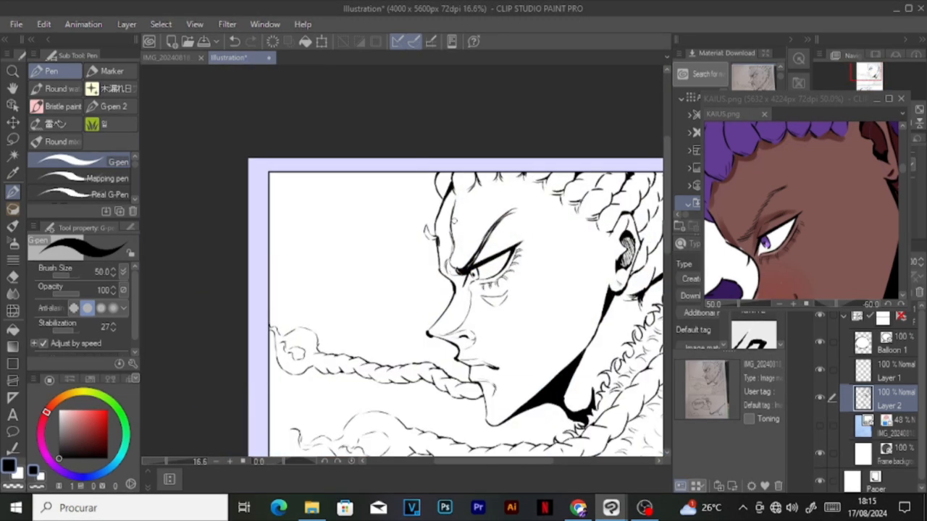
{"action": "left_click_drag", "start_coordinate": [433, 173], "coordinate": [434, 189]}
{"action": "left_click_drag", "start_coordinate": [440, 315], "coordinate": [454, 288]}
{"action": "left_click_drag", "start_coordinate": [477, 384], "coordinate": [483, 402]}
{"action": "scroll", "coordinate": [498, 193], "scroll_direction": "down", "scroll_amount": 3}
{"action": "scroll", "coordinate": [513, 391], "scroll_direction": "up", "scroll_amount": 3}
{"action": "key", "text": "ctrl+z"}
{"action": "left_click_drag", "start_coordinate": [428, 255], "coordinate": [458, 236]}
{"action": "left_click_drag", "start_coordinate": [486, 361], "coordinate": [490, 379]}
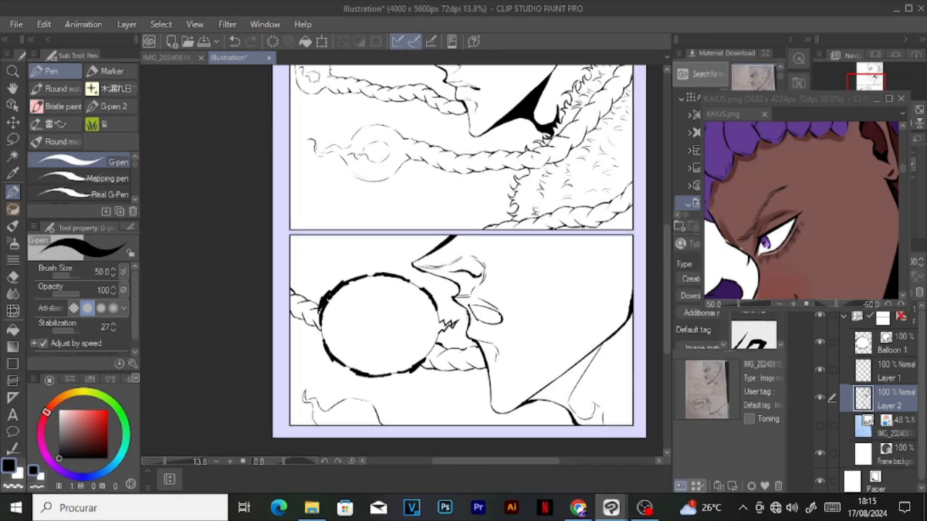
{"action": "left_click_drag", "start_coordinate": [466, 307], "coordinate": [470, 316]}
{"action": "scroll", "coordinate": [529, 383], "scroll_direction": "down", "scroll_amount": 3}
{"action": "scroll", "coordinate": [507, 247], "scroll_direction": "up", "scroll_amount": 6}
Step: Show the sketch layer again and ink the crease below the eye and a small sweat drop on the upper panel's cheek
{"action": "left_click", "coordinate": [820, 425]}
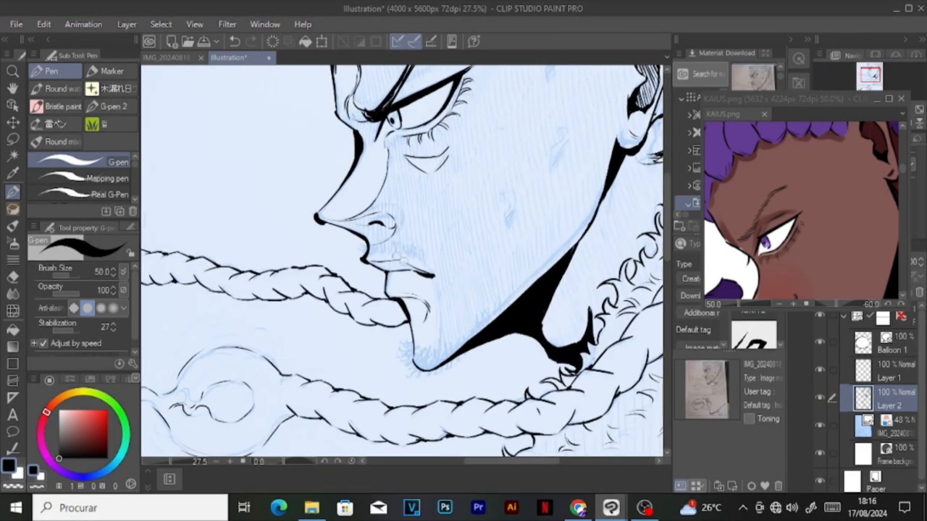
{"action": "left_click_drag", "start_coordinate": [412, 183], "coordinate": [437, 204]}
{"action": "mouse_move", "coordinate": [540, 164]}
{"action": "left_mouse_down"}
{"action": "mouse_move", "coordinate": [499, 264]}
{"action": "mouse_move", "coordinate": [465, 313]}
{"action": "left_mouse_up"}
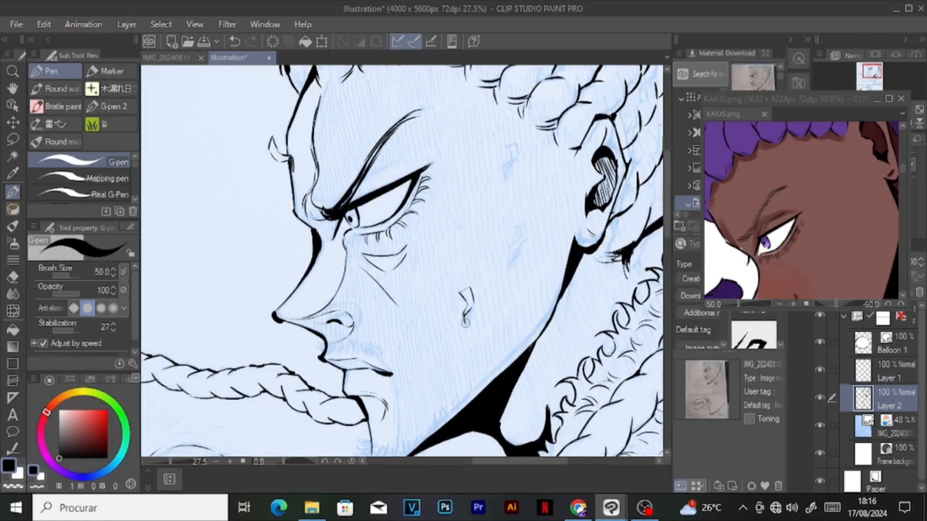
{"action": "mouse_move", "coordinate": [505, 267]}
{"action": "left_mouse_down"}
{"action": "mouse_move", "coordinate": [521, 227]}
{"action": "mouse_move", "coordinate": [507, 271]}
{"action": "left_mouse_up"}
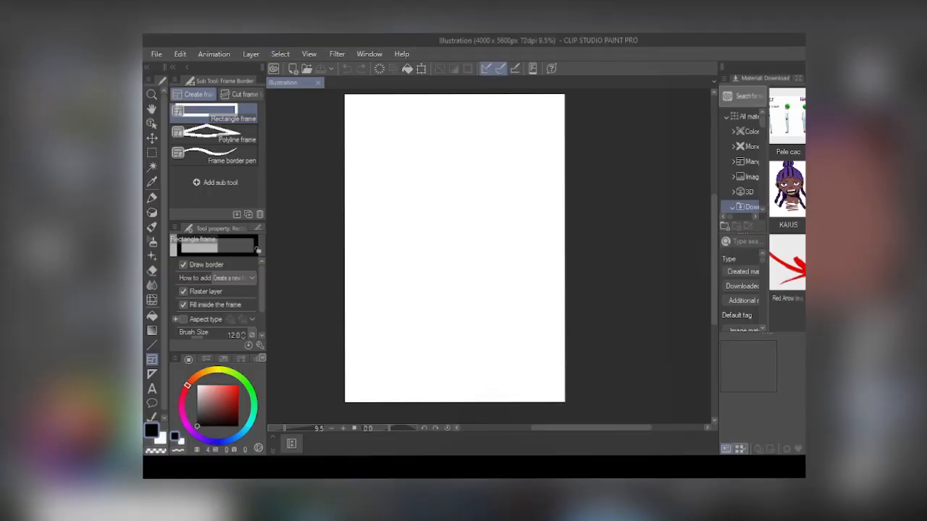
Step: Create a rectangle frame border covering the blank Illustration page
{"action": "left_click", "coordinate": [205, 61]}
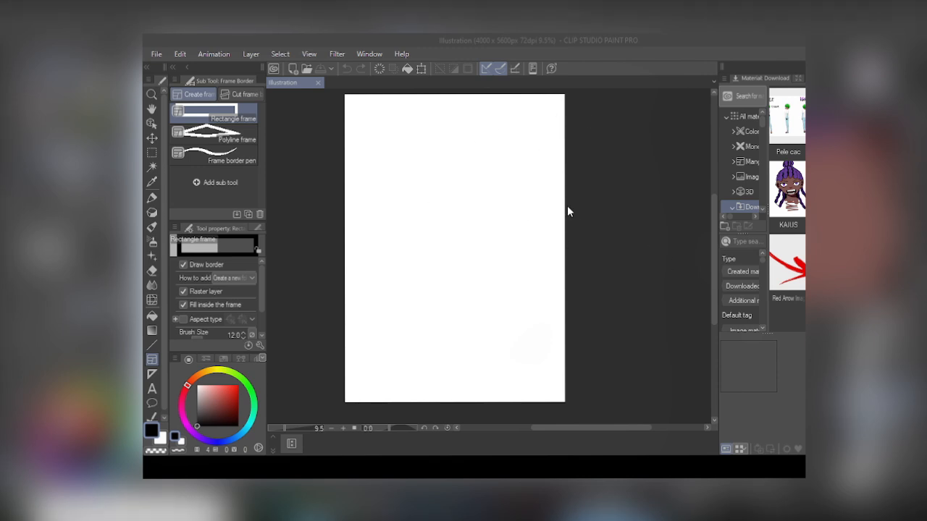
{"action": "scroll", "coordinate": [497, 137], "scroll_direction": "down", "scroll_amount": 1}
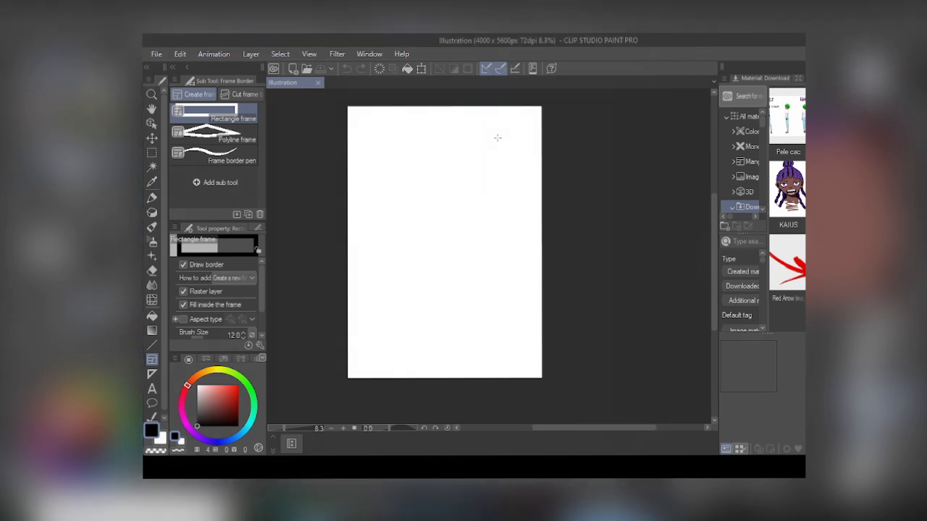
{"action": "scroll", "coordinate": [498, 137], "scroll_direction": "up", "scroll_amount": 1}
{"action": "left_click_drag", "start_coordinate": [323, 106], "coordinate": [521, 386]}
Step: Divide the frame border horizontally into two panels and split the upper one with a slanted cut
{"action": "left_click", "coordinate": [256, 96]}
{"action": "left_click_drag", "start_coordinate": [348, 219], "coordinate": [464, 220]}
{"action": "left_click_drag", "start_coordinate": [414, 212], "coordinate": [438, 123]}
{"action": "scroll", "coordinate": [455, 164], "scroll_direction": "up", "scroll_amount": 2}
{"action": "scroll", "coordinate": [455, 163], "scroll_direction": "down", "scroll_amount": 1}
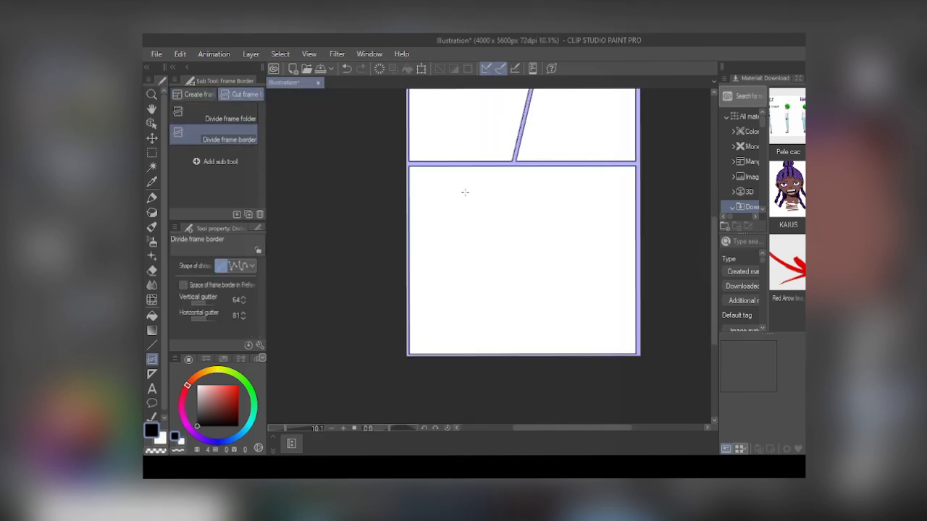
{"action": "scroll", "coordinate": [465, 192], "scroll_direction": "up", "scroll_amount": 1}
{"action": "left_click", "coordinate": [317, 84]}
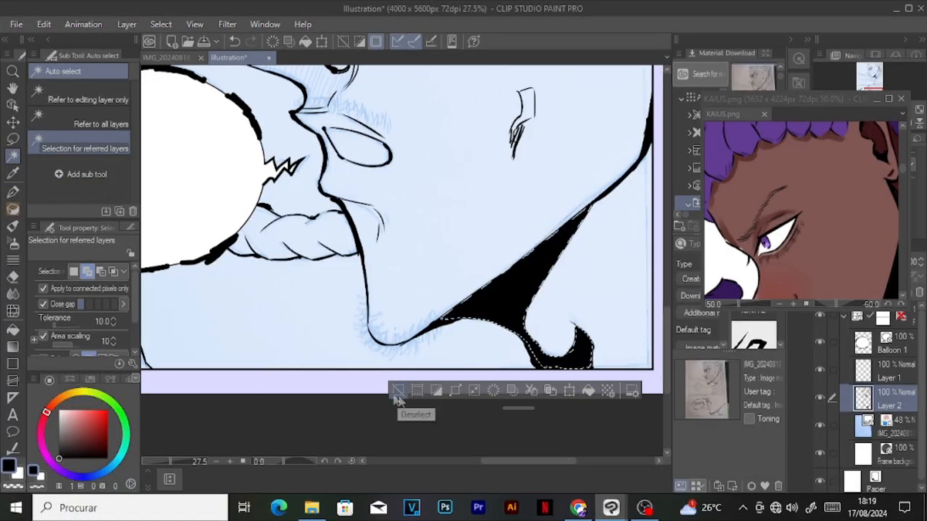
Step: Ink small G-pen sweat drops over the cheek in the lower panel of the sketched manga page
{"action": "left_click", "coordinate": [12, 191]}
{"action": "scroll", "coordinate": [350, 312], "scroll_direction": "up", "scroll_amount": 5}
{"action": "left_click_drag", "start_coordinate": [355, 327], "coordinate": [346, 345]}
{"action": "scroll", "coordinate": [557, 334], "scroll_direction": "down", "scroll_amount": 3}
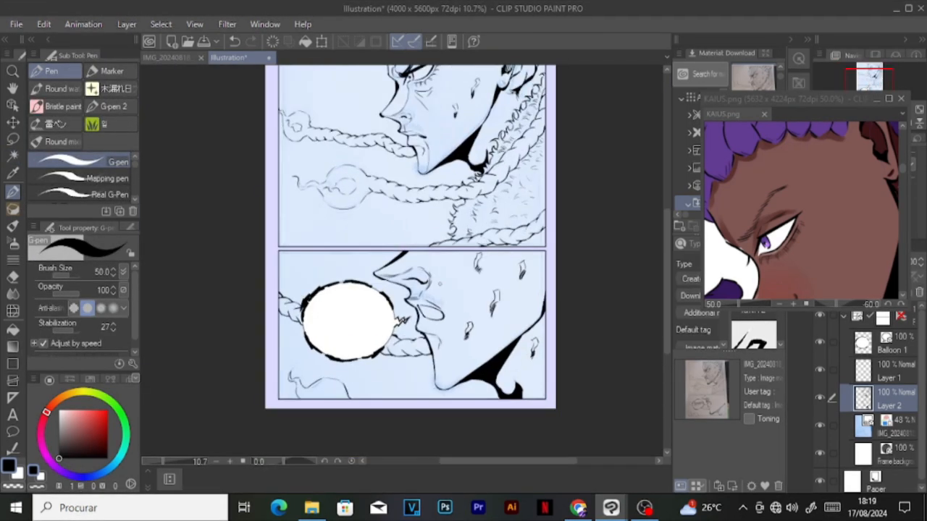
{"action": "left_click_drag", "start_coordinate": [459, 263], "coordinate": [448, 291]}
{"action": "scroll", "coordinate": [467, 353], "scroll_direction": "down", "scroll_amount": 2}
{"action": "scroll", "coordinate": [431, 119], "scroll_direction": "up", "scroll_amount": 4}
{"action": "scroll", "coordinate": [500, 340], "scroll_direction": "down", "scroll_amount": 1}
{"action": "scroll", "coordinate": [442, 304], "scroll_direction": "down", "scroll_amount": 2}
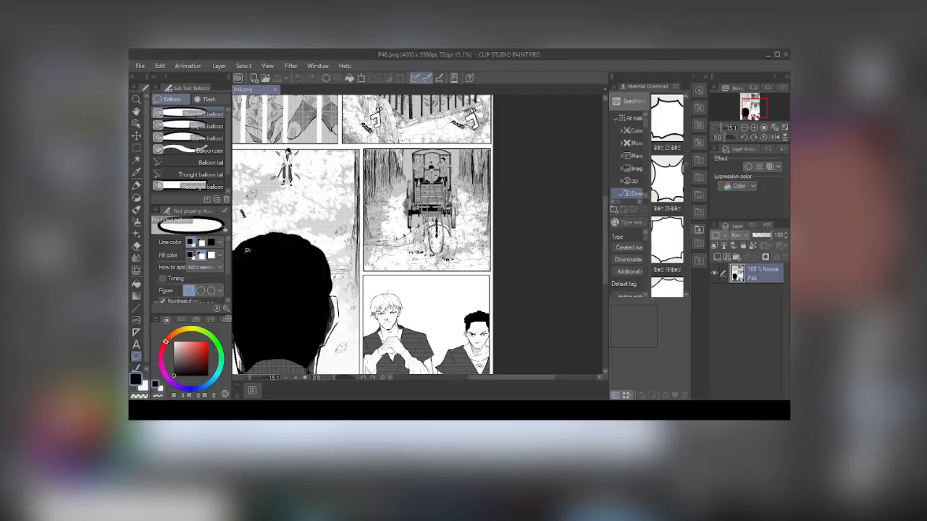
Step: Try a rounded balloon across the carriage panel of P46.png and undo it
{"action": "scroll", "coordinate": [413, 166], "scroll_direction": "down", "scroll_amount": 3}
{"action": "scroll", "coordinate": [384, 160], "scroll_direction": "up", "scroll_amount": 3}
{"action": "scroll", "coordinate": [391, 159], "scroll_direction": "down", "scroll_amount": 3}
{"action": "scroll", "coordinate": [391, 159], "scroll_direction": "up", "scroll_amount": 2}
{"action": "scroll", "coordinate": [391, 167], "scroll_direction": "up", "scroll_amount": 2}
{"action": "left_click_drag", "start_coordinate": [367, 201], "coordinate": [449, 280]}
{"action": "left_click", "coordinate": [300, 77]}
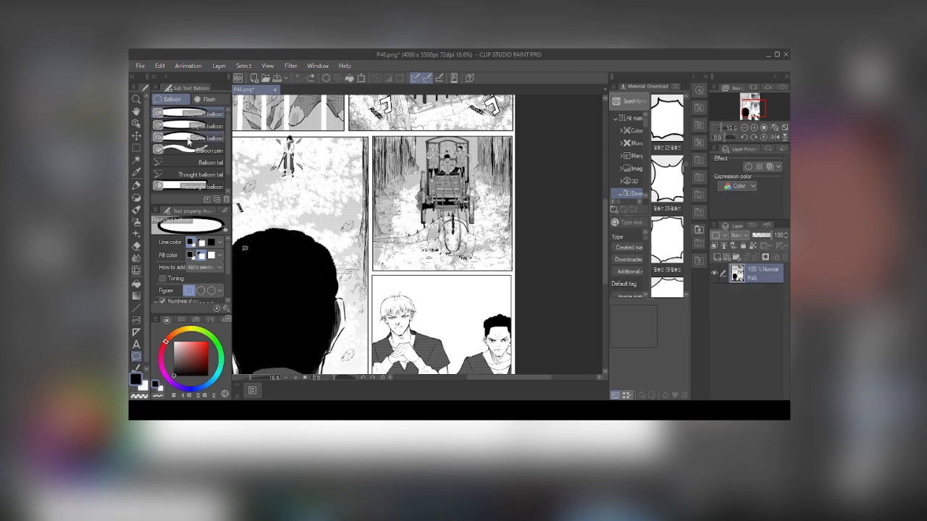
Step: Try an ellipse balloon over the gap between the carriage panel and the two-character panel, and undo it
{"action": "left_click", "coordinate": [190, 126]}
{"action": "left_click_drag", "start_coordinate": [435, 281], "coordinate": [452, 306]}
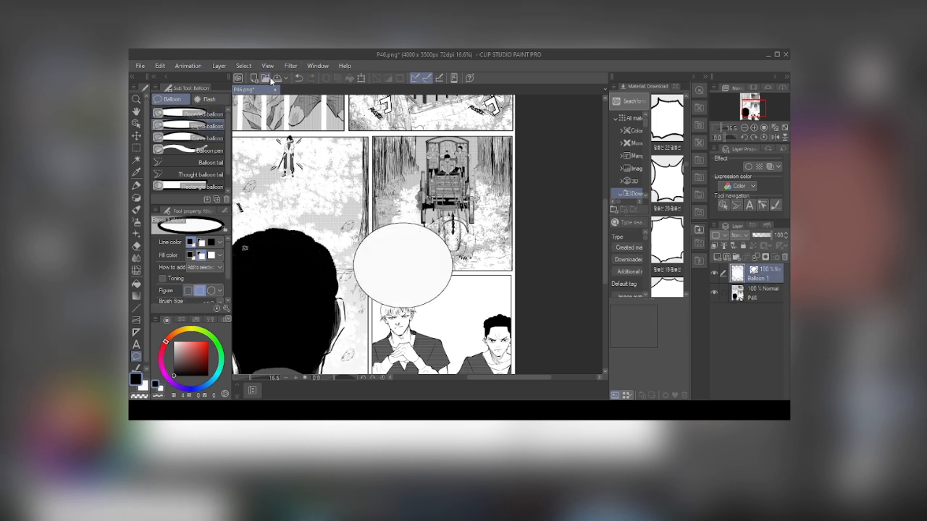
{"action": "left_click", "coordinate": [299, 78]}
Step: Try a four-point curve balloon above the blond character and undo it
{"action": "left_click", "coordinate": [189, 137]}
{"action": "left_click", "coordinate": [351, 248]}
{"action": "left_click", "coordinate": [435, 233]}
{"action": "left_click", "coordinate": [430, 291]}
{"action": "left_click", "coordinate": [354, 248]}
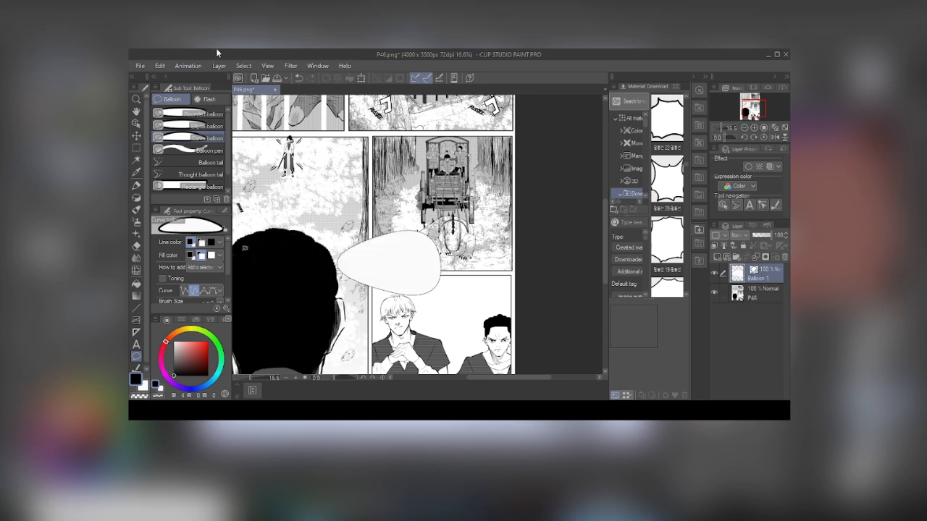
{"action": "left_click", "coordinate": [298, 78]}
Step: Try the spiky balloon material 20 on the page, reducing its width and height, and undo its placement
{"action": "scroll", "coordinate": [289, 130], "scroll_direction": "down", "scroll_amount": 1}
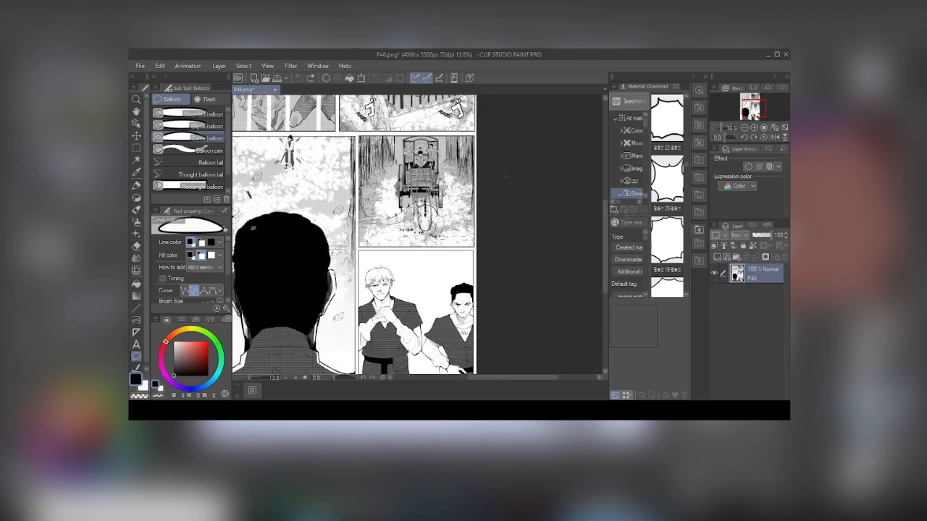
{"action": "left_click", "coordinate": [671, 181]}
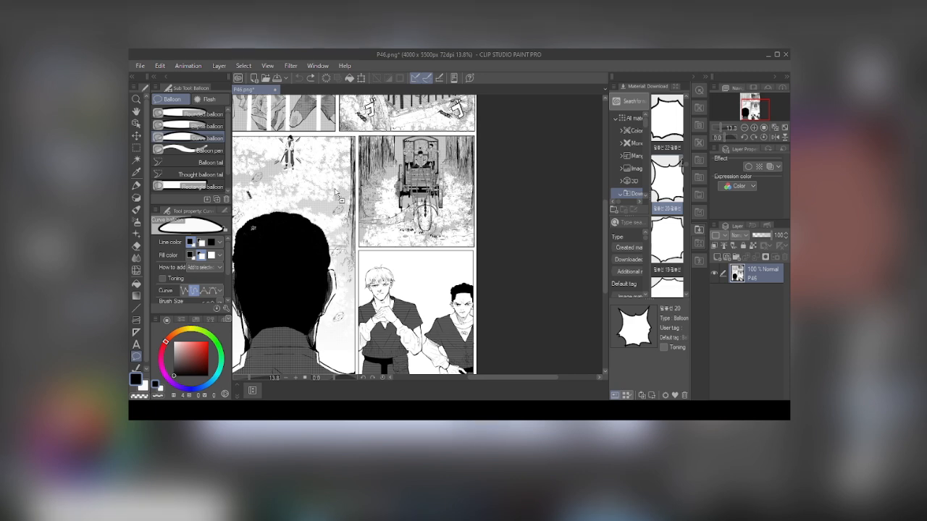
{"action": "left_click_drag", "start_coordinate": [478, 167], "coordinate": [469, 169]}
{"action": "scroll", "coordinate": [467, 169], "scroll_direction": "down", "scroll_amount": 4}
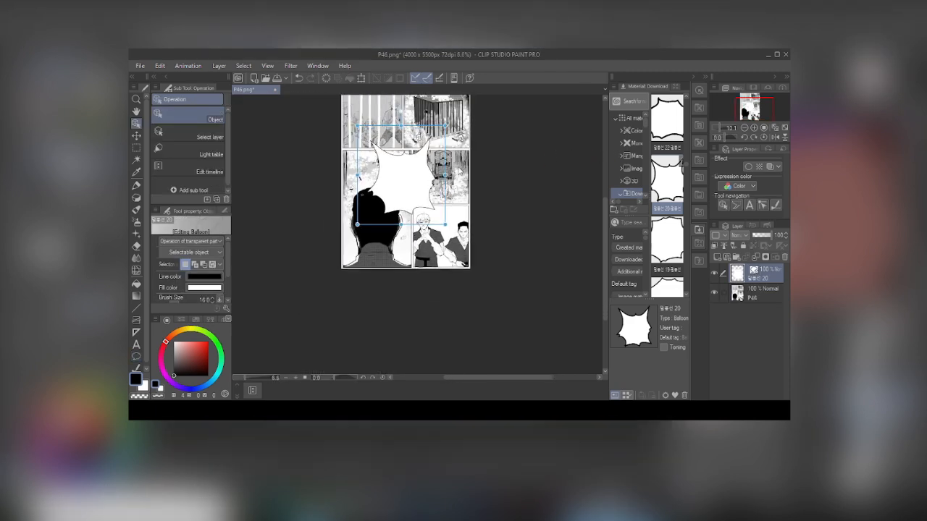
{"action": "scroll", "coordinate": [366, 173], "scroll_direction": "up", "scroll_amount": 3}
{"action": "left_click_drag", "start_coordinate": [368, 173], "coordinate": [431, 173]}
{"action": "left_click_drag", "start_coordinate": [474, 257], "coordinate": [474, 221]}
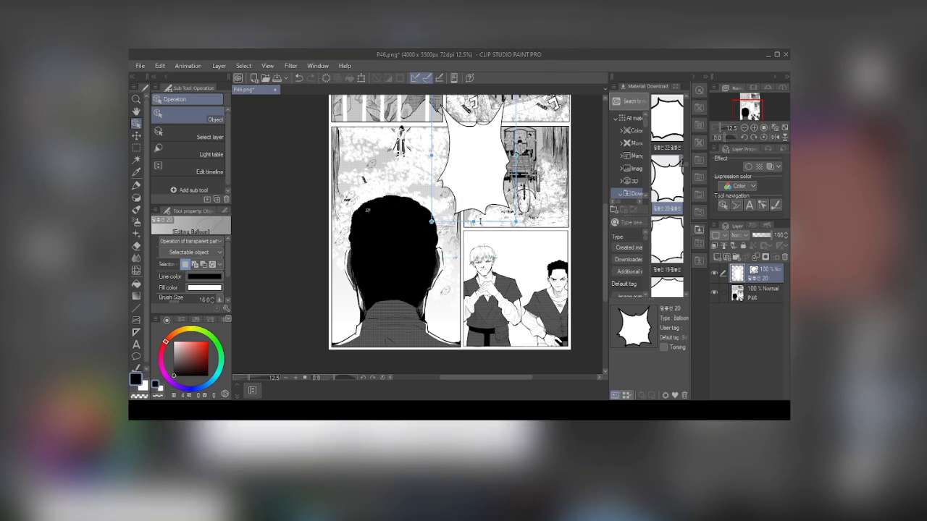
{"action": "left_click", "coordinate": [299, 77]}
{"action": "left_click", "coordinate": [299, 77]}
{"action": "scroll", "coordinate": [688, 187], "scroll_direction": "down", "scroll_amount": 2}
{"action": "scroll", "coordinate": [663, 166], "scroll_direction": "down", "scroll_amount": 2}
{"action": "key", "text": "ctrl+z"}
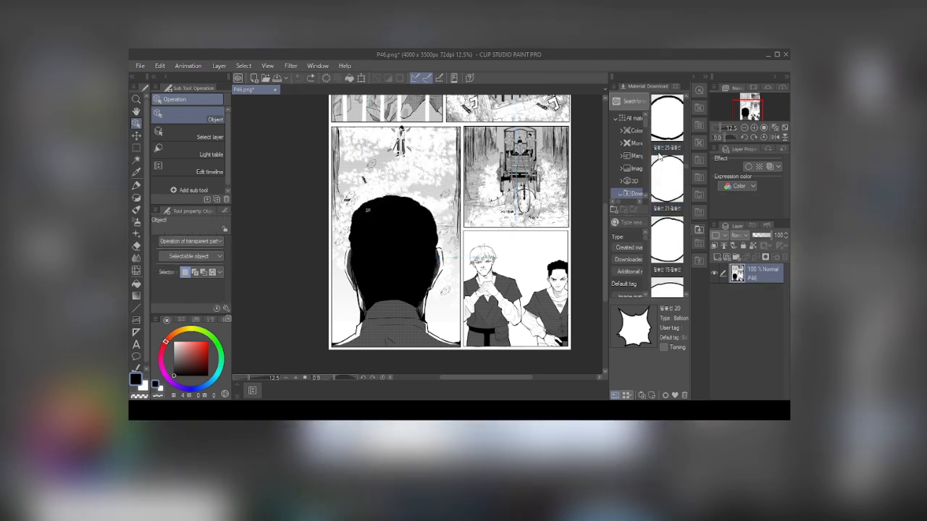
Step: Place the oval balloon material 13 over the lower panels and choose the Balloon pen
{"action": "scroll", "coordinate": [659, 155], "scroll_direction": "down", "scroll_amount": 1}
{"action": "left_click", "coordinate": [680, 221]}
{"action": "left_click_drag", "start_coordinate": [667, 239], "coordinate": [486, 200]}
{"action": "scroll", "coordinate": [480, 193], "scroll_direction": "up", "scroll_amount": 2}
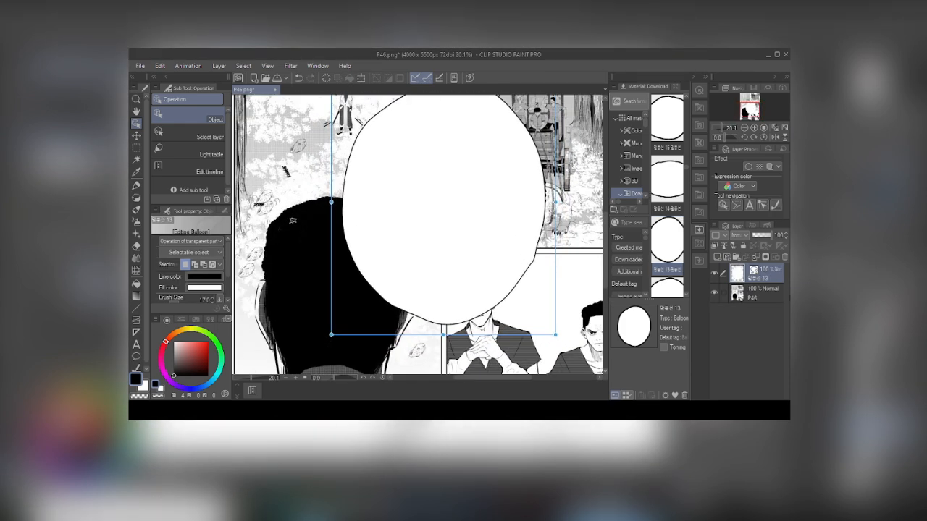
{"action": "left_click", "coordinate": [136, 356]}
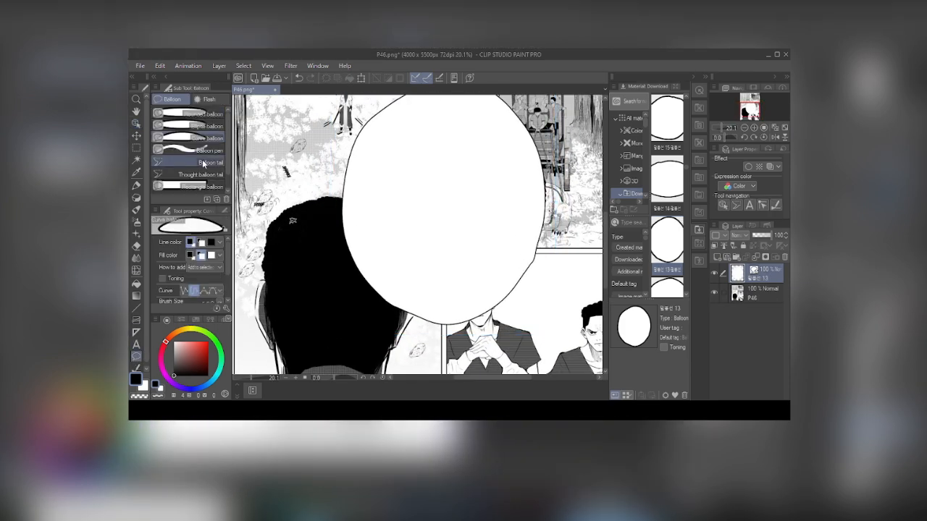
{"action": "left_click", "coordinate": [192, 150]}
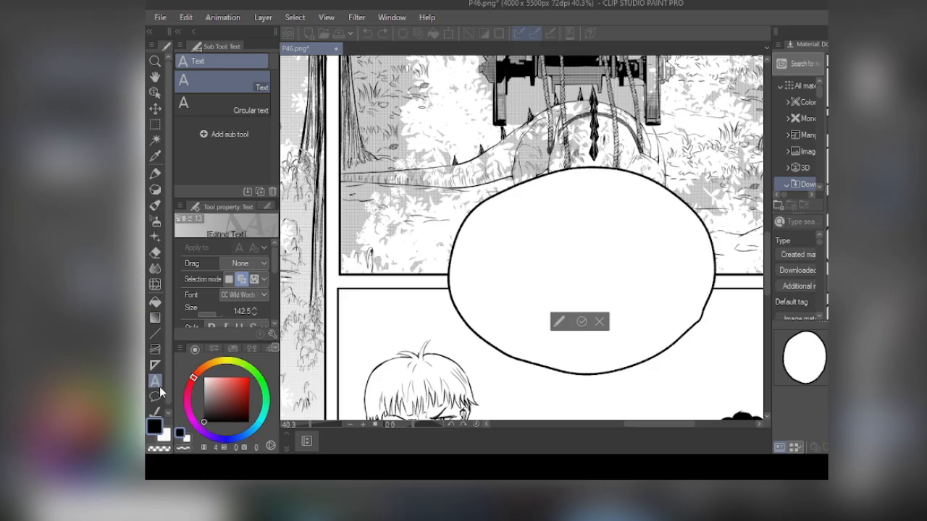
Step: Try the sample text GKJGHF inside the oval balloon and discard it
{"action": "left_click_drag", "start_coordinate": [658, 268], "coordinate": [644, 270]}
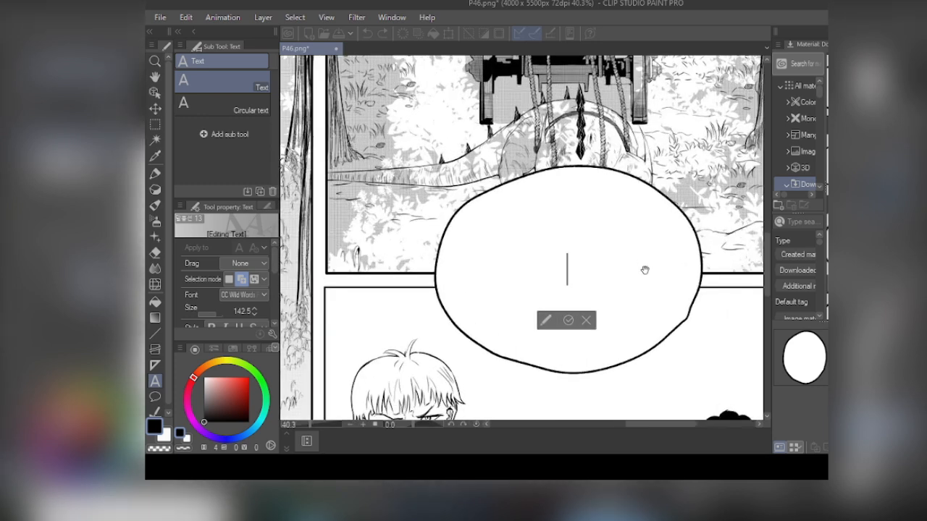
{"action": "type", "text": "GKJGHF"}
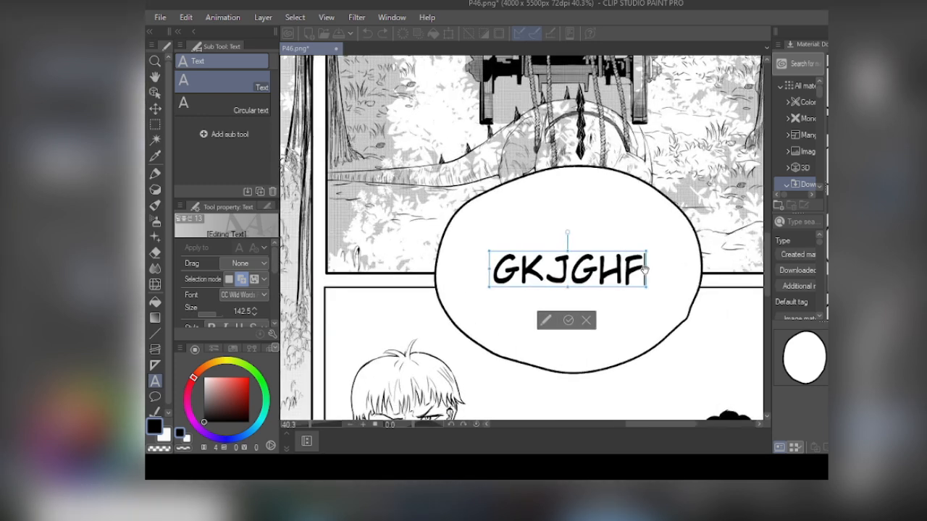
{"action": "left_click", "coordinate": [586, 321]}
{"action": "scroll", "coordinate": [579, 290], "scroll_direction": "down", "scroll_amount": 2}
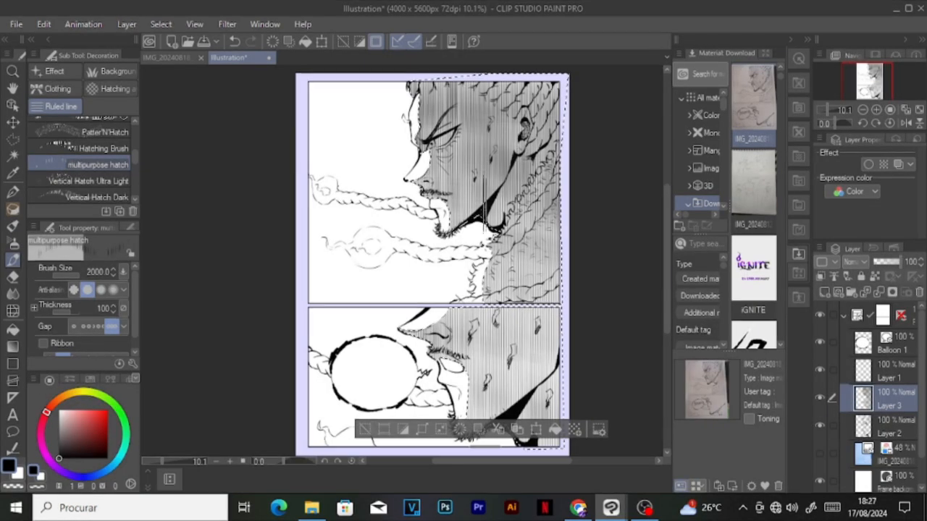
Step: Shade the selected character areas of both Illustration panels on Layer 3 with the multipurpose hatch brush at size 2000
{"action": "left_click_drag", "start_coordinate": [550, 206], "coordinate": [576, 403]}
{"action": "scroll", "coordinate": [598, 298], "scroll_direction": "down", "scroll_amount": 3}
{"action": "mouse_move", "coordinate": [520, 405]}
{"action": "left_mouse_down"}
{"action": "mouse_move", "coordinate": [518, 177]}
{"action": "mouse_move", "coordinate": [535, 376]}
{"action": "left_mouse_up"}
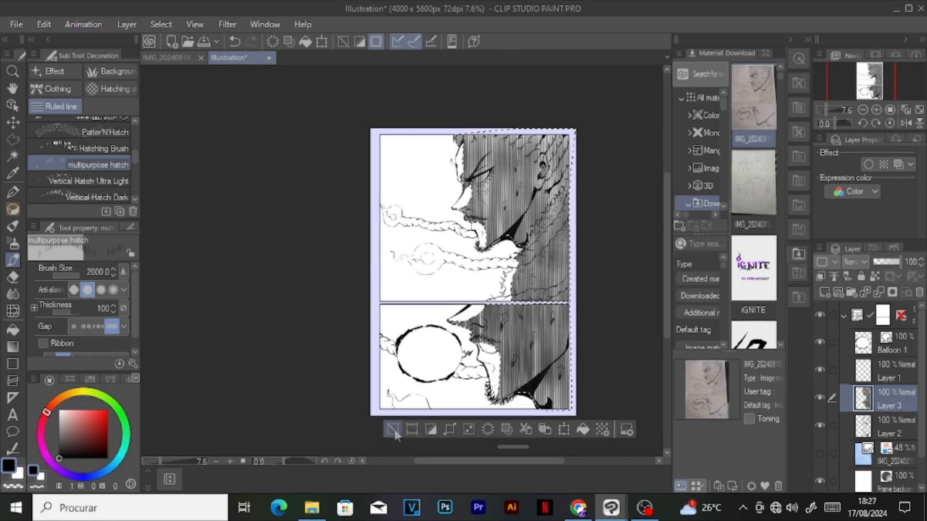
{"action": "left_click", "coordinate": [393, 430]}
{"action": "scroll", "coordinate": [507, 156], "scroll_direction": "up", "scroll_amount": 4}
{"action": "scroll", "coordinate": [467, 160], "scroll_direction": "down", "scroll_amount": 4}
{"action": "key", "text": "ctrl+z"}
Step: Save the page as TUTÇ in CLIP STUDIO FORMAT inside the tut subfolder of the ignite folder
{"action": "left_click", "coordinate": [17, 28]}
{"action": "left_click", "coordinate": [123, 120]}
{"action": "left_click", "coordinate": [68, 33]}
{"action": "left_click", "coordinate": [68, 34]}
{"action": "left_click", "coordinate": [68, 33]}
{"action": "double_click", "coordinate": [161, 197]}
{"action": "left_click", "coordinate": [170, 116]}
{"action": "double_click", "coordinate": [158, 203]}
{"action": "type", "text": "TUTÇ"}
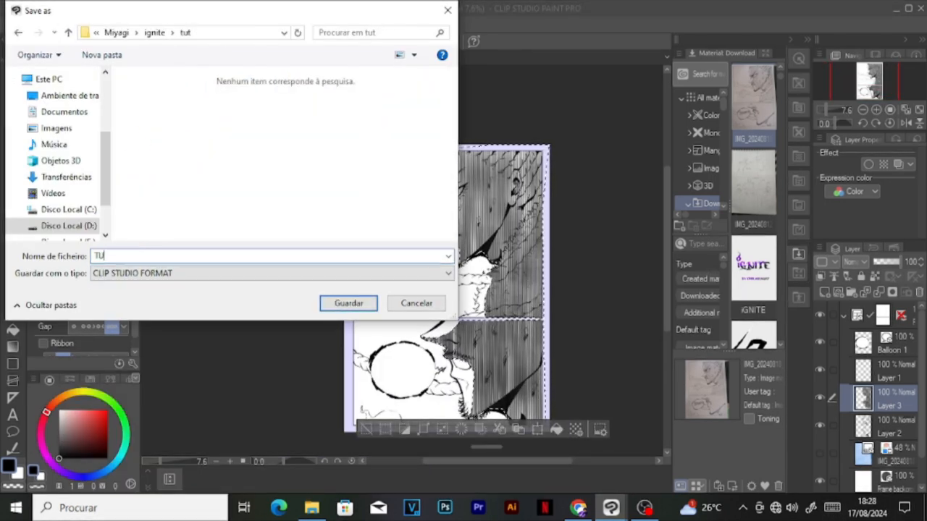
{"action": "key", "text": "Return"}
{"action": "left_click", "coordinate": [16, 24]}
{"action": "left_click", "coordinate": [81, 127]}
{"action": "left_click", "coordinate": [344, 302]}
{"action": "left_click", "coordinate": [507, 197]}
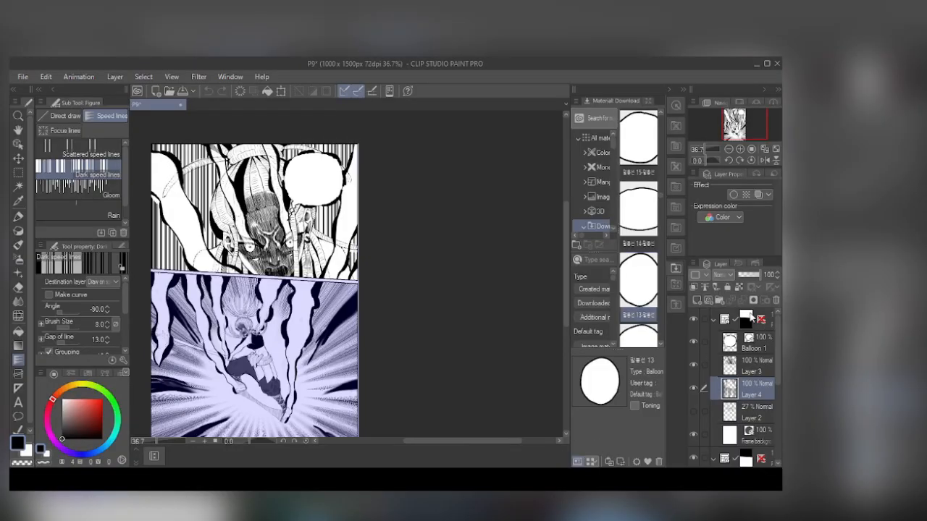
Step: Examine the vertical speed lines and focus lines behind the characters on the P9 page
{"action": "scroll", "coordinate": [470, 325], "scroll_direction": "down", "scroll_amount": 3}
{"action": "scroll", "coordinate": [275, 254], "scroll_direction": "up", "scroll_amount": 3}
{"action": "scroll", "coordinate": [306, 316], "scroll_direction": "down", "scroll_amount": 3}
{"action": "scroll", "coordinate": [306, 317], "scroll_direction": "up", "scroll_amount": 4}
{"action": "scroll", "coordinate": [305, 317], "scroll_direction": "down", "scroll_amount": 2}
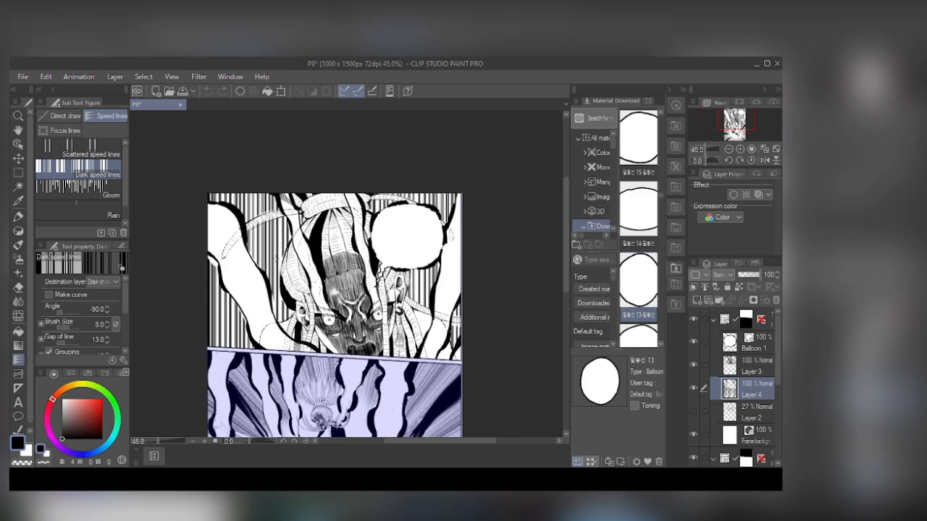
{"action": "scroll", "coordinate": [428, 181], "scroll_direction": "up", "scroll_amount": 2}
{"action": "scroll", "coordinate": [428, 181], "scroll_direction": "down", "scroll_amount": 1}
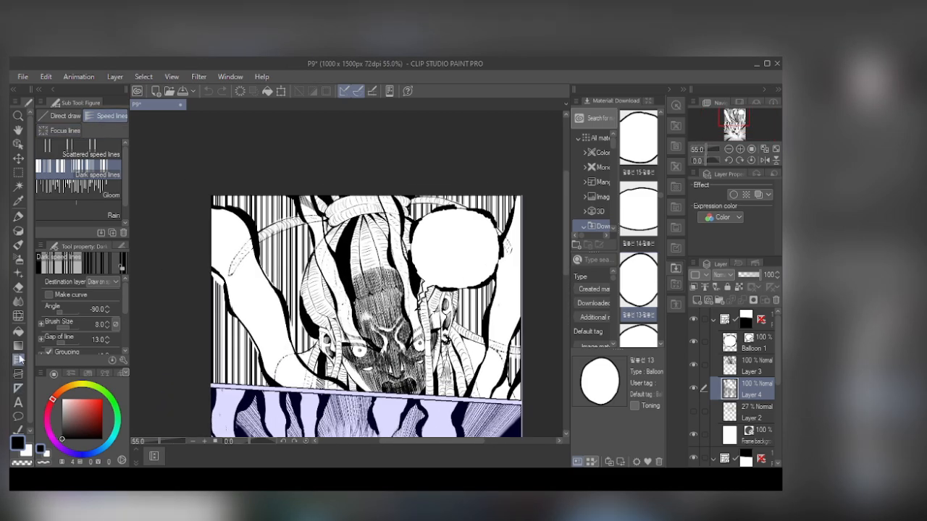
Step: Look through the Direct draw, Focus lines and Speed lines sub tool groups of the Figure tool
{"action": "left_click", "coordinate": [71, 119]}
{"action": "left_click", "coordinate": [95, 119]}
{"action": "left_click", "coordinate": [70, 130]}
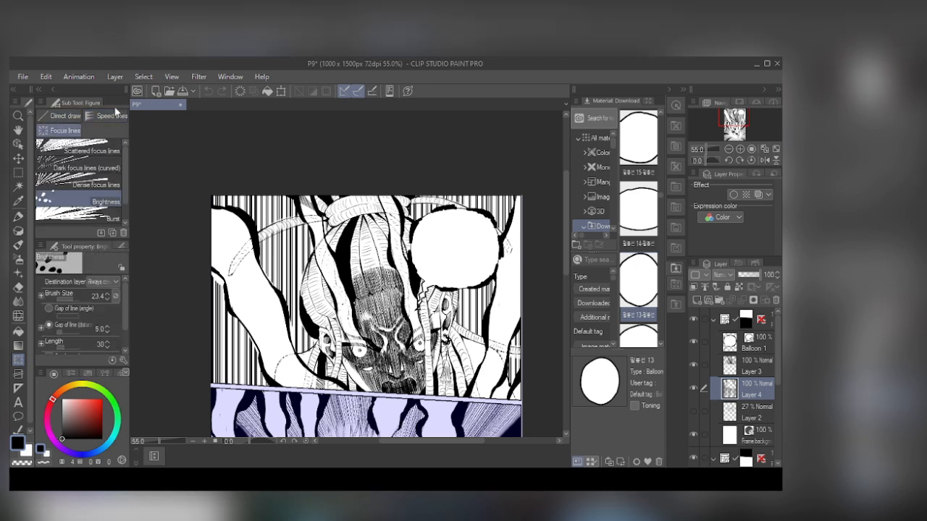
{"action": "left_click", "coordinate": [110, 115]}
{"action": "scroll", "coordinate": [325, 271], "scroll_direction": "down", "scroll_amount": 2}
{"action": "scroll", "coordinate": [347, 282], "scroll_direction": "down", "scroll_amount": 5}
{"action": "scroll", "coordinate": [347, 290], "scroll_direction": "up", "scroll_amount": 5}
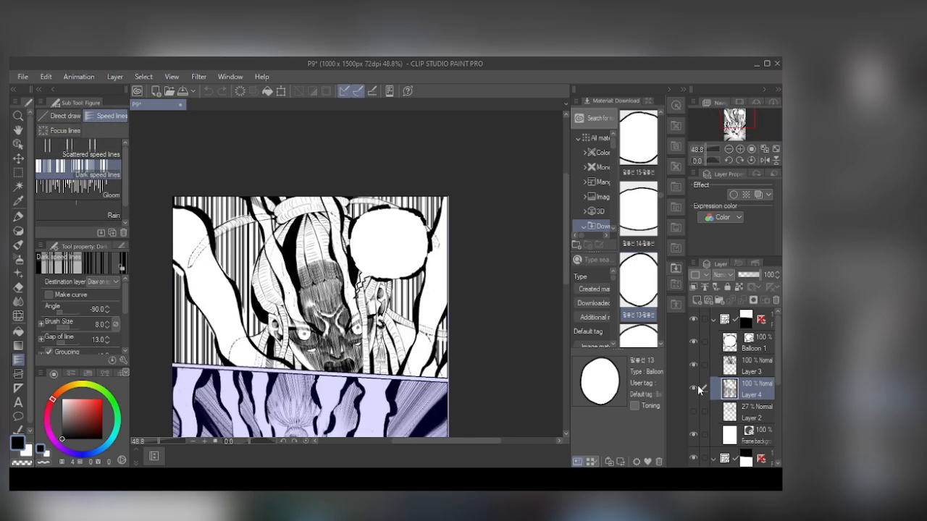
Step: Hide Layer 4 and show it again to check the upper panel's background lines, and look through the lower panel's layers
{"action": "left_click", "coordinate": [696, 388]}
{"action": "scroll", "coordinate": [348, 283], "scroll_direction": "down", "scroll_amount": 6}
{"action": "scroll", "coordinate": [348, 283], "scroll_direction": "up", "scroll_amount": 7}
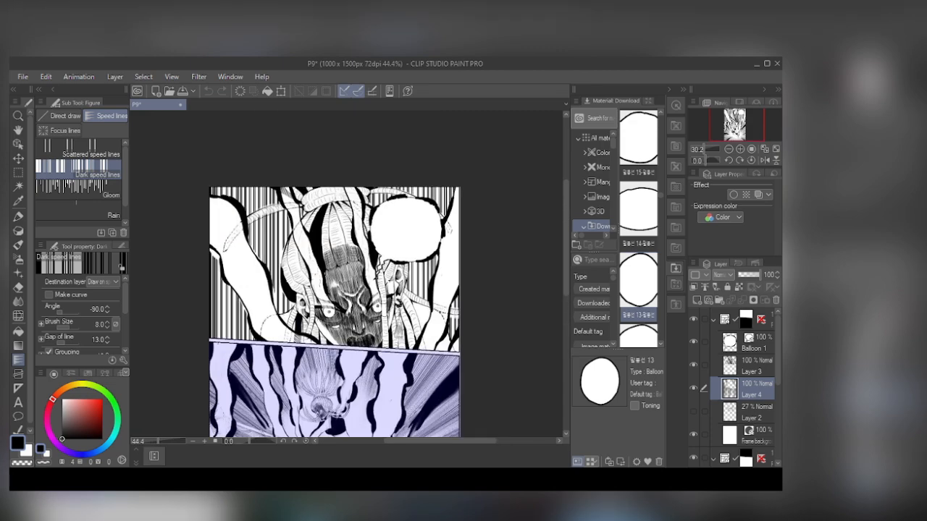
{"action": "left_click", "coordinate": [694, 389]}
{"action": "scroll", "coordinate": [222, 147], "scroll_direction": "down", "scroll_amount": 6}
{"action": "scroll", "coordinate": [741, 427], "scroll_direction": "down", "scroll_amount": 3}
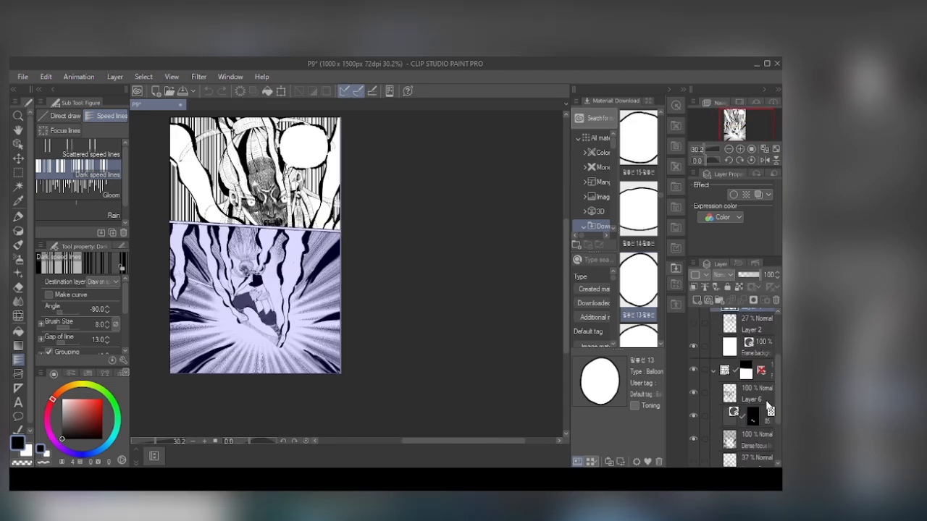
Step: Hide and show the Dense focus line layer to check the lower panel's background lines, and look at the Focus lines sub tools
{"action": "left_click", "coordinate": [746, 440]}
{"action": "scroll", "coordinate": [549, 277], "scroll_direction": "down", "scroll_amount": 1}
{"action": "scroll", "coordinate": [348, 282], "scroll_direction": "up", "scroll_amount": 2}
{"action": "left_click", "coordinate": [694, 438]}
{"action": "left_click", "coordinate": [695, 438]}
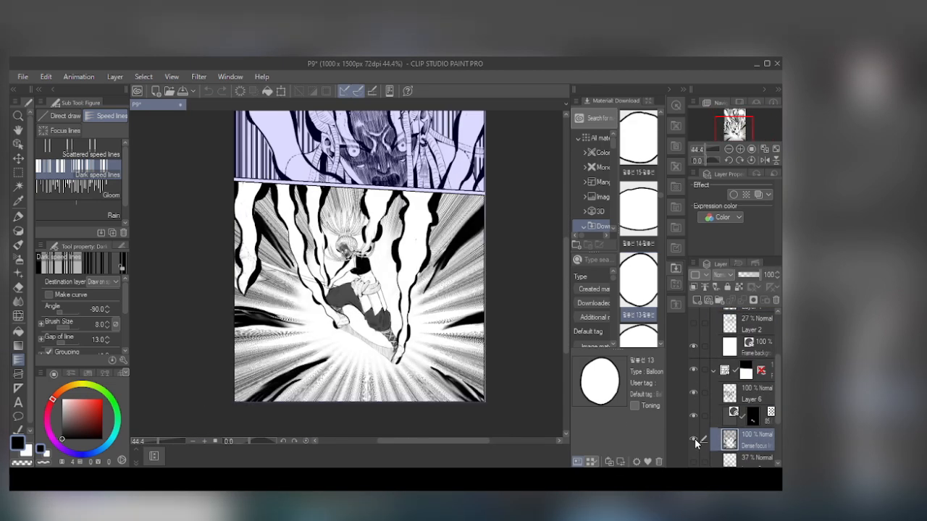
{"action": "scroll", "coordinate": [352, 326], "scroll_direction": "up", "scroll_amount": 2}
{"action": "scroll", "coordinate": [239, 189], "scroll_direction": "down", "scroll_amount": 2}
{"action": "scroll", "coordinate": [406, 304], "scroll_direction": "up", "scroll_amount": 4}
{"action": "scroll", "coordinate": [391, 290], "scroll_direction": "down", "scroll_amount": 3}
{"action": "left_click", "coordinate": [64, 132]}
{"action": "left_click", "coordinate": [79, 167]}
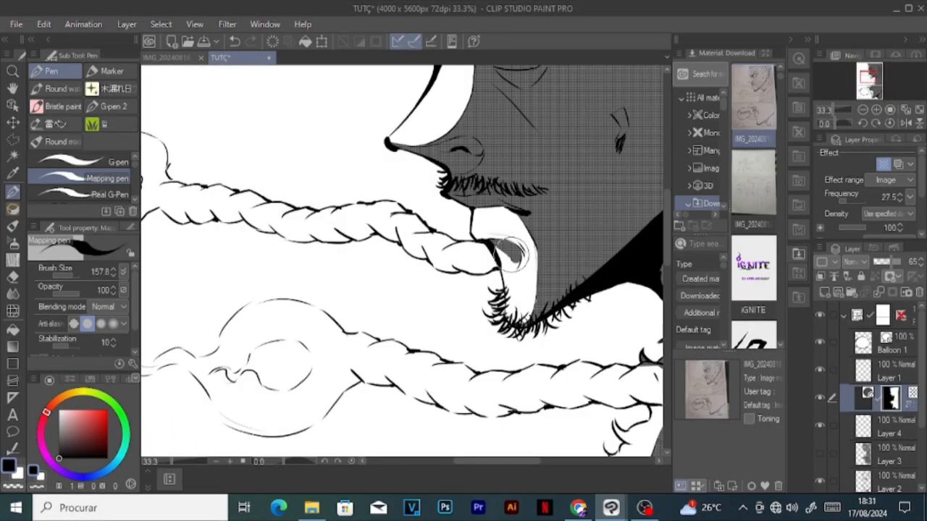
Step: Erase the tone from the lips, nose, under-eye area and eye with the Mapping pen in transparent colour on the tone layer's mask
{"action": "scroll", "coordinate": [465, 151], "scroll_direction": "down", "scroll_amount": 4}
{"action": "scroll", "coordinate": [362, 214], "scroll_direction": "up", "scroll_amount": 8}
{"action": "key", "text": "c"}
{"action": "mouse_move", "coordinate": [348, 246]}
{"action": "left_mouse_down"}
{"action": "mouse_move", "coordinate": [397, 274]}
{"action": "mouse_move", "coordinate": [446, 228]}
{"action": "left_mouse_up"}
{"action": "left_click_drag", "start_coordinate": [319, 156], "coordinate": [290, 217]}
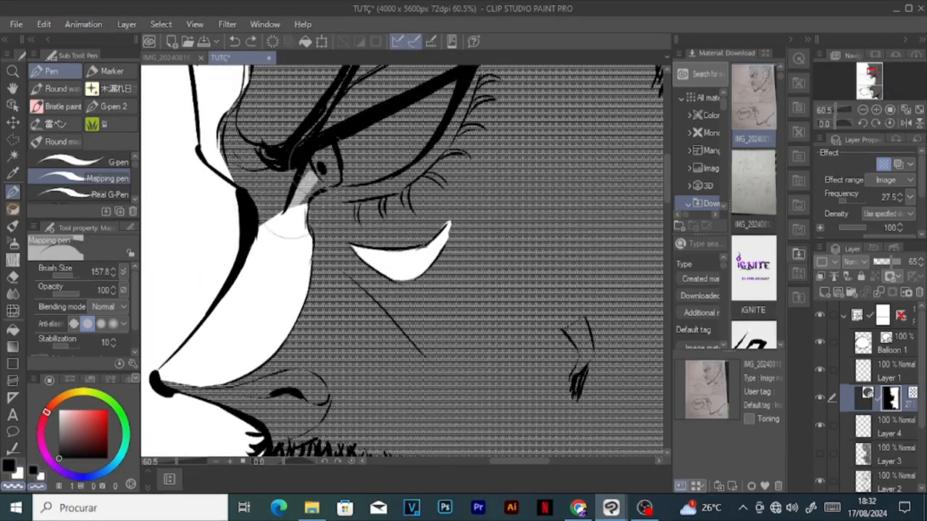
{"action": "left_click_drag", "start_coordinate": [323, 174], "coordinate": [426, 108]}
{"action": "left_click_drag", "start_coordinate": [351, 178], "coordinate": [436, 106]}
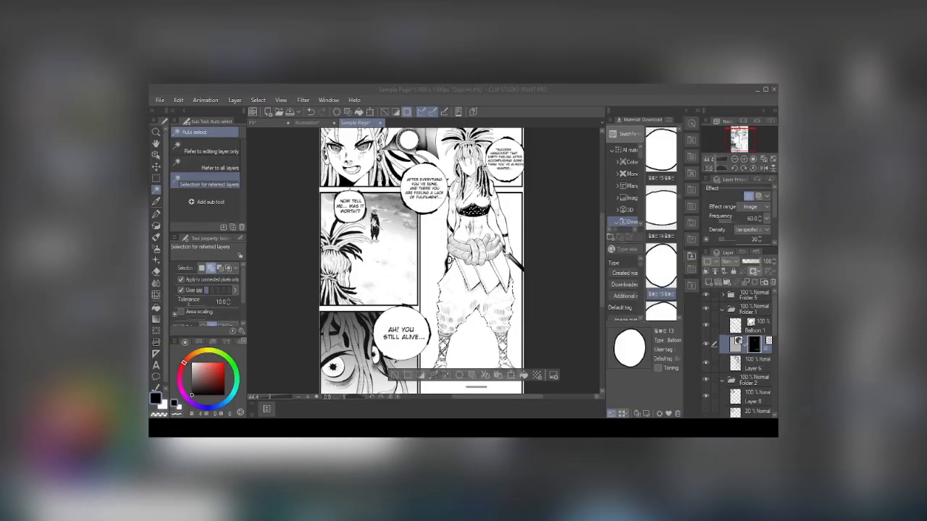
Step: Set the tone on the Sample Page character's trousers to frequency 27.5 and density 40
{"action": "scroll", "coordinate": [541, 229], "scroll_direction": "down", "scroll_amount": 3}
{"action": "scroll", "coordinate": [491, 312], "scroll_direction": "up", "scroll_amount": 4}
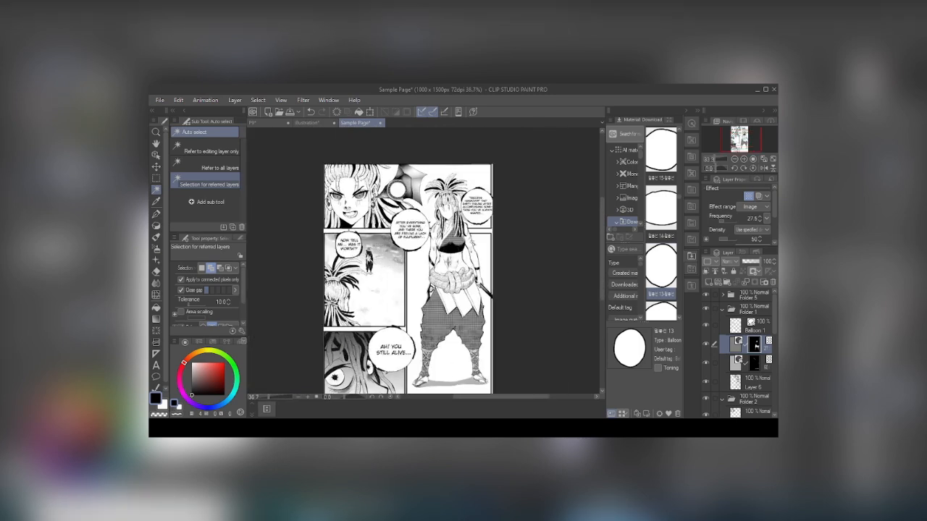
{"action": "left_click_drag", "start_coordinate": [761, 240], "coordinate": [724, 239]}
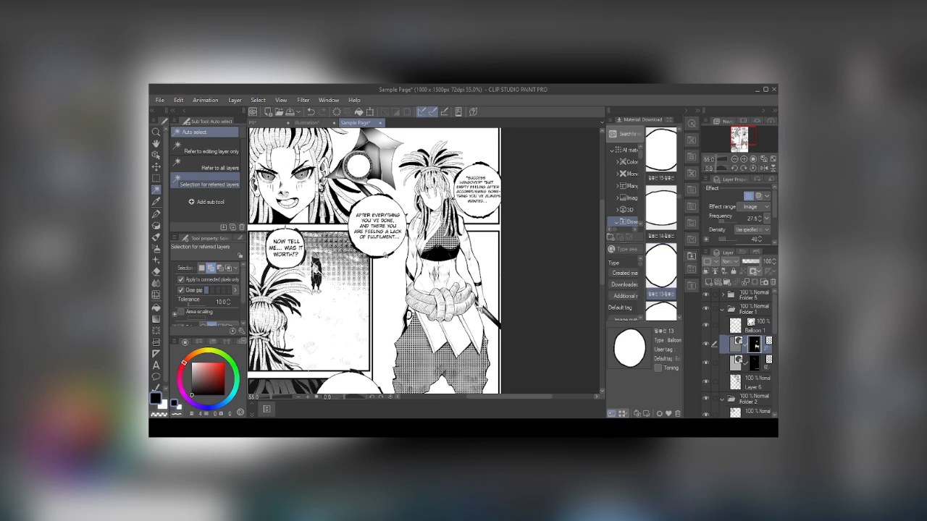
{"action": "scroll", "coordinate": [385, 255], "scroll_direction": "down", "scroll_amount": 1}
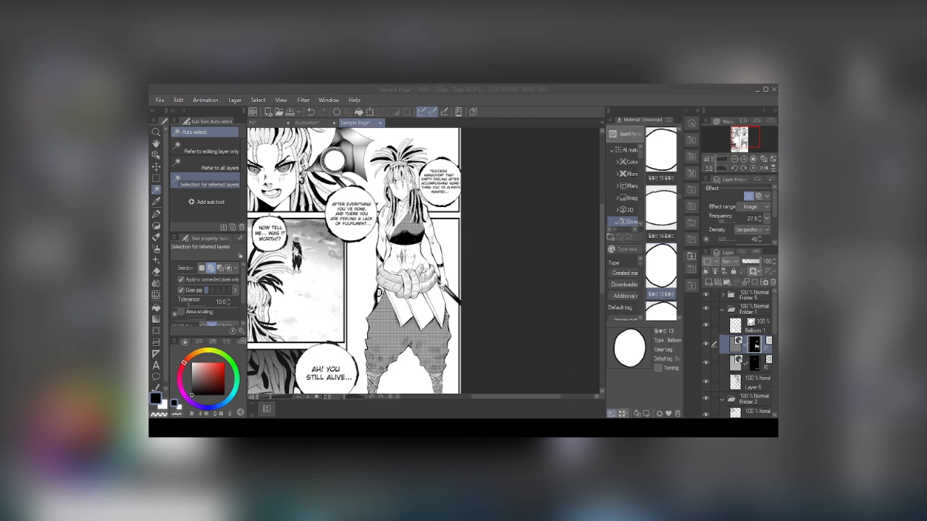
{"action": "scroll", "coordinate": [461, 295], "scroll_direction": "down", "scroll_amount": 3}
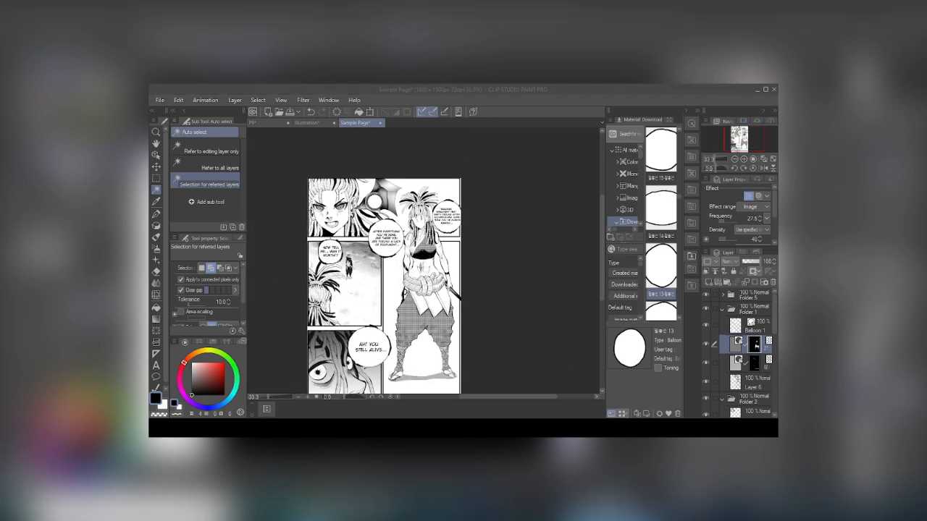
Step: Compare the P9 page with the Sample Page, and examine the trousers tone's density and layer colour properties
{"action": "left_click", "coordinate": [254, 123]}
{"action": "scroll", "coordinate": [417, 194], "scroll_direction": "down", "scroll_amount": 5}
{"action": "scroll", "coordinate": [394, 232], "scroll_direction": "up", "scroll_amount": 2}
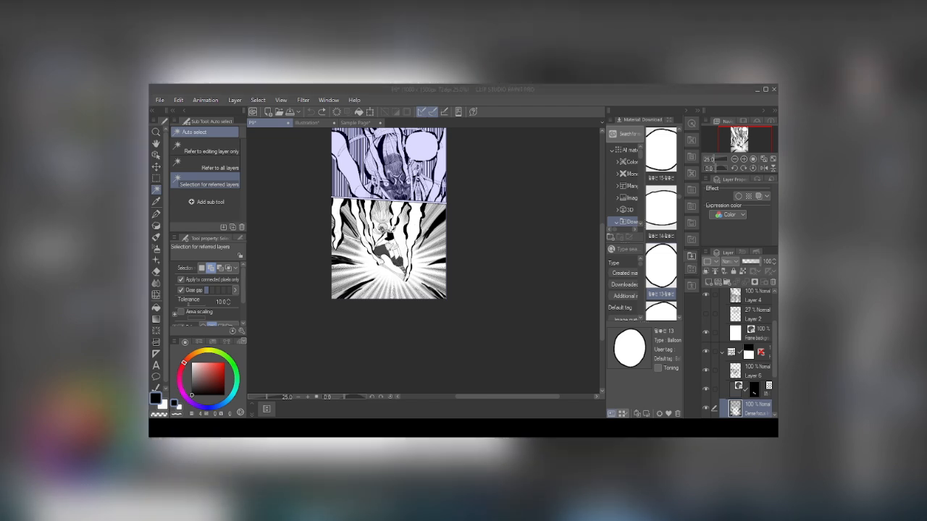
{"action": "scroll", "coordinate": [457, 222], "scroll_direction": "up", "scroll_amount": 1}
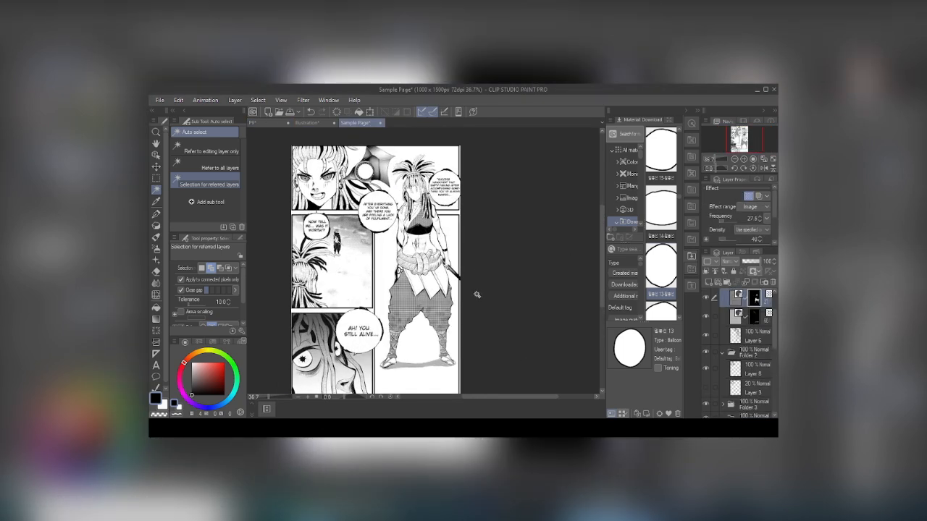
{"action": "scroll", "coordinate": [476, 294], "scroll_direction": "up", "scroll_amount": 2}
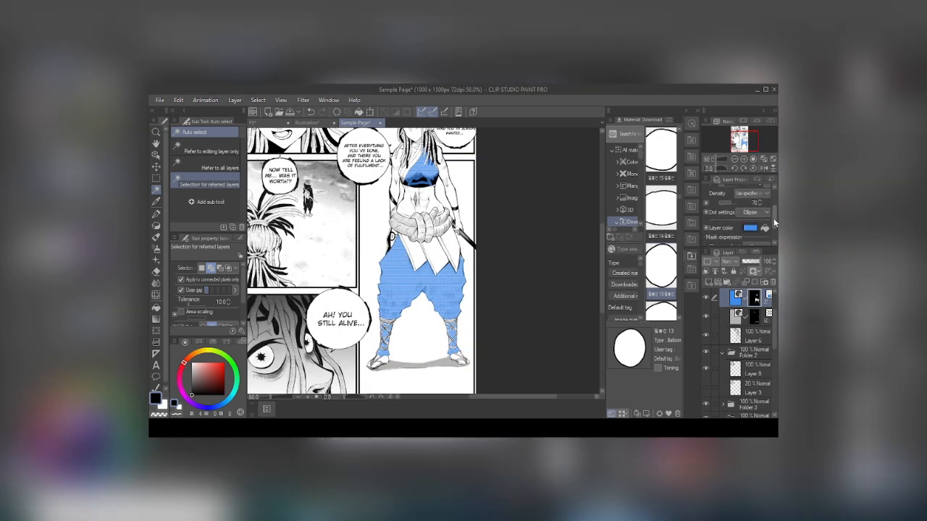
{"action": "scroll", "coordinate": [774, 203], "scroll_direction": "down", "scroll_amount": 2}
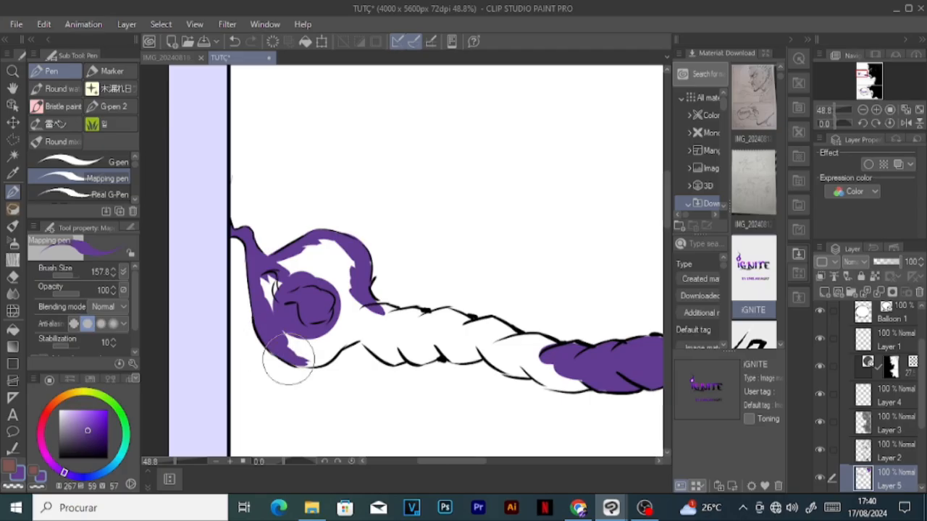
Step: Colour both braids and their round ends in the TUTÇ page's upper panel purple with the Mapping pen on Layer 5
{"action": "left_click_drag", "start_coordinate": [290, 362], "coordinate": [306, 269]}
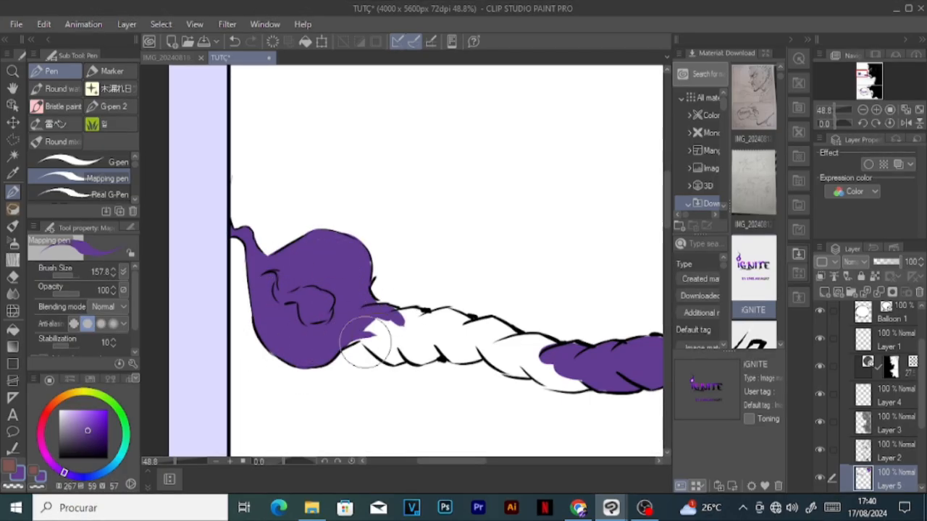
{"action": "mouse_move", "coordinate": [392, 361]}
{"action": "left_mouse_down"}
{"action": "mouse_move", "coordinate": [427, 363]}
{"action": "mouse_move", "coordinate": [442, 324]}
{"action": "mouse_move", "coordinate": [500, 349]}
{"action": "left_mouse_up"}
{"action": "scroll", "coordinate": [462, 315], "scroll_direction": "down", "scroll_amount": 4}
{"action": "scroll", "coordinate": [382, 245], "scroll_direction": "up", "scroll_amount": 5}
{"action": "mouse_move", "coordinate": [369, 207]}
{"action": "left_mouse_down"}
{"action": "mouse_move", "coordinate": [196, 218]}
{"action": "mouse_move", "coordinate": [331, 280]}
{"action": "mouse_move", "coordinate": [264, 282]}
{"action": "mouse_move", "coordinate": [333, 272]}
{"action": "left_mouse_up"}
{"action": "scroll", "coordinate": [472, 247], "scroll_direction": "down", "scroll_amount": 4}
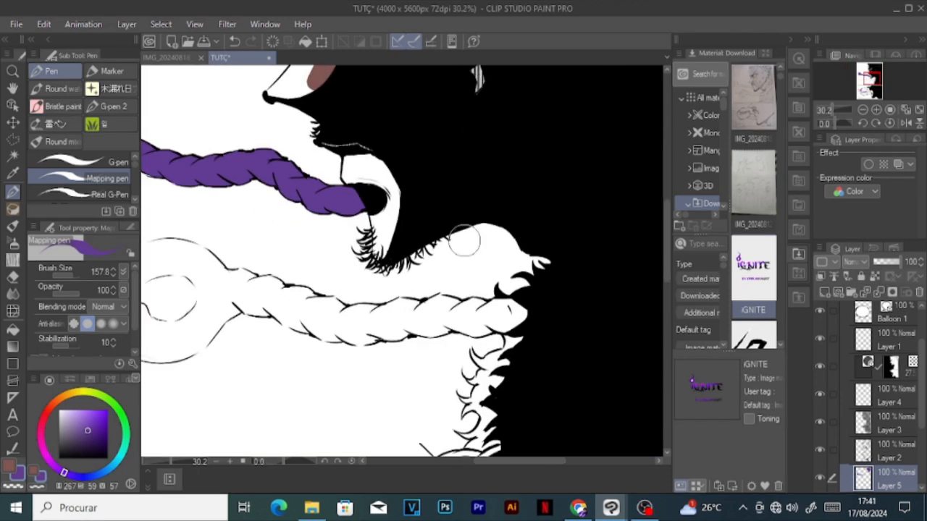
{"action": "left_click_drag", "start_coordinate": [466, 313], "coordinate": [506, 318]}
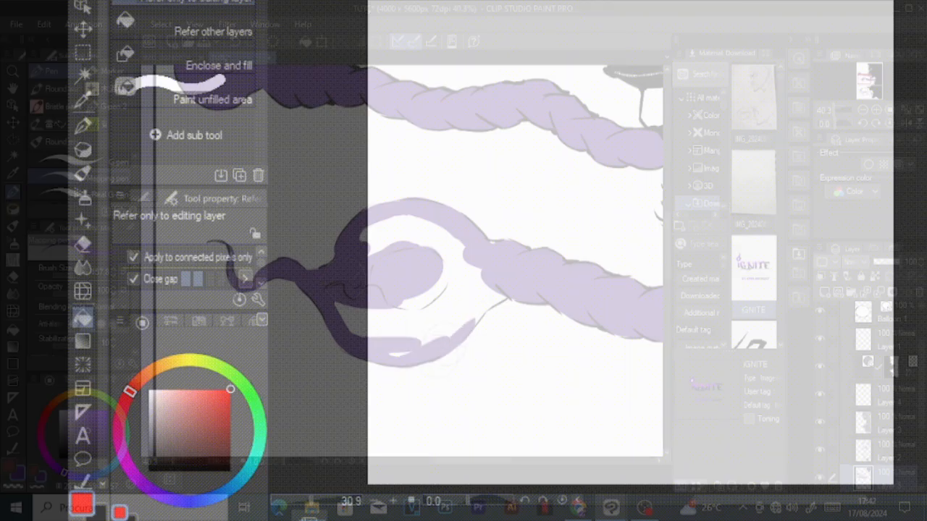
{"action": "left_click_drag", "start_coordinate": [473, 328], "coordinate": [391, 229]}
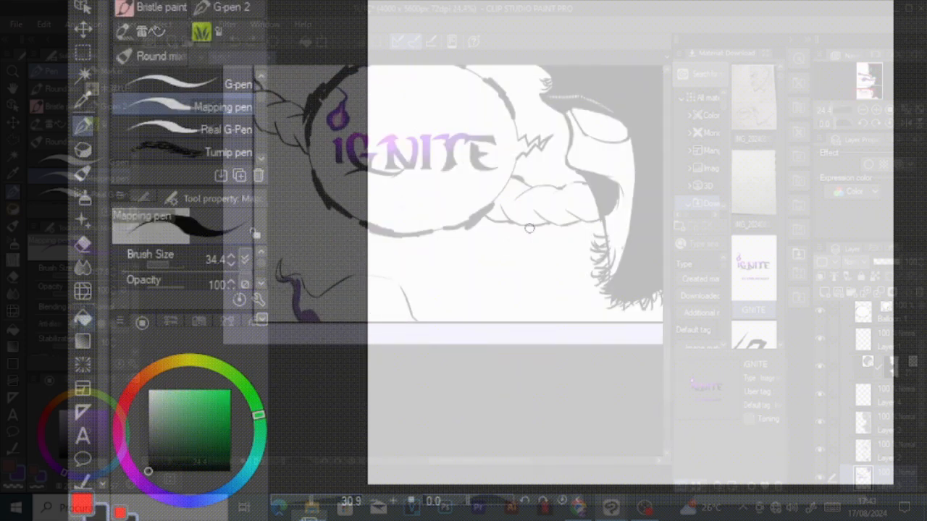
Step: Draw a closed black circle with the Mapping pen at size 34.4 on the example canvas and fill it with red
{"action": "left_click_drag", "start_coordinate": [528, 225], "coordinate": [600, 274]}
{"action": "left_click", "coordinate": [83, 505]}
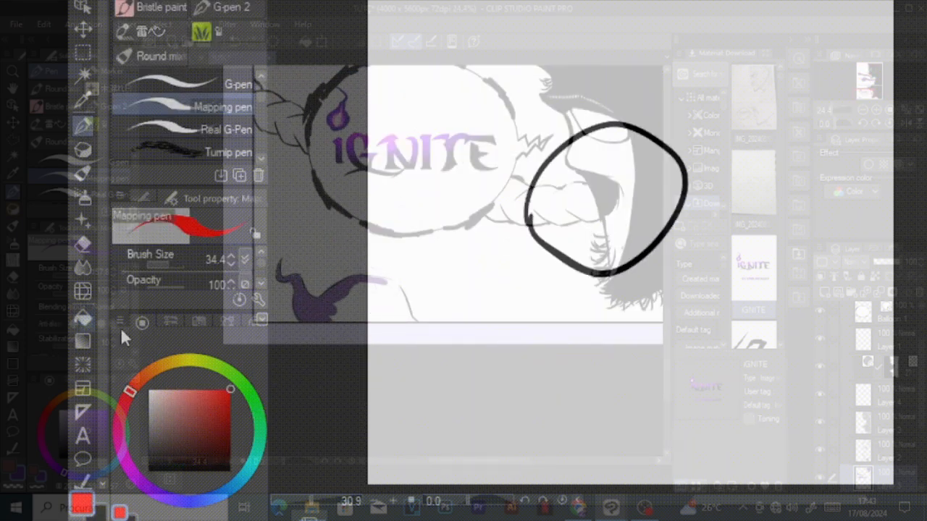
{"action": "left_click", "coordinate": [83, 317]}
{"action": "left_click", "coordinate": [637, 188]}
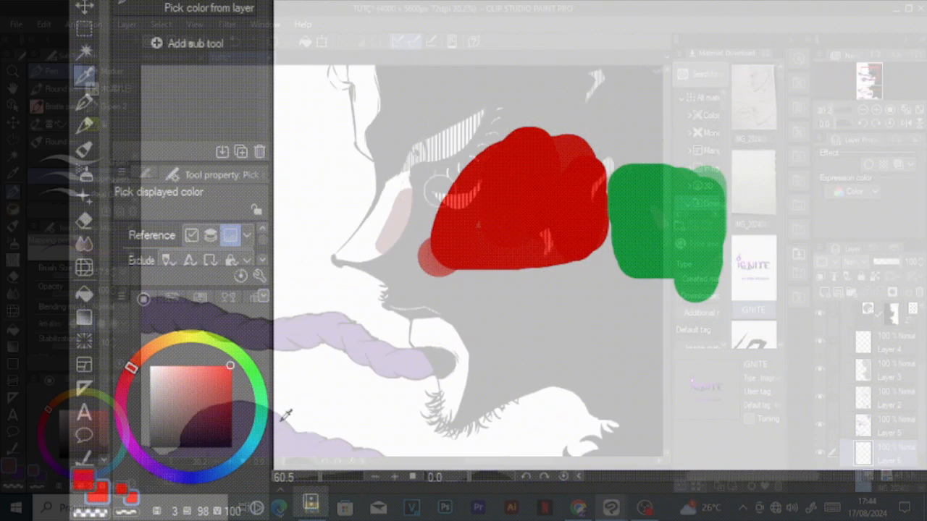
Step: Sample the green patch's colour and the red patch's colour from the example canvas with the eyedropper
{"action": "left_click", "coordinate": [686, 221]}
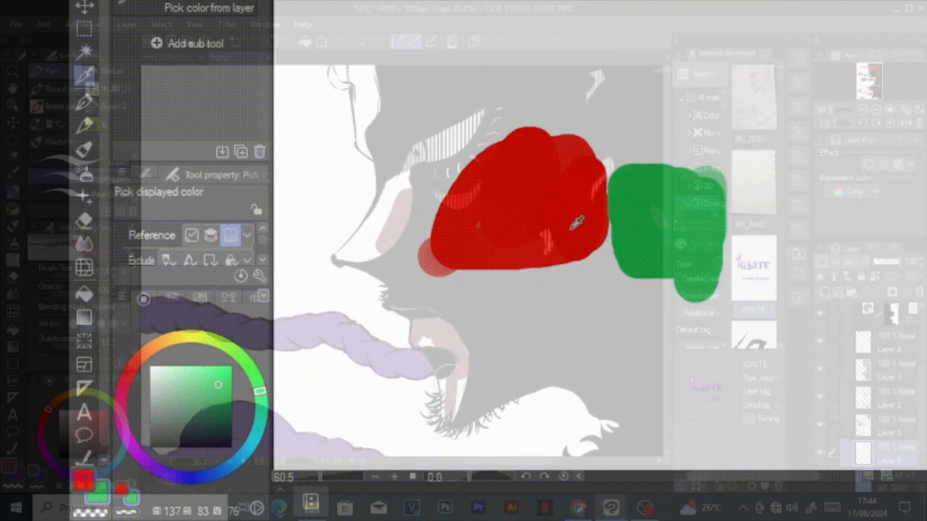
{"action": "left_click", "coordinate": [576, 211]}
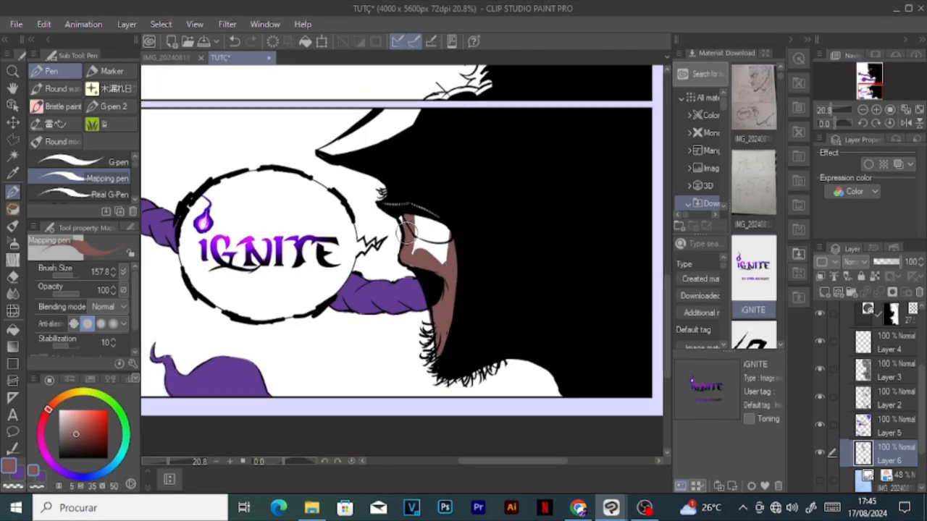
Step: Colour the lower panel's nose and lips brown on Layer 6, and paint the tongue red and the mouth interior dark red
{"action": "left_click_drag", "start_coordinate": [407, 232], "coordinate": [413, 251]}
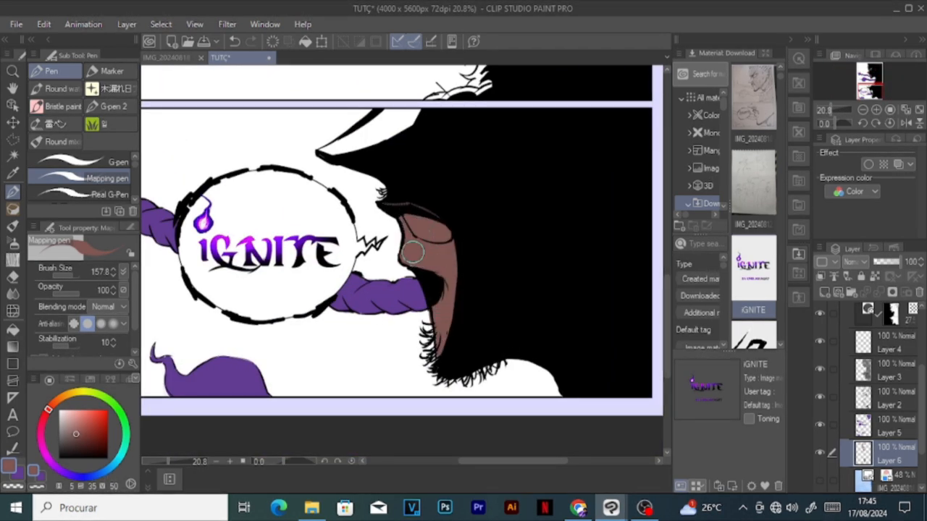
{"action": "left_click_drag", "start_coordinate": [375, 116], "coordinate": [354, 145]}
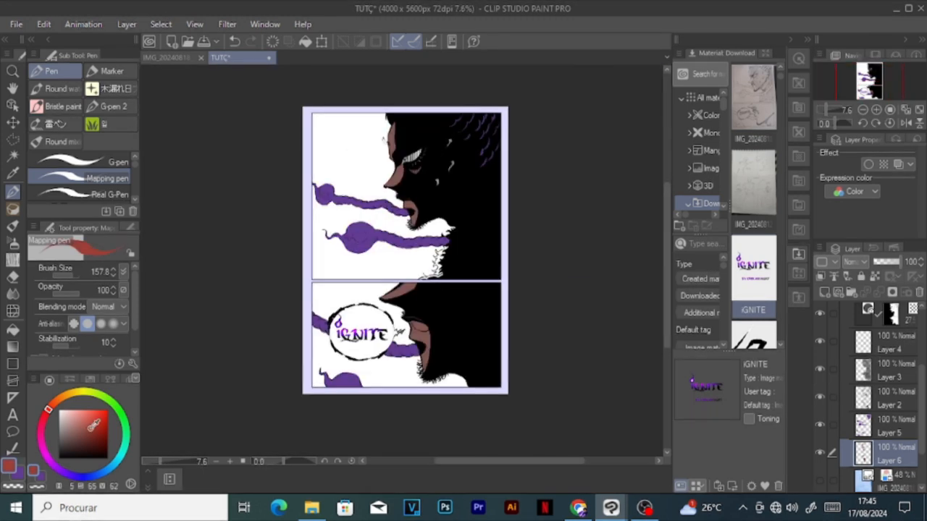
{"action": "scroll", "coordinate": [434, 322], "scroll_direction": "up", "scroll_amount": 5}
{"action": "left_click_drag", "start_coordinate": [467, 332], "coordinate": [483, 338]}
{"action": "left_click", "coordinate": [45, 415]}
{"action": "left_click_drag", "start_coordinate": [451, 320], "coordinate": [460, 324]}
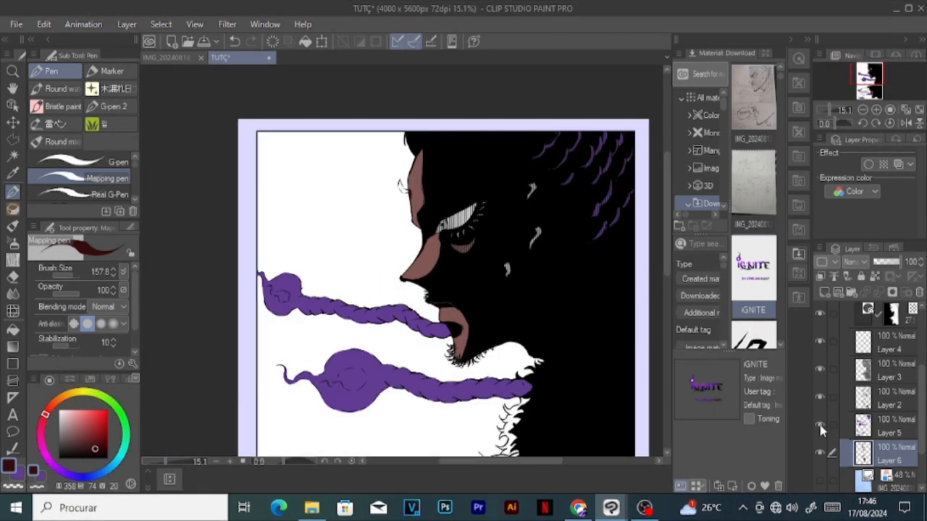
Step: Hide and show Layer 6 to check the face colours, and paint the facial scars red on that layer
{"action": "left_click", "coordinate": [820, 452]}
{"action": "left_click", "coordinate": [820, 453]}
{"action": "scroll", "coordinate": [497, 226], "scroll_direction": "up", "scroll_amount": 2}
{"action": "left_click", "coordinate": [77, 434]}
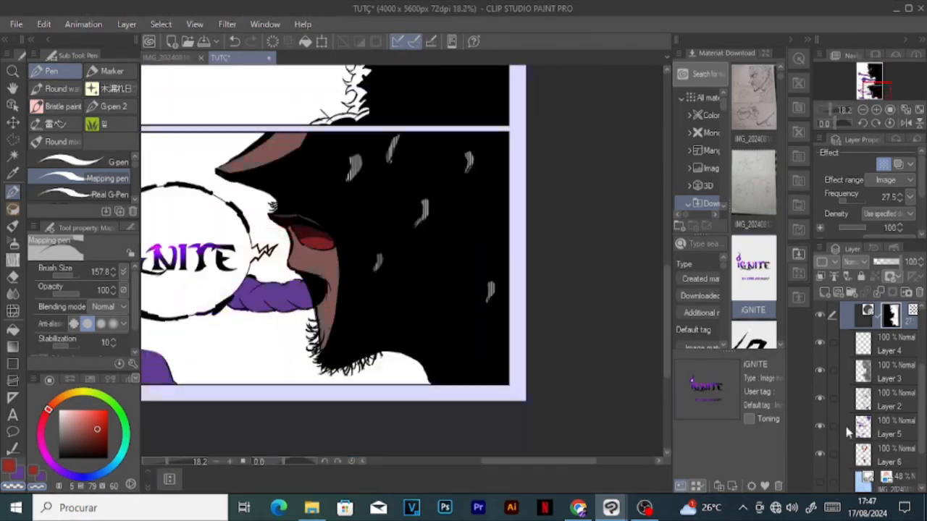
{"action": "left_click", "coordinate": [858, 454]}
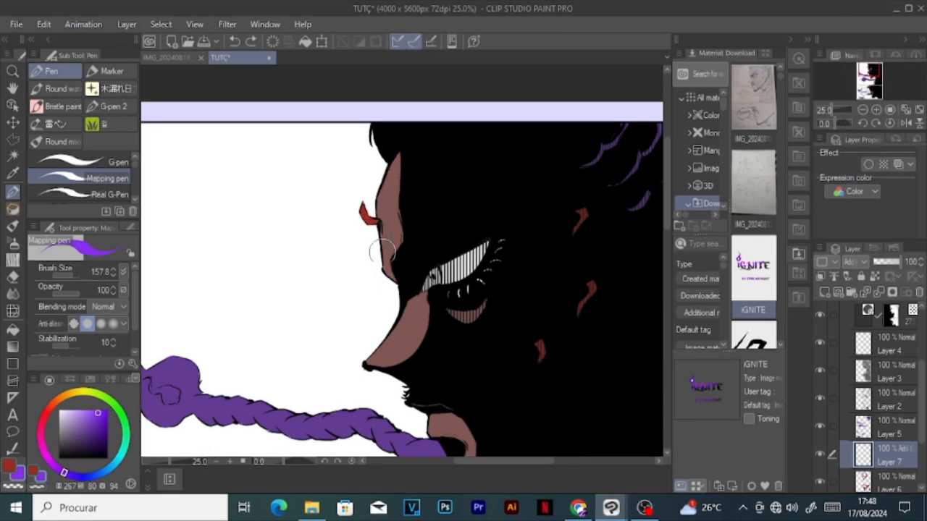
Step: Paint a bright purple rim light along the under-eye area, lips and chin of both panels on the Add (Glow) Layer 7
{"action": "left_click_drag", "start_coordinate": [449, 313], "coordinate": [480, 321]}
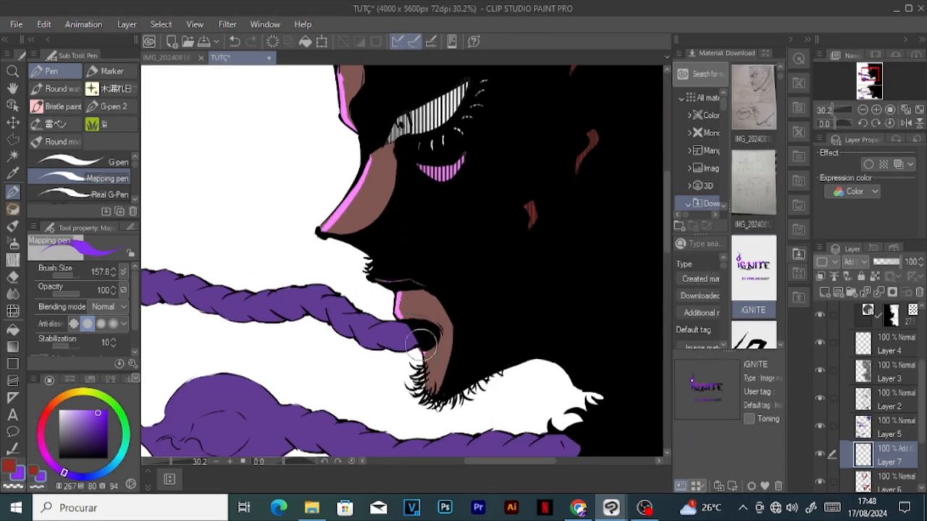
{"action": "left_click_drag", "start_coordinate": [421, 344], "coordinate": [441, 393]}
{"action": "scroll", "coordinate": [426, 317], "scroll_direction": "down", "scroll_amount": 5}
{"action": "scroll", "coordinate": [418, 435], "scroll_direction": "up", "scroll_amount": 4}
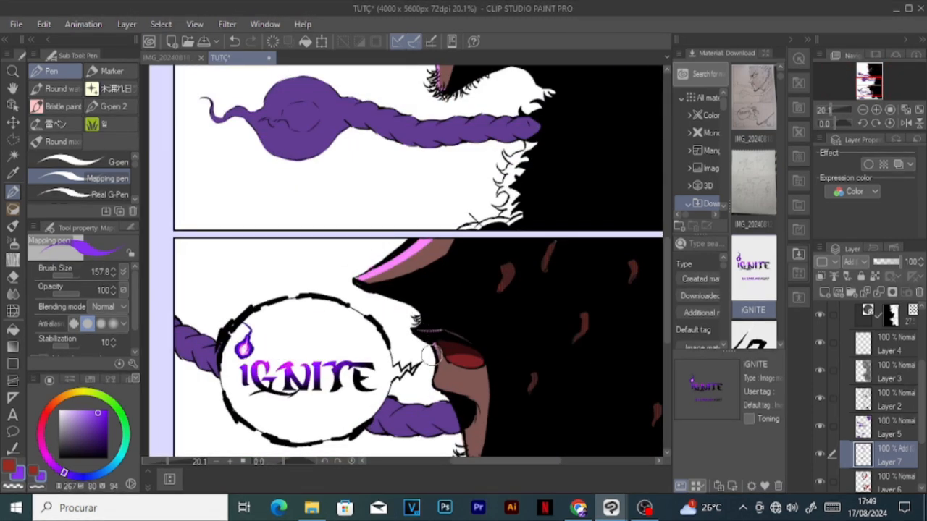
{"action": "scroll", "coordinate": [436, 374], "scroll_direction": "down", "scroll_amount": 1}
{"action": "scroll", "coordinate": [191, 267], "scroll_direction": "down", "scroll_amount": 4}
{"action": "scroll", "coordinate": [244, 257], "scroll_direction": "up", "scroll_amount": 3}
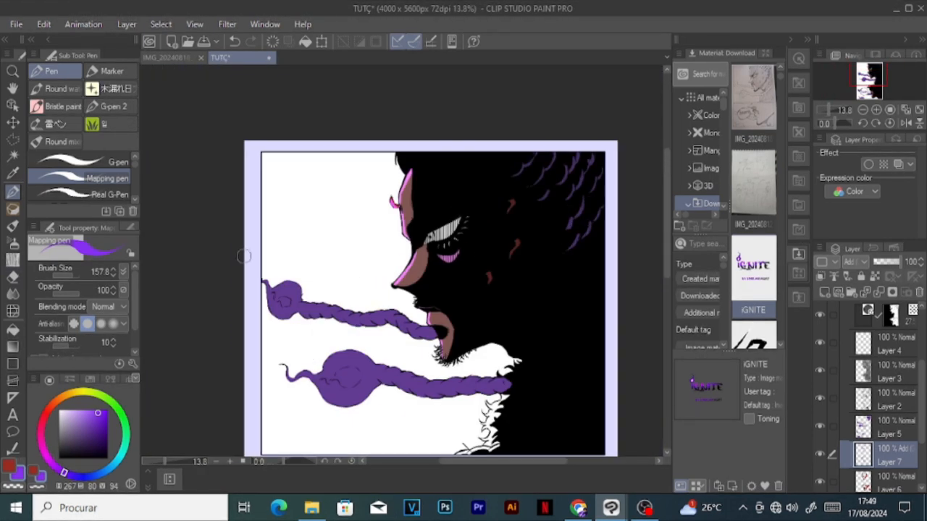
Step: Spread a soft purple glow over the skin areas of both panels with the Soft airbrush at size 724.3 on Layer 7
{"action": "key", "text": "b"}
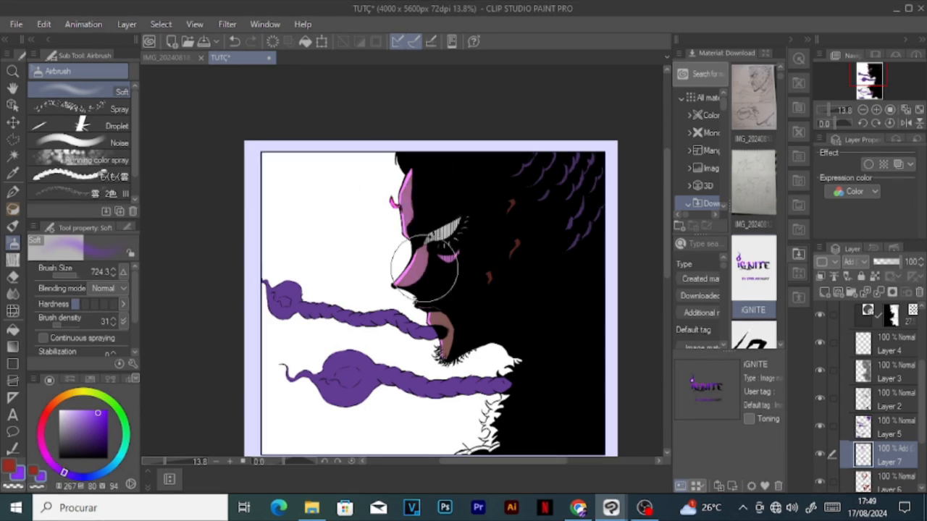
{"action": "scroll", "coordinate": [461, 315], "scroll_direction": "down", "scroll_amount": 4}
{"action": "scroll", "coordinate": [462, 315], "scroll_direction": "up", "scroll_amount": 2}
{"action": "scroll", "coordinate": [490, 240], "scroll_direction": "down", "scroll_amount": 2}
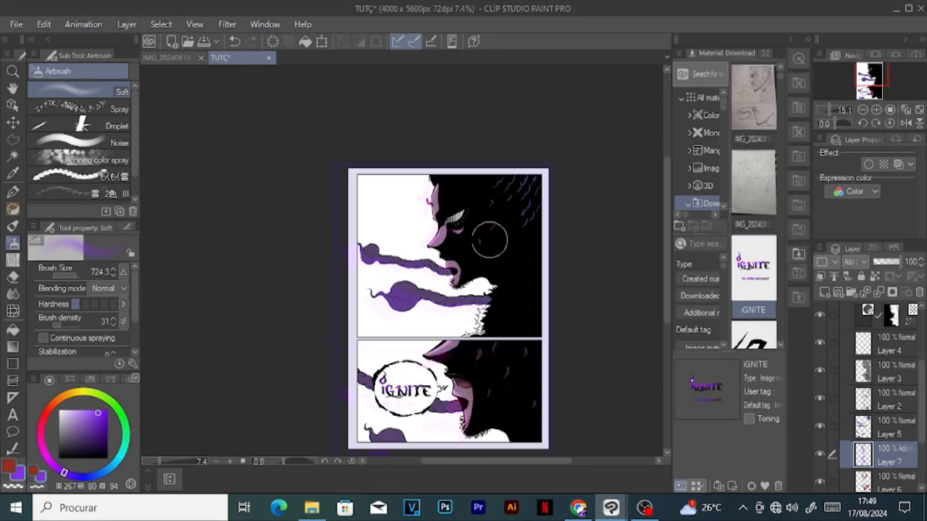
{"action": "scroll", "coordinate": [446, 276], "scroll_direction": "up", "scroll_amount": 3}
{"action": "scroll", "coordinate": [887, 434], "scroll_direction": "down", "scroll_amount": 2}
Step: Add a new layer beneath Layer 6 and start painting the hair-edged neck area in pale brown with the Mapping pen
{"action": "left_click", "coordinate": [890, 441]}
{"action": "left_click", "coordinate": [825, 291]}
{"action": "scroll", "coordinate": [435, 290], "scroll_direction": "up", "scroll_amount": 1}
{"action": "left_click", "coordinate": [71, 418]}
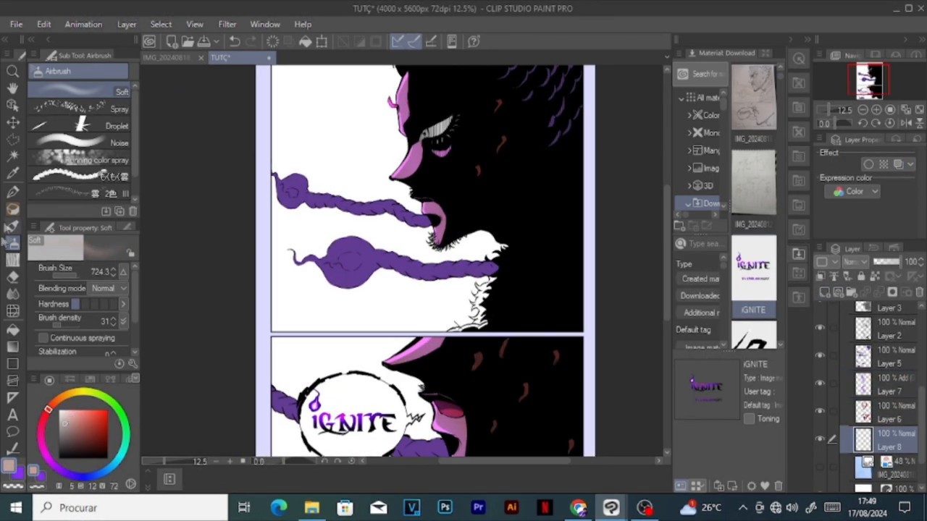
{"action": "left_click", "coordinate": [13, 192]}
{"action": "scroll", "coordinate": [486, 330], "scroll_direction": "up", "scroll_amount": 5}
{"action": "left_click_drag", "start_coordinate": [487, 288], "coordinate": [481, 294]}
Step: Colour the small braid at the upper panel's bottom edge purple on Layer 5
{"action": "left_click", "coordinate": [19, 474]}
{"action": "left_click", "coordinate": [866, 392]}
{"action": "left_click", "coordinate": [866, 362]}
{"action": "mouse_move", "coordinate": [411, 331]}
{"action": "left_mouse_down"}
{"action": "mouse_move", "coordinate": [435, 331]}
{"action": "mouse_move", "coordinate": [428, 325]}
{"action": "left_mouse_up"}
Step: Fill the area behind the curly hairs at the upper panel's neck edge with greyish brown on Layer 8
{"action": "left_click", "coordinate": [872, 443]}
{"action": "left_click", "coordinate": [484, 268], "text": "alt"}
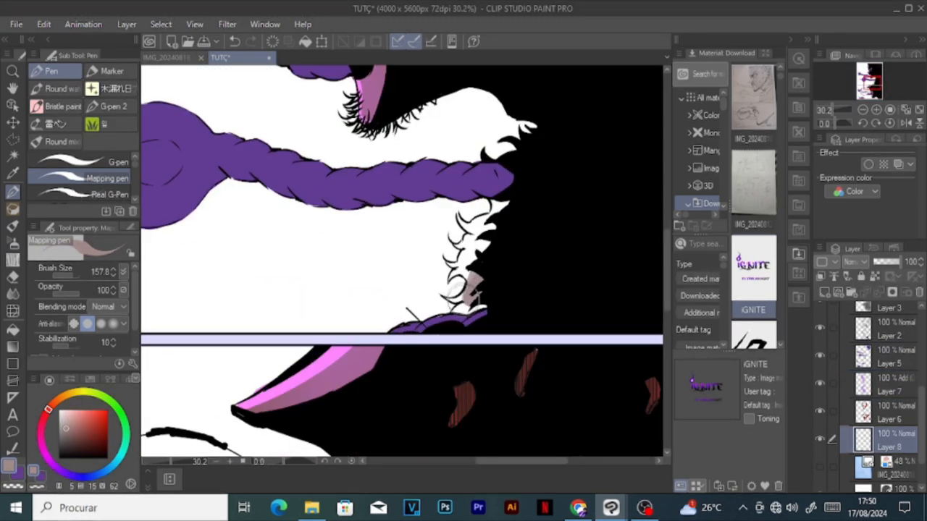
{"action": "mouse_move", "coordinate": [457, 303]}
{"action": "left_mouse_down"}
{"action": "mouse_move", "coordinate": [443, 270]}
{"action": "mouse_move", "coordinate": [463, 265]}
{"action": "mouse_move", "coordinate": [510, 191]}
{"action": "left_mouse_up"}
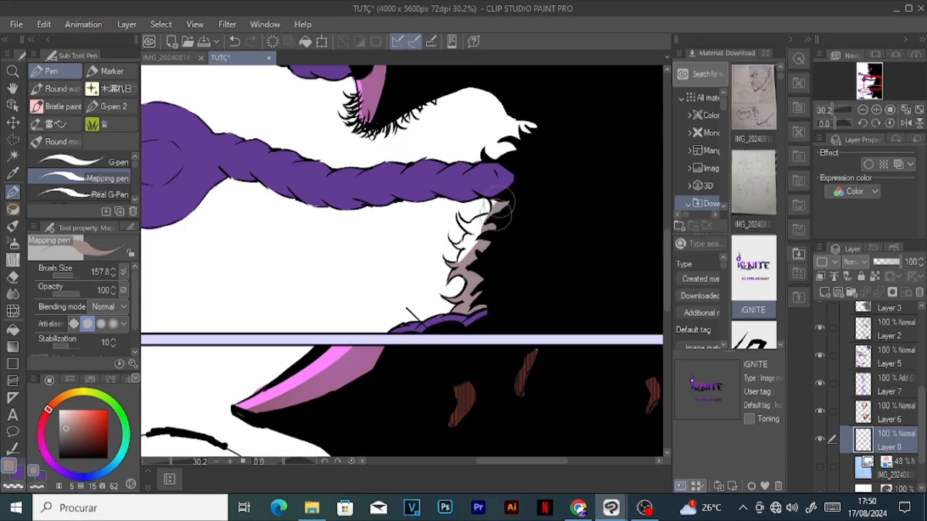
{"action": "left_click_drag", "start_coordinate": [474, 239], "coordinate": [469, 206]}
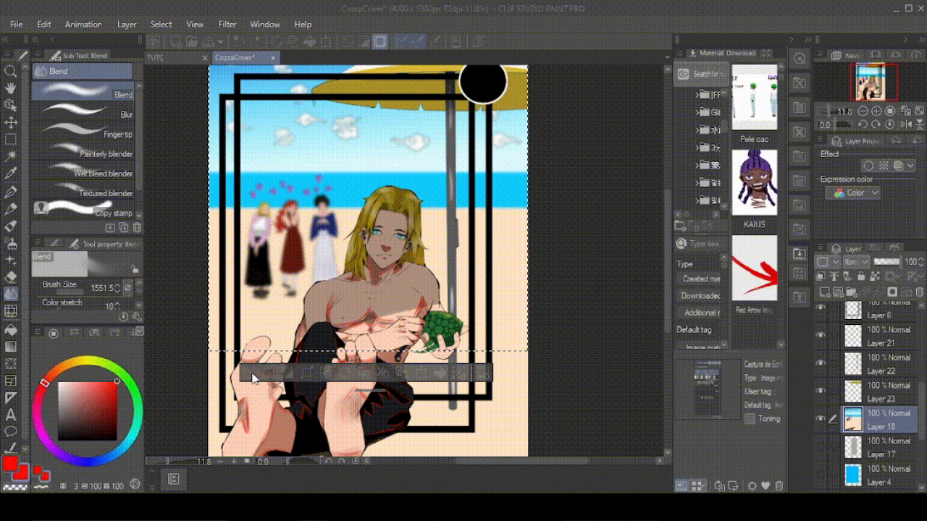
Step: Clear the rectangular selection on Layer 18 of the CozzaCover beach illustration
{"action": "left_click", "coordinate": [250, 373]}
{"action": "scroll", "coordinate": [536, 319], "scroll_direction": "down", "scroll_amount": 2}
{"action": "scroll", "coordinate": [572, 323], "scroll_direction": "up", "scroll_amount": 2}
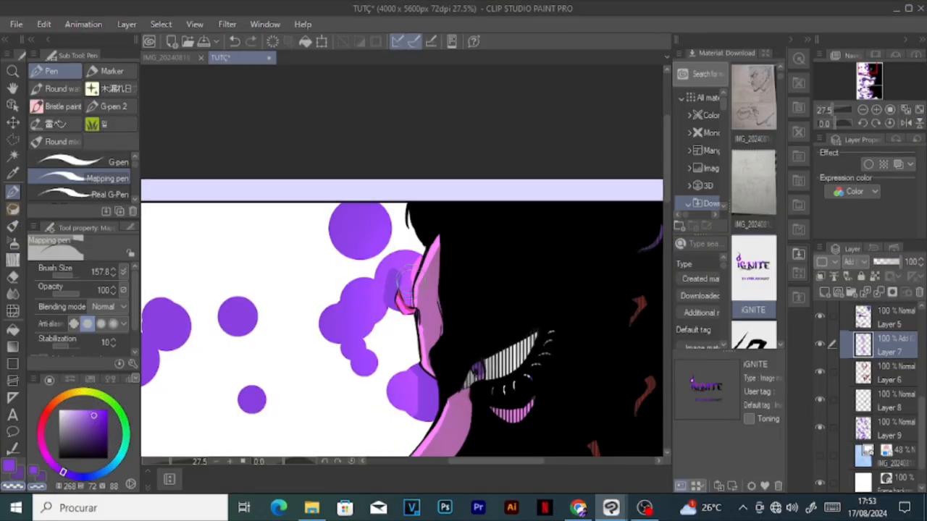
Step: Paint purple dots along the upper-panel profile with the Mapping pen and lay a black-to-transparent gradient behind the figure on Layer 10
{"action": "mouse_move", "coordinate": [410, 254]}
{"action": "left_mouse_down"}
{"action": "mouse_move", "coordinate": [378, 261]}
{"action": "mouse_move", "coordinate": [341, 264]}
{"action": "mouse_move", "coordinate": [376, 366]}
{"action": "mouse_move", "coordinate": [391, 391]}
{"action": "left_mouse_up"}
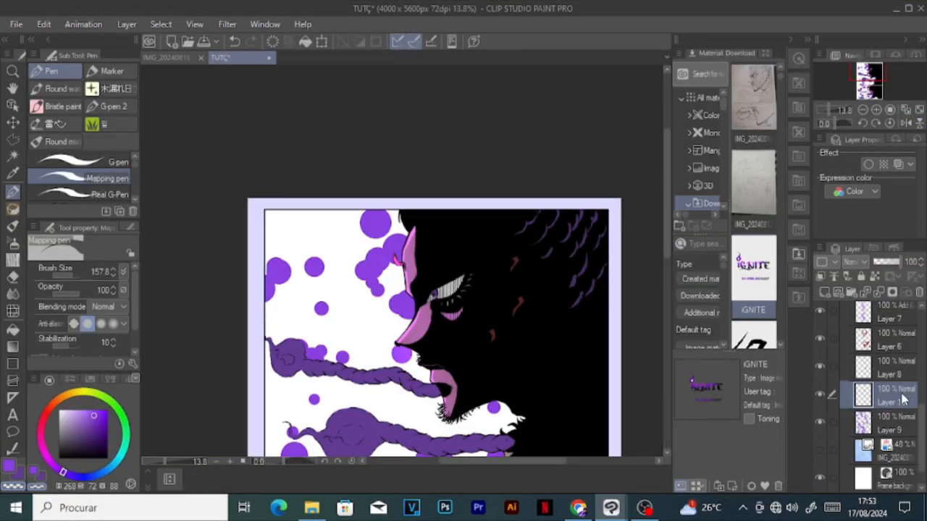
{"action": "key", "text": "g"}
{"action": "left_click_drag", "start_coordinate": [472, 166], "coordinate": [439, 445]}
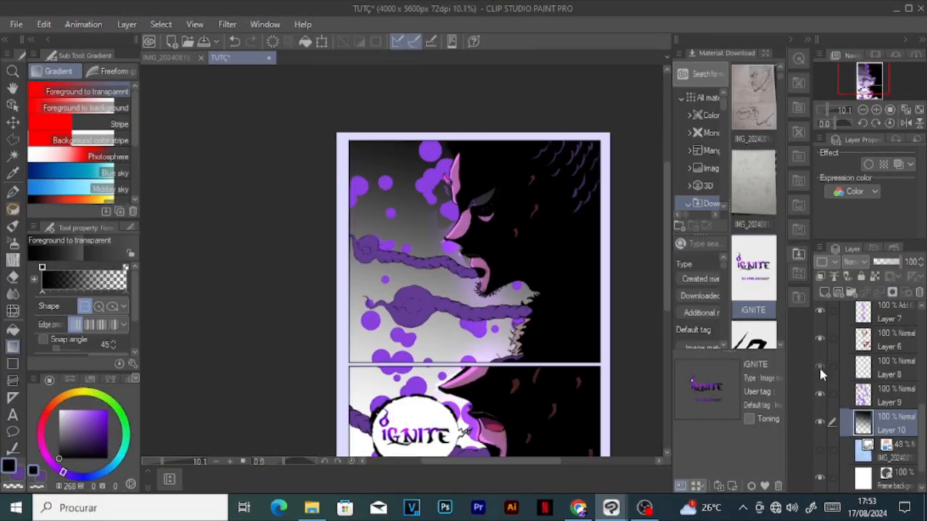
Step: Paint glowing accents along the profile's nose and lips on the Add (Glow) Layer 7 with the Mapping pen
{"action": "scroll", "coordinate": [819, 365], "scroll_direction": "up", "scroll_amount": 2}
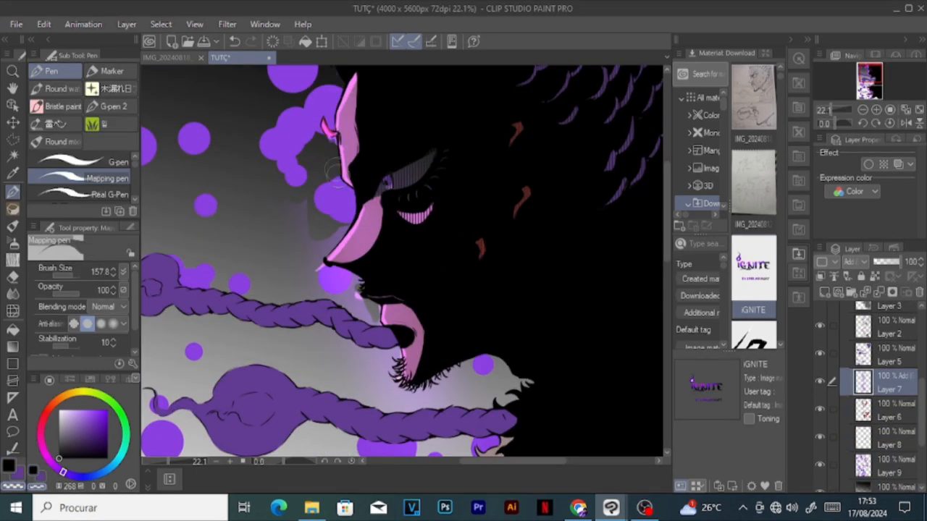
{"action": "mouse_move", "coordinate": [333, 237]}
{"action": "left_mouse_down"}
{"action": "mouse_move", "coordinate": [377, 332]}
{"action": "mouse_move", "coordinate": [390, 405]}
{"action": "mouse_move", "coordinate": [465, 392]}
{"action": "left_mouse_up"}
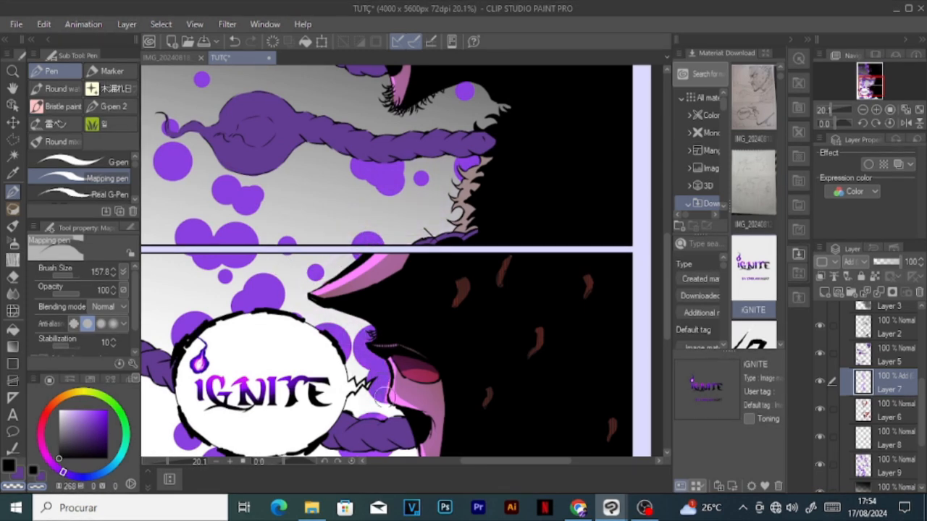
{"action": "scroll", "coordinate": [362, 400], "scroll_direction": "down", "scroll_amount": 2}
{"action": "scroll", "coordinate": [372, 157], "scroll_direction": "down", "scroll_amount": 2}
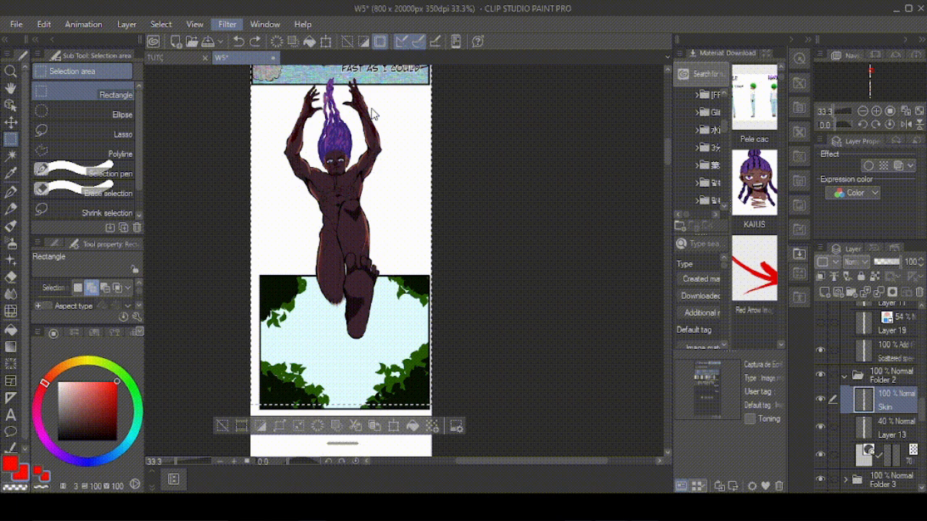
Step: Blur the selected leaping figure on the Skin layer of page W5 outward from the figure's centre
{"action": "left_click", "coordinate": [371, 109]}
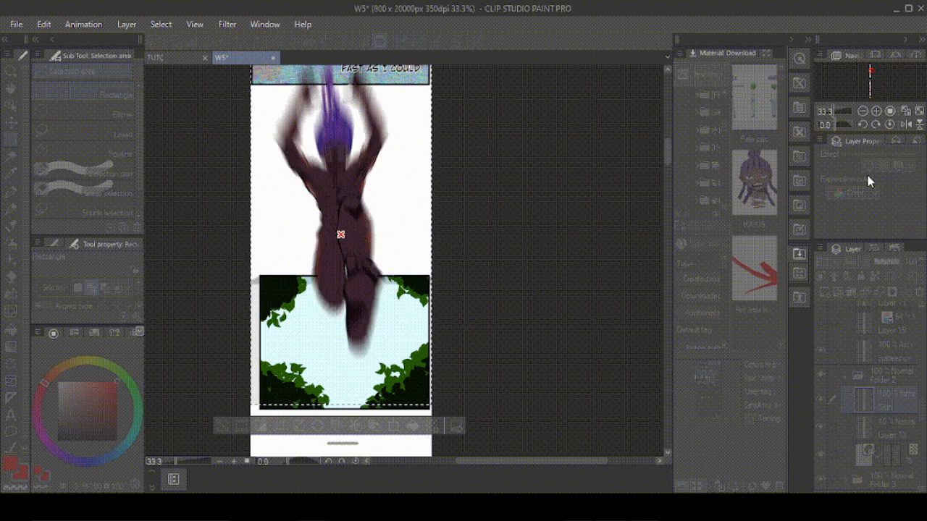
{"action": "key", "text": "Return"}
Step: Examine the blurred sky backgrounds and foreground figures in the panels of W1.png, from the bird panel to the raised-arms panel
{"action": "scroll", "coordinate": [380, 269], "scroll_direction": "up", "scroll_amount": 2}
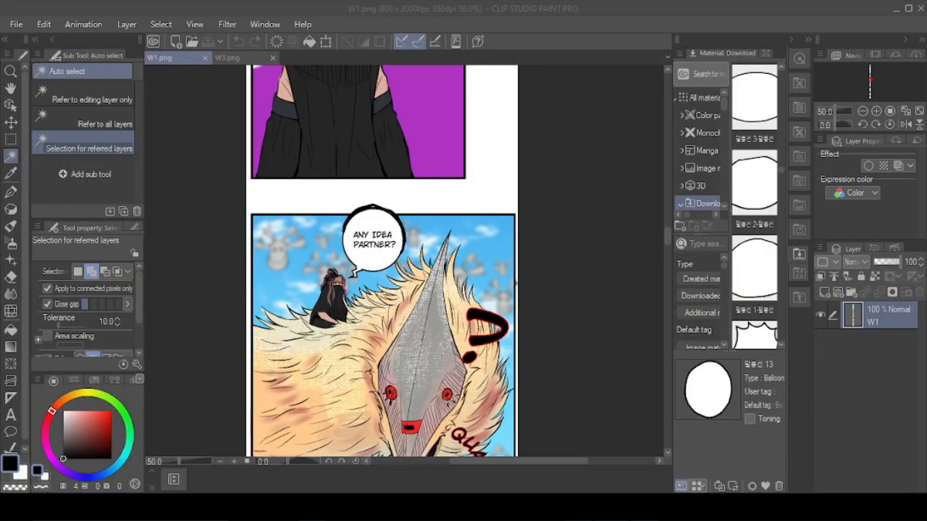
{"action": "scroll", "coordinate": [506, 335], "scroll_direction": "down", "scroll_amount": 5}
{"action": "scroll", "coordinate": [448, 311], "scroll_direction": "up", "scroll_amount": 5}
{"action": "scroll", "coordinate": [413, 304], "scroll_direction": "down", "scroll_amount": 5}
{"action": "scroll", "coordinate": [417, 297], "scroll_direction": "up", "scroll_amount": 6}
{"action": "scroll", "coordinate": [426, 293], "scroll_direction": "down", "scroll_amount": 2}
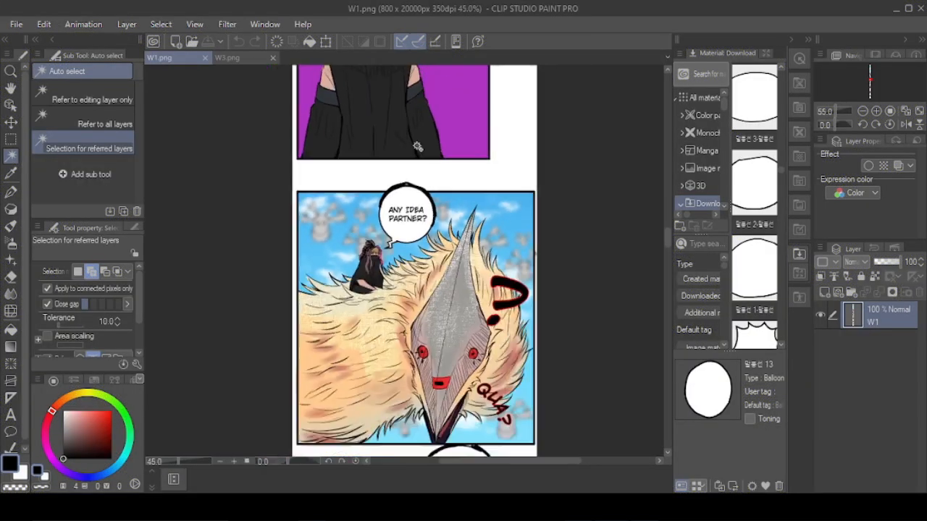
{"action": "scroll", "coordinate": [435, 293], "scroll_direction": "up", "scroll_amount": 5}
{"action": "scroll", "coordinate": [431, 261], "scroll_direction": "down", "scroll_amount": 4}
{"action": "scroll", "coordinate": [431, 261], "scroll_direction": "up", "scroll_amount": 3}
{"action": "scroll", "coordinate": [431, 261], "scroll_direction": "down", "scroll_amount": 1}
{"action": "scroll", "coordinate": [431, 261], "scroll_direction": "up", "scroll_amount": 3}
{"action": "scroll", "coordinate": [431, 260], "scroll_direction": "down", "scroll_amount": 3}
{"action": "scroll", "coordinate": [431, 261], "scroll_direction": "up", "scroll_amount": 2}
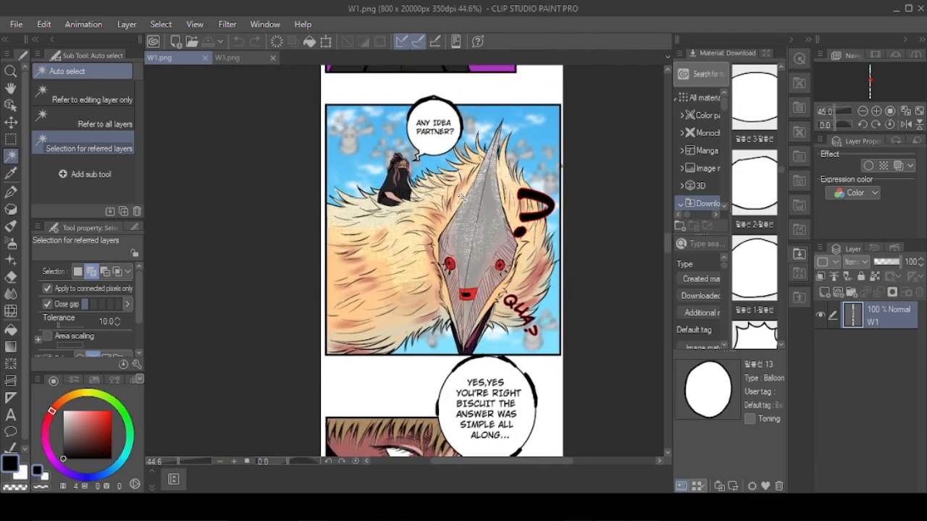
{"action": "scroll", "coordinate": [406, 220], "scroll_direction": "up", "scroll_amount": 2}
{"action": "scroll", "coordinate": [420, 231], "scroll_direction": "down", "scroll_amount": 6}
{"action": "scroll", "coordinate": [477, 295], "scroll_direction": "up", "scroll_amount": 2}
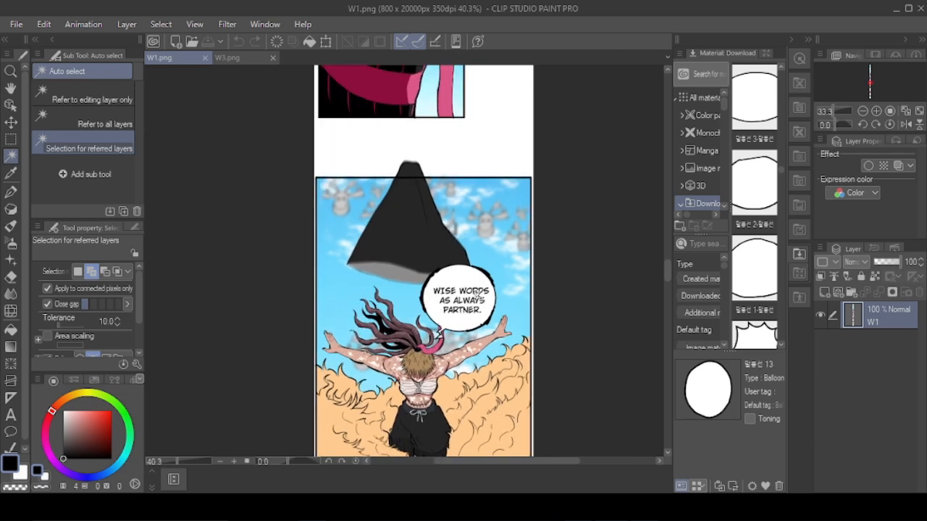
{"action": "scroll", "coordinate": [469, 220], "scroll_direction": "down", "scroll_amount": 2}
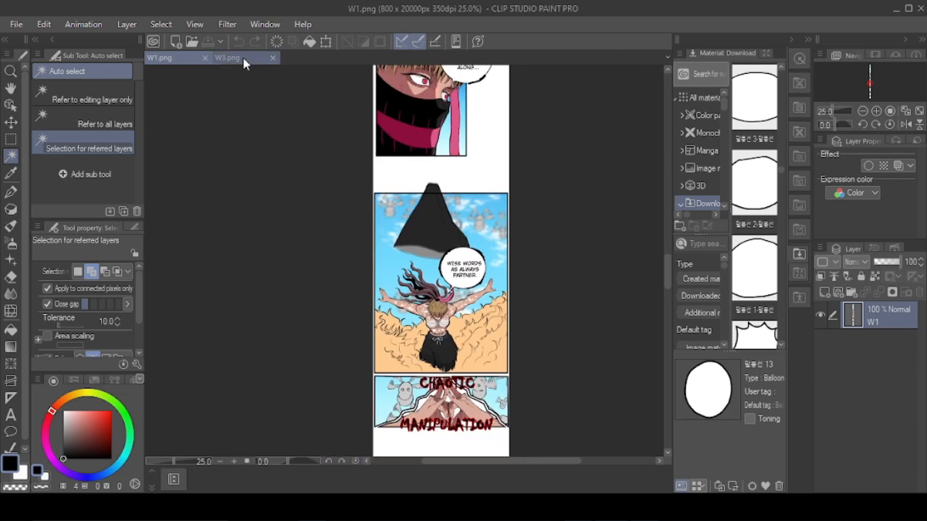
Step: Switch to W3.png and rotate the canvas view counterclockwise to examine the panel of blurred falling fireballs and water drops
{"action": "left_click", "coordinate": [242, 57]}
{"action": "scroll", "coordinate": [447, 268], "scroll_direction": "down", "scroll_amount": 3}
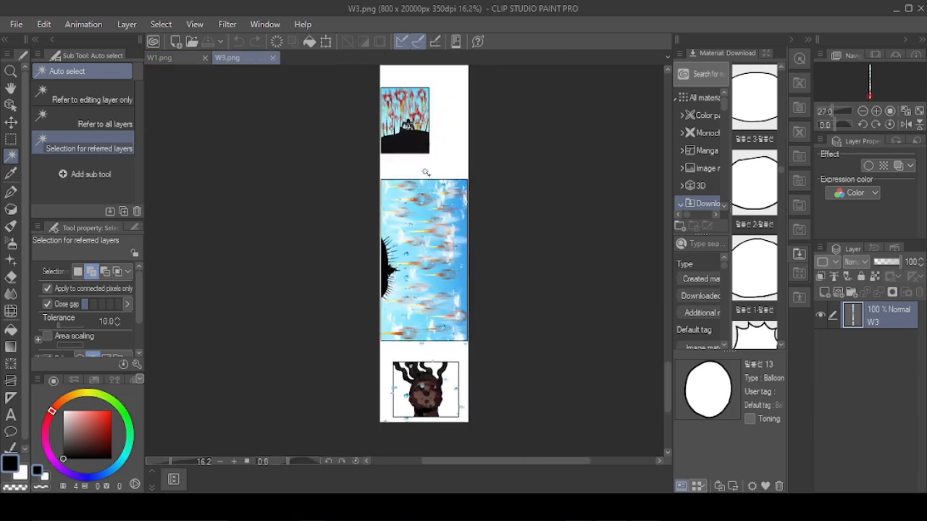
{"action": "scroll", "coordinate": [425, 171], "scroll_direction": "up", "scroll_amount": 5}
{"action": "scroll", "coordinate": [436, 193], "scroll_direction": "down", "scroll_amount": 3}
{"action": "scroll", "coordinate": [438, 199], "scroll_direction": "up", "scroll_amount": 1}
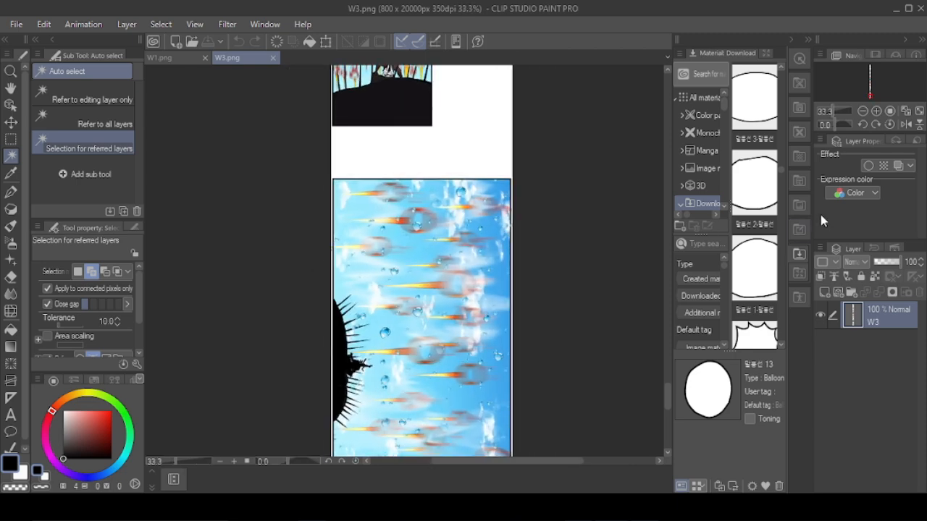
{"action": "scroll", "coordinate": [391, 279], "scroll_direction": "down", "scroll_amount": 2}
{"action": "scroll", "coordinate": [405, 389], "scroll_direction": "up", "scroll_amount": 2}
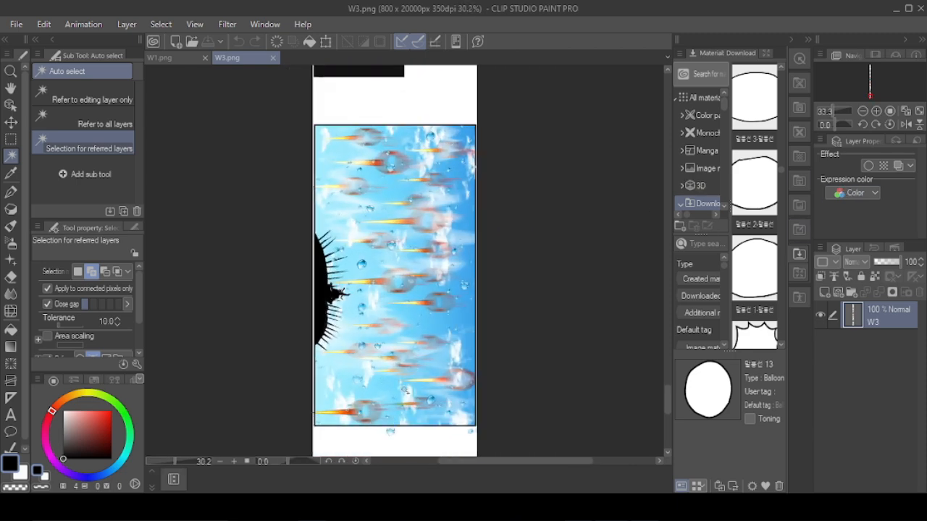
{"action": "left_click", "coordinate": [334, 464]}
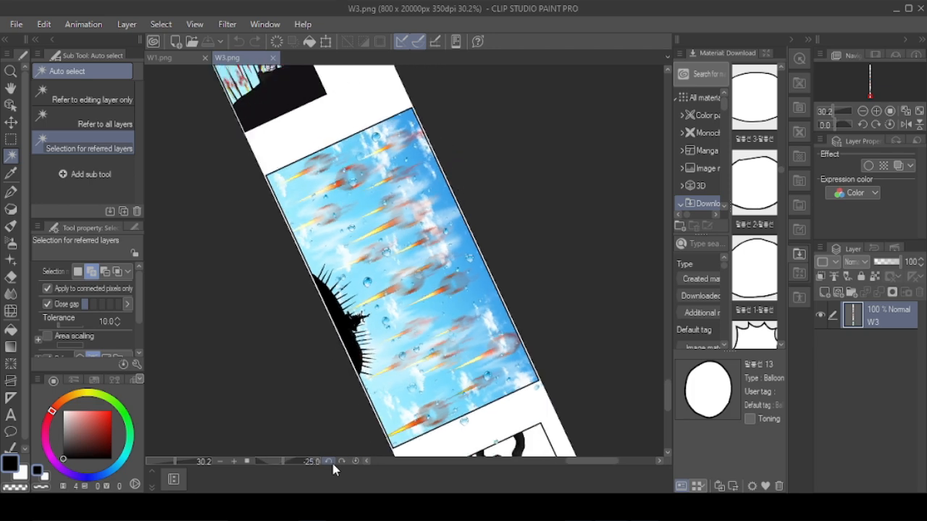
{"action": "left_click", "coordinate": [334, 465]}
{"action": "left_click", "coordinate": [334, 464]}
{"action": "left_click", "coordinate": [334, 465]}
{"action": "left_click", "coordinate": [333, 465]}
{"action": "left_click", "coordinate": [334, 464]}
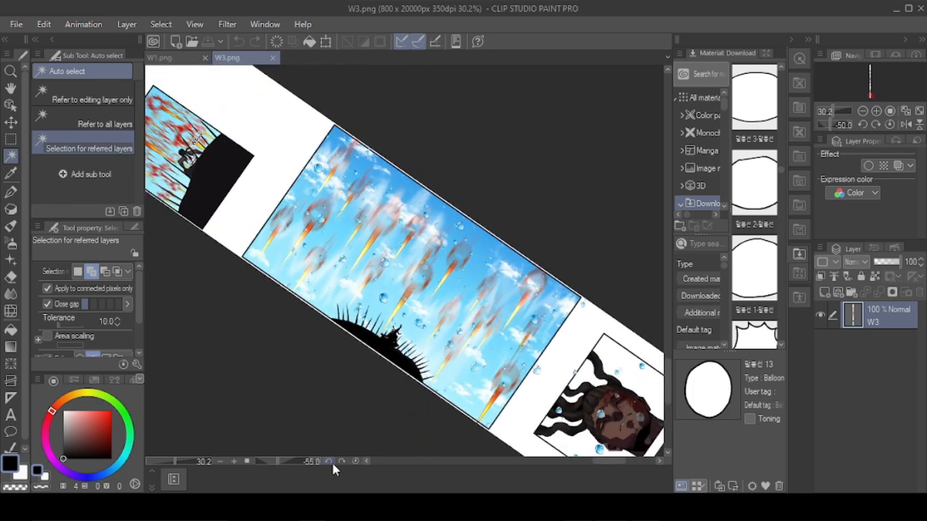
{"action": "left_click", "coordinate": [334, 465]}
{"action": "left_click", "coordinate": [334, 464]}
{"action": "scroll", "coordinate": [388, 299], "scroll_direction": "up", "scroll_amount": 3}
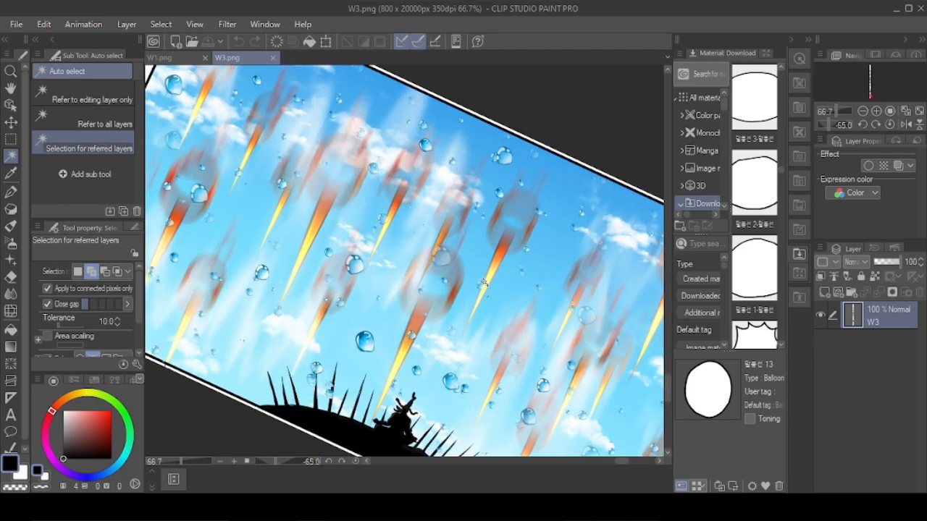
{"action": "left_click", "coordinate": [330, 464]}
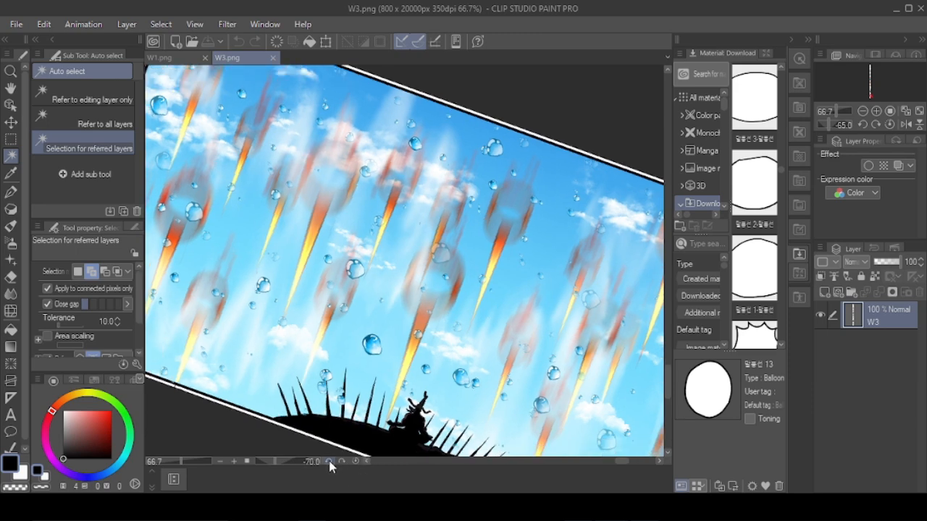
{"action": "left_click", "coordinate": [331, 463]}
{"action": "left_click", "coordinate": [330, 464]}
{"action": "left_click", "coordinate": [330, 463]}
{"action": "left_click", "coordinate": [330, 464]}
{"action": "left_click", "coordinate": [330, 463]}
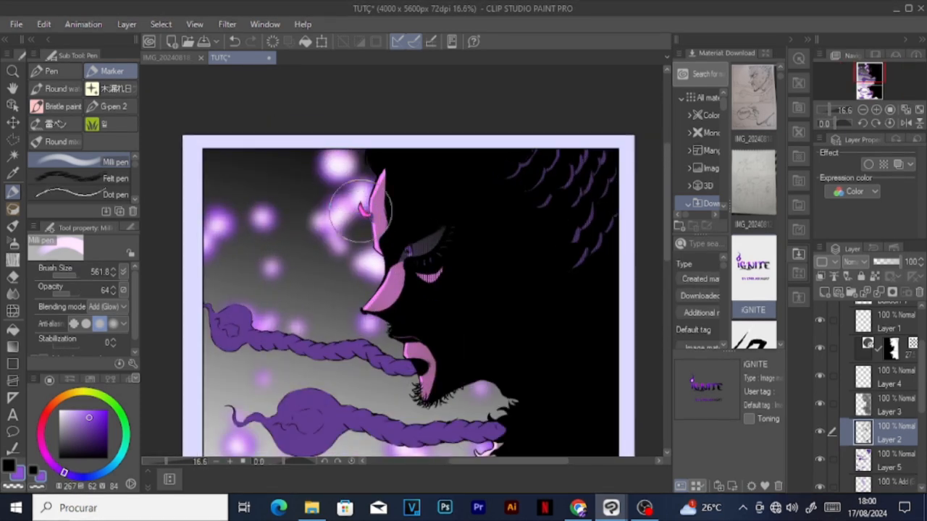
Step: Tint the line art of the braids and facial hair on Layer 2 with the Milli pen in purple using Add (Glow) at 64 opacity
{"action": "scroll", "coordinate": [408, 224], "scroll_direction": "down", "scroll_amount": 6}
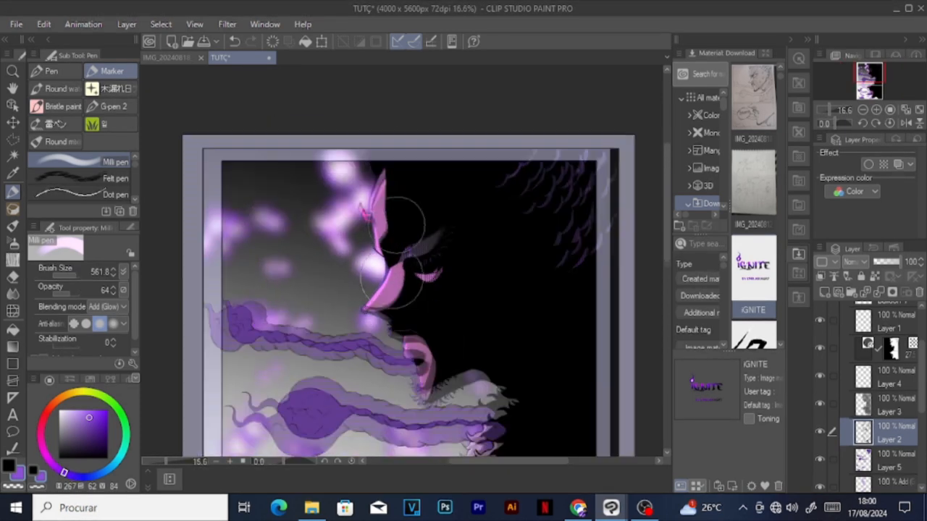
{"action": "scroll", "coordinate": [493, 320], "scroll_direction": "up", "scroll_amount": 5}
{"action": "scroll", "coordinate": [416, 109], "scroll_direction": "down", "scroll_amount": 3}
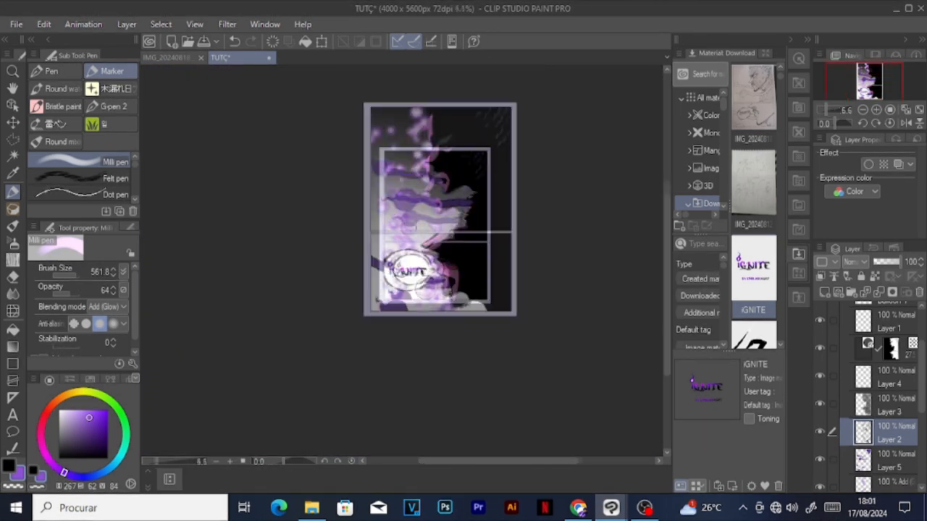
{"action": "scroll", "coordinate": [394, 331], "scroll_direction": "up", "scroll_amount": 4}
{"action": "scroll", "coordinate": [463, 360], "scroll_direction": "down", "scroll_amount": 4}
{"action": "scroll", "coordinate": [463, 360], "scroll_direction": "up", "scroll_amount": 3}
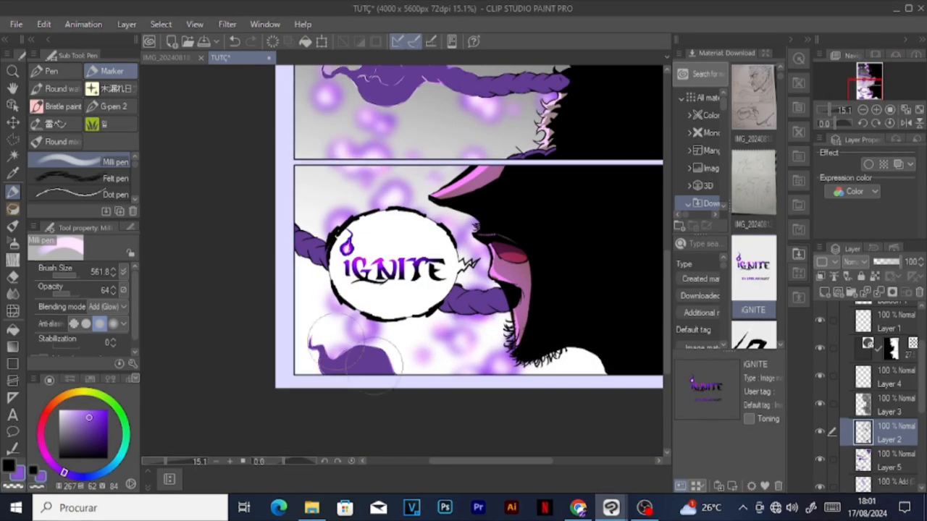
{"action": "scroll", "coordinate": [469, 353], "scroll_direction": "down", "scroll_amount": 4}
{"action": "scroll", "coordinate": [469, 353], "scroll_direction": "up", "scroll_amount": 4}
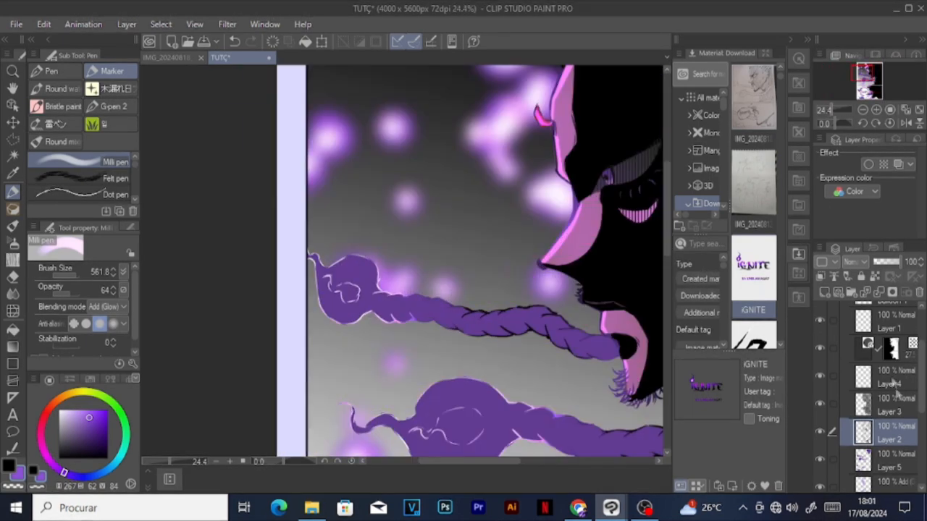
{"action": "scroll", "coordinate": [470, 353], "scroll_direction": "down", "scroll_amount": 3}
{"action": "scroll", "coordinate": [596, 321], "scroll_direction": "up", "scroll_amount": 2}
{"action": "scroll", "coordinate": [596, 321], "scroll_direction": "down", "scroll_amount": 1}
Step: Lock the transparent pixels of Layer 5 and set the Soft airbrush to Add (Glow) blending
{"action": "scroll", "coordinate": [892, 384], "scroll_direction": "down", "scroll_amount": 3}
{"action": "scroll", "coordinate": [889, 382], "scroll_direction": "down", "scroll_amount": 1}
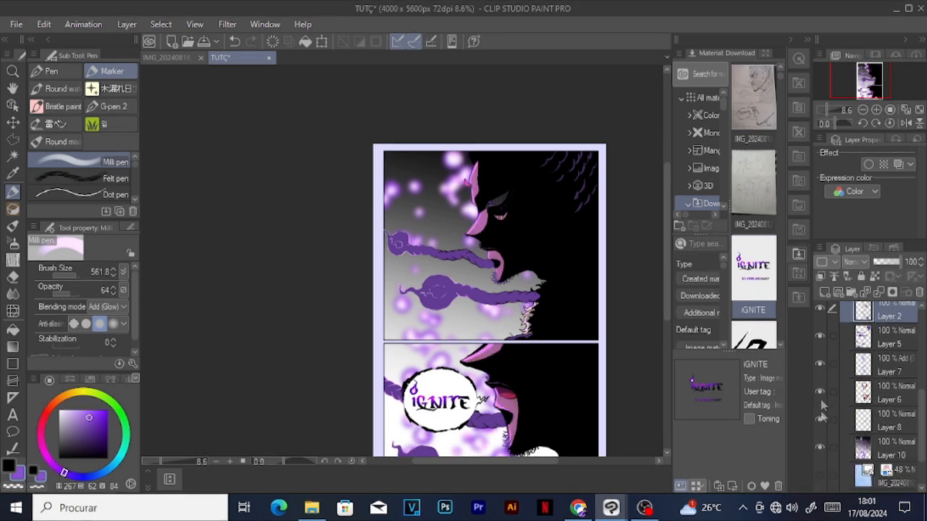
{"action": "left_click", "coordinate": [821, 337]}
{"action": "left_click", "coordinate": [889, 338]}
{"action": "left_click", "coordinate": [875, 276]}
{"action": "scroll", "coordinate": [444, 170], "scroll_direction": "up", "scroll_amount": 5}
{"action": "left_click", "coordinate": [13, 244]}
{"action": "left_click", "coordinate": [107, 288]}
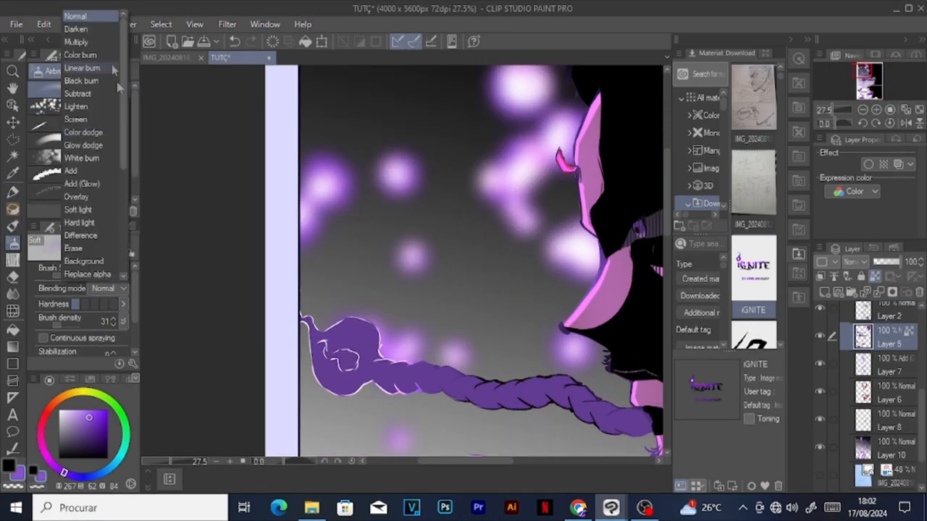
{"action": "left_click", "coordinate": [87, 184]}
Step: Airbrush a bright glow into the centres of the two round braid ends in the upper panel on Layer 5
{"action": "scroll", "coordinate": [352, 353], "scroll_direction": "up", "scroll_amount": 2}
{"action": "left_click_drag", "start_coordinate": [71, 276], "coordinate": [73, 275]}
{"action": "mouse_move", "coordinate": [363, 357]}
{"action": "left_mouse_down"}
{"action": "mouse_move", "coordinate": [355, 375]}
{"action": "mouse_move", "coordinate": [354, 366]}
{"action": "left_mouse_up"}
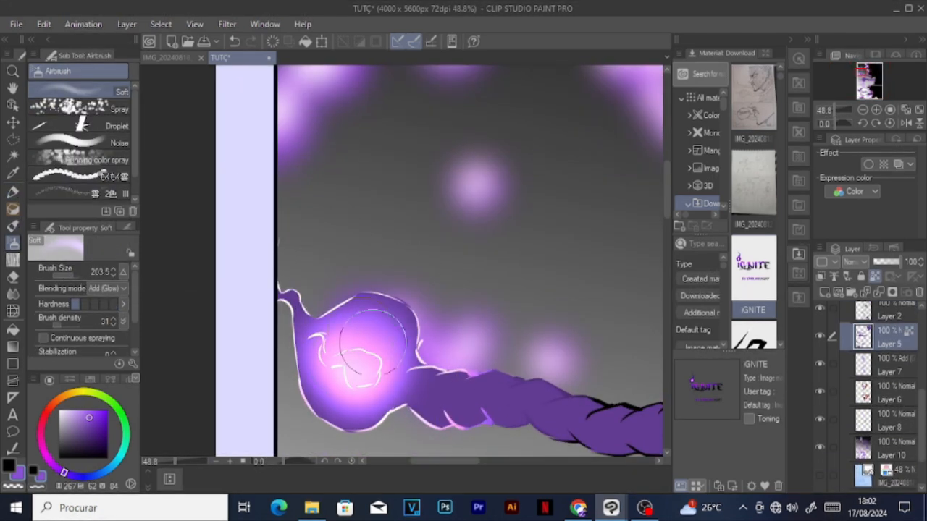
{"action": "scroll", "coordinate": [355, 362], "scroll_direction": "down", "scroll_amount": 6}
{"action": "scroll", "coordinate": [387, 438], "scroll_direction": "up", "scroll_amount": 4}
{"action": "left_click", "coordinate": [71, 275]}
{"action": "left_click_drag", "start_coordinate": [417, 284], "coordinate": [432, 300]}
Step: Airbrush a glow onto the round braid end at the lower panel's bottom edge with brush size 561.8
{"action": "scroll", "coordinate": [420, 318], "scroll_direction": "down", "scroll_amount": 6}
{"action": "scroll", "coordinate": [420, 348], "scroll_direction": "up", "scroll_amount": 2}
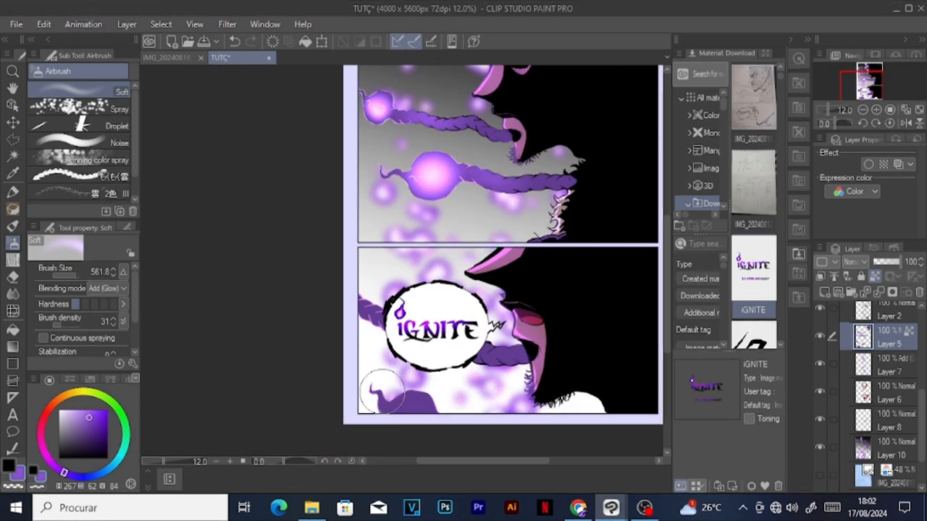
{"action": "left_click_drag", "start_coordinate": [411, 404], "coordinate": [409, 418]}
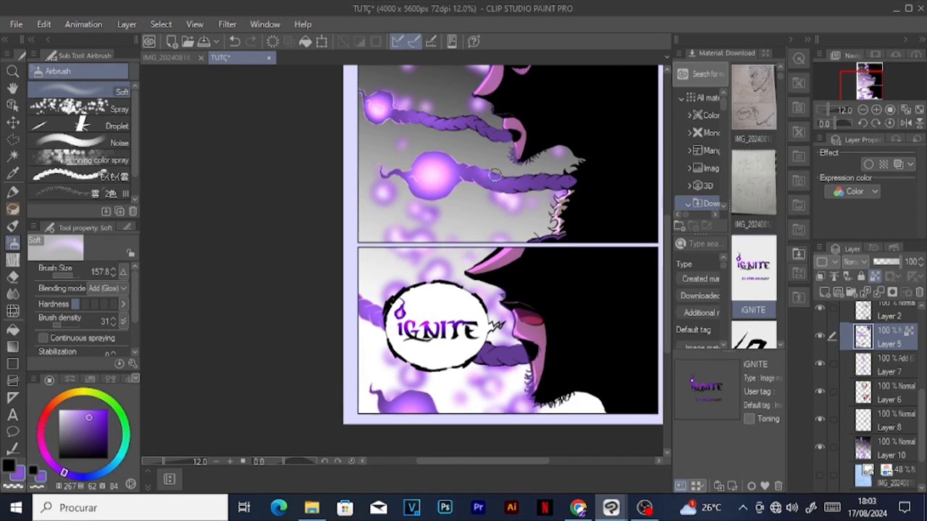
Step: Airbrush glowing highlights onto the twists of both upper-panel braids with brush size 73.7
{"action": "scroll", "coordinate": [316, 157], "scroll_direction": "up", "scroll_amount": 3}
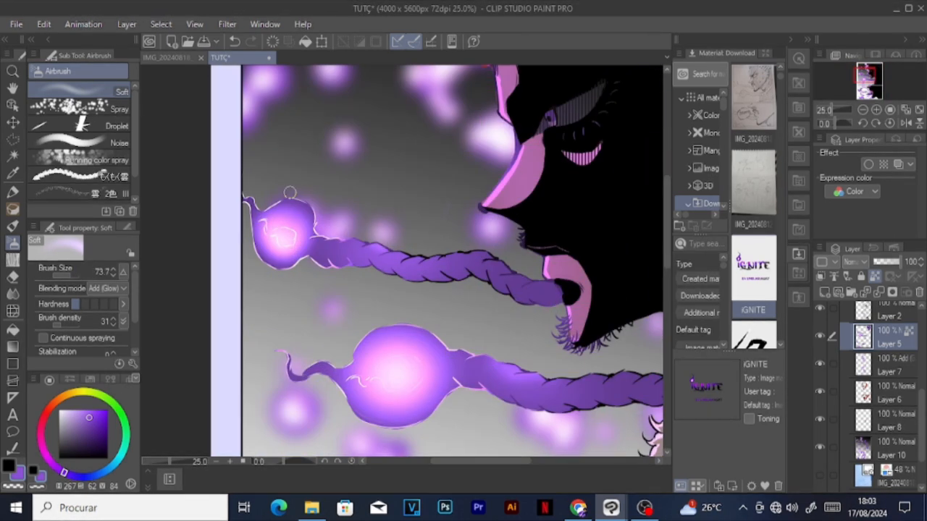
{"action": "left_click_drag", "start_coordinate": [462, 253], "coordinate": [498, 268]}
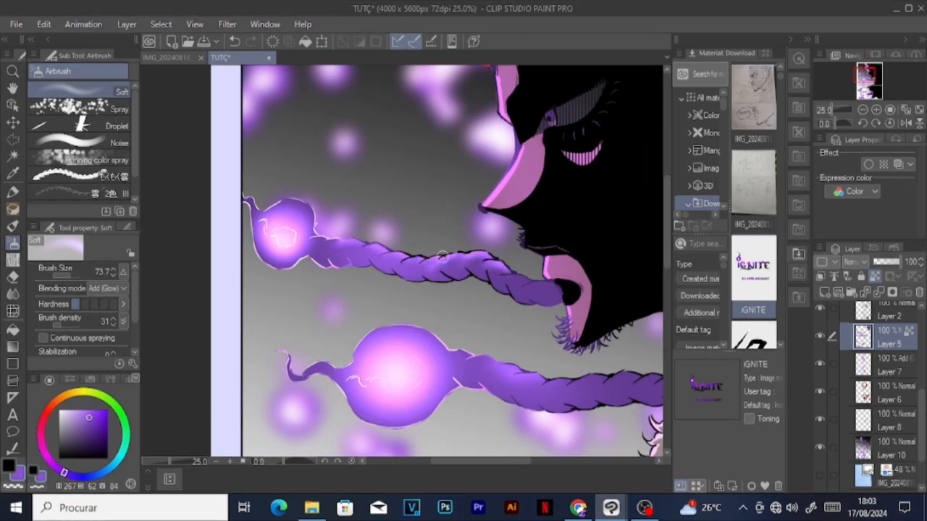
{"action": "mouse_move", "coordinate": [442, 351]}
{"action": "left_mouse_down"}
{"action": "mouse_move", "coordinate": [507, 368]}
{"action": "mouse_move", "coordinate": [420, 258]}
{"action": "left_mouse_up"}
{"action": "scroll", "coordinate": [518, 351], "scroll_direction": "down", "scroll_amount": 4}
{"action": "scroll", "coordinate": [456, 268], "scroll_direction": "up", "scroll_amount": 3}
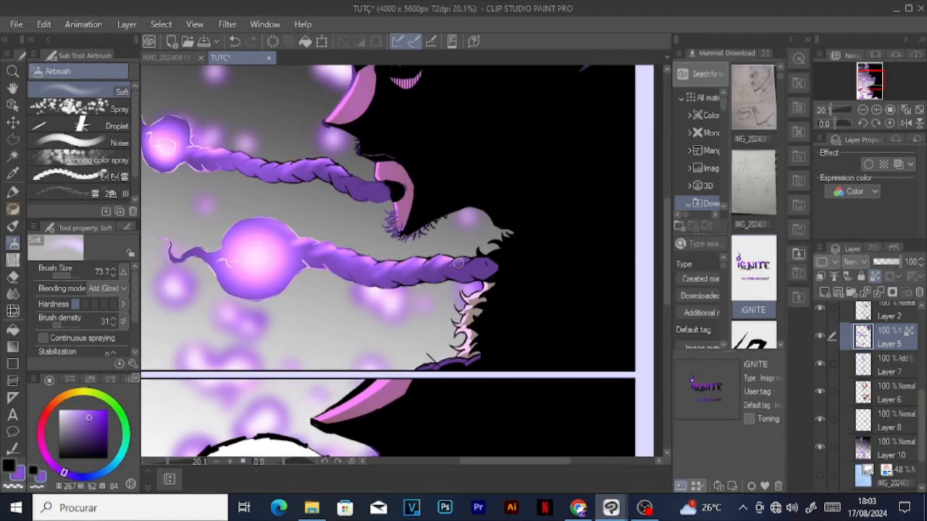
{"action": "left_click_drag", "start_coordinate": [460, 263], "coordinate": [485, 265]}
Step: Airbrush glowing highlights onto the lower panel's braid segments on both sides of the IGNITE balloon
{"action": "scroll", "coordinate": [449, 279], "scroll_direction": "down", "scroll_amount": 6}
{"action": "scroll", "coordinate": [402, 364], "scroll_direction": "up", "scroll_amount": 6}
{"action": "left_click_drag", "start_coordinate": [426, 358], "coordinate": [407, 354]}
{"action": "left_click_drag", "start_coordinate": [190, 297], "coordinate": [191, 287]}
Step: Shade the braids on Layer 5 in dark purple using the Milli pen with Darker color blending at brush size 73.7
{"action": "left_click", "coordinate": [13, 193]}
{"action": "left_click", "coordinate": [107, 307]}
{"action": "left_click_drag", "start_coordinate": [124, 138], "coordinate": [124, 250]}
{"action": "left_click", "coordinate": [71, 258]}
{"action": "left_click", "coordinate": [11, 472]}
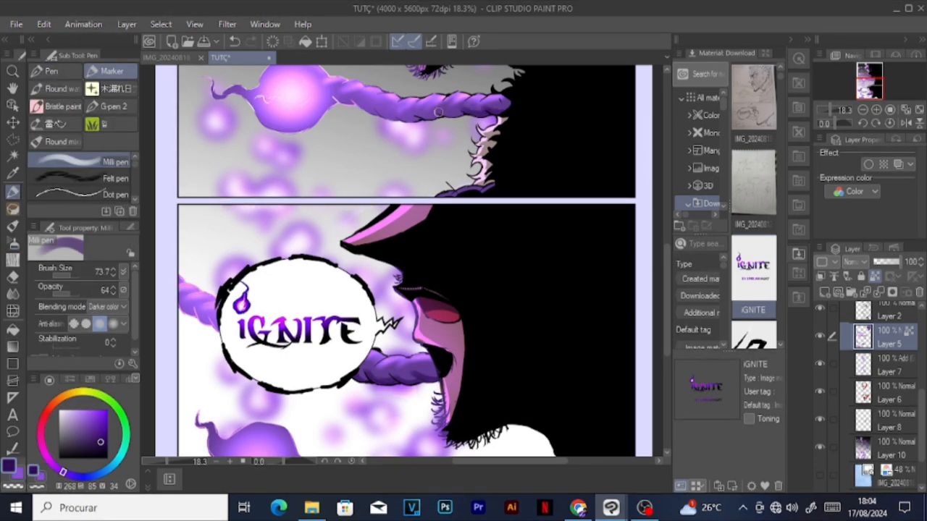
{"action": "scroll", "coordinate": [438, 112], "scroll_direction": "down", "scroll_amount": 4}
{"action": "scroll", "coordinate": [490, 288], "scroll_direction": "up", "scroll_amount": 5}
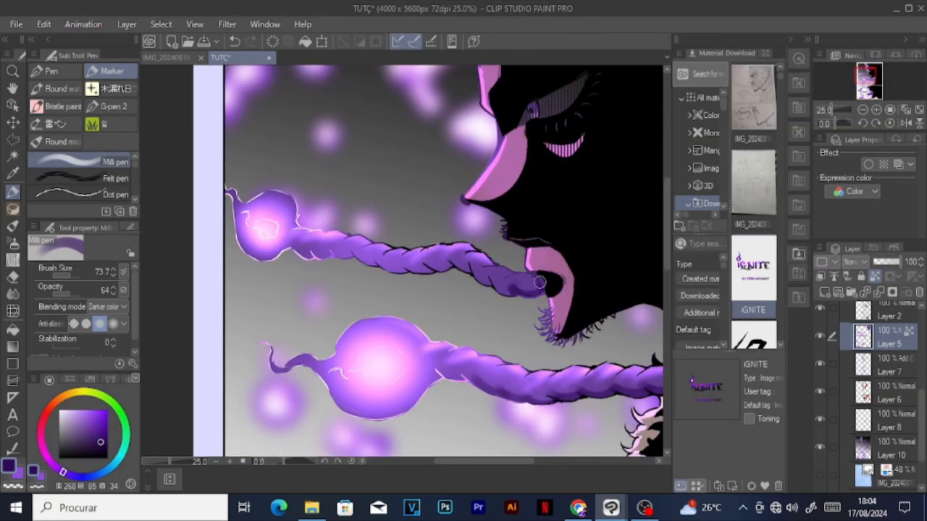